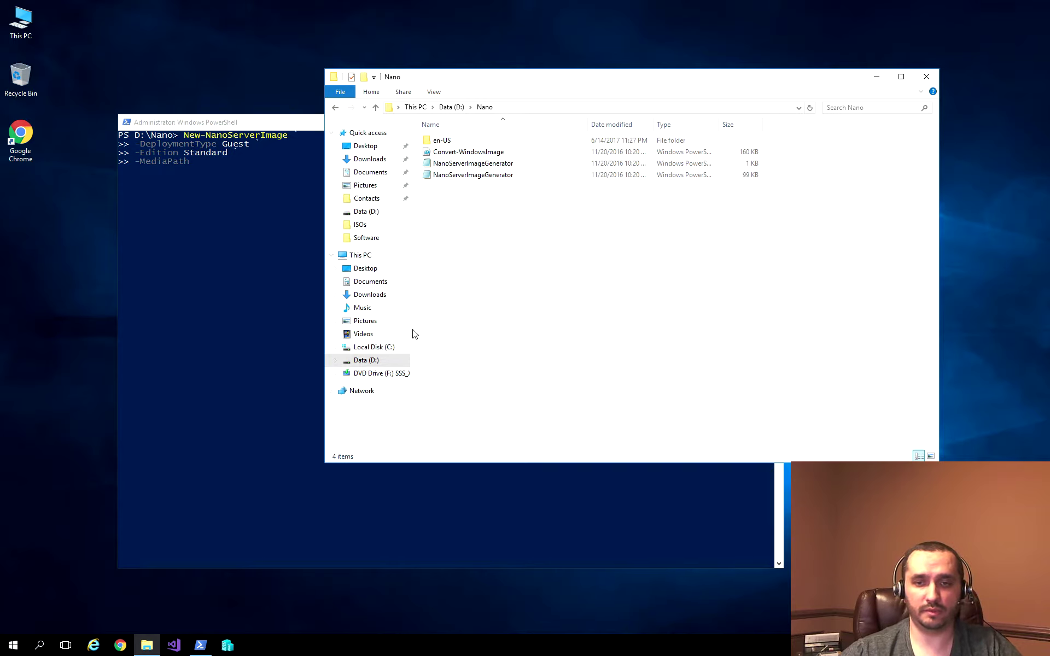
# Step: Confirm the install media is on drive F:, set -MediaPath to F:, and start a -TargetPath line
pyautogui.click(415, 375)
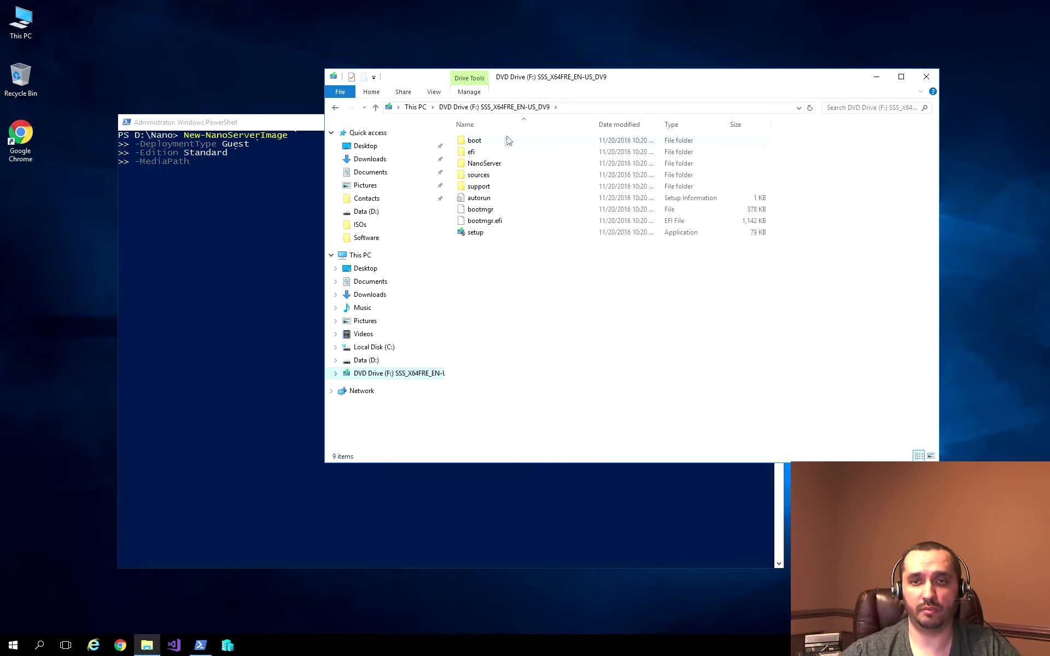
pyautogui.click(296, 123)
pyautogui.write('F: `')
pyautogui.press('Return')
pyautogui.write('-BasePath')
pyautogui.press('Tab')
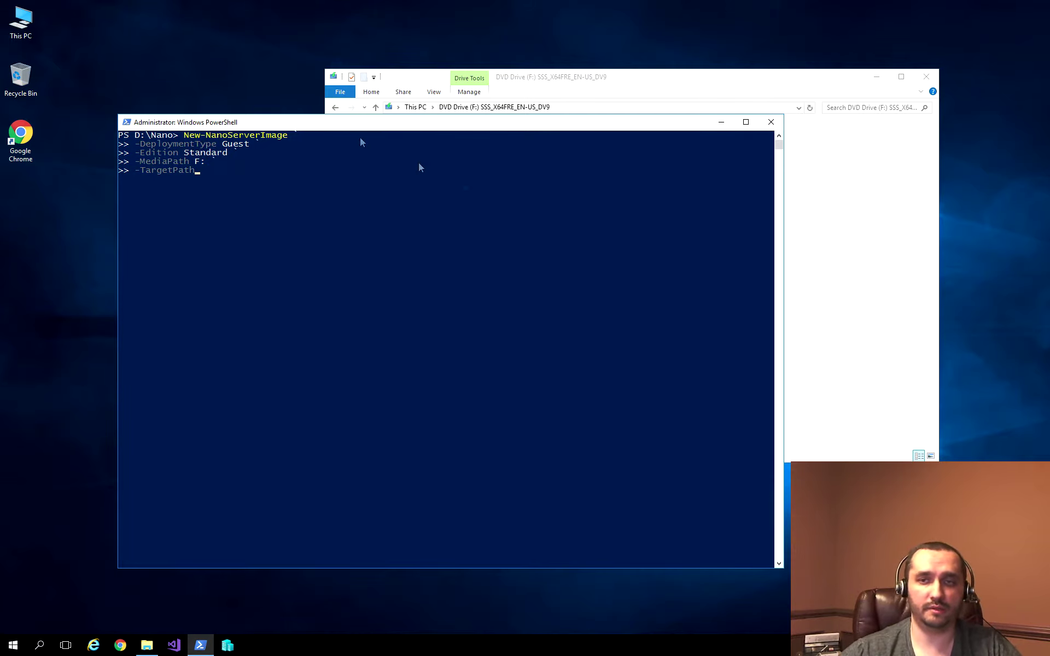
# Step: Browse to the D:\Nano folder in File Explorer to see the image-generator files
pyautogui.click(851, 252)
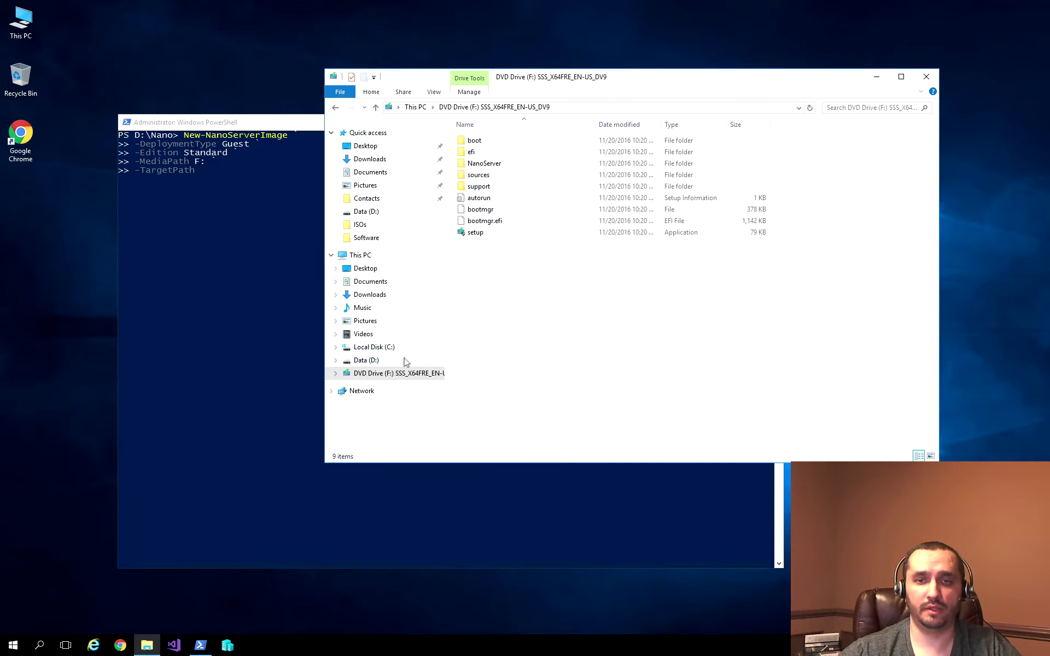
pyautogui.click(374, 213)
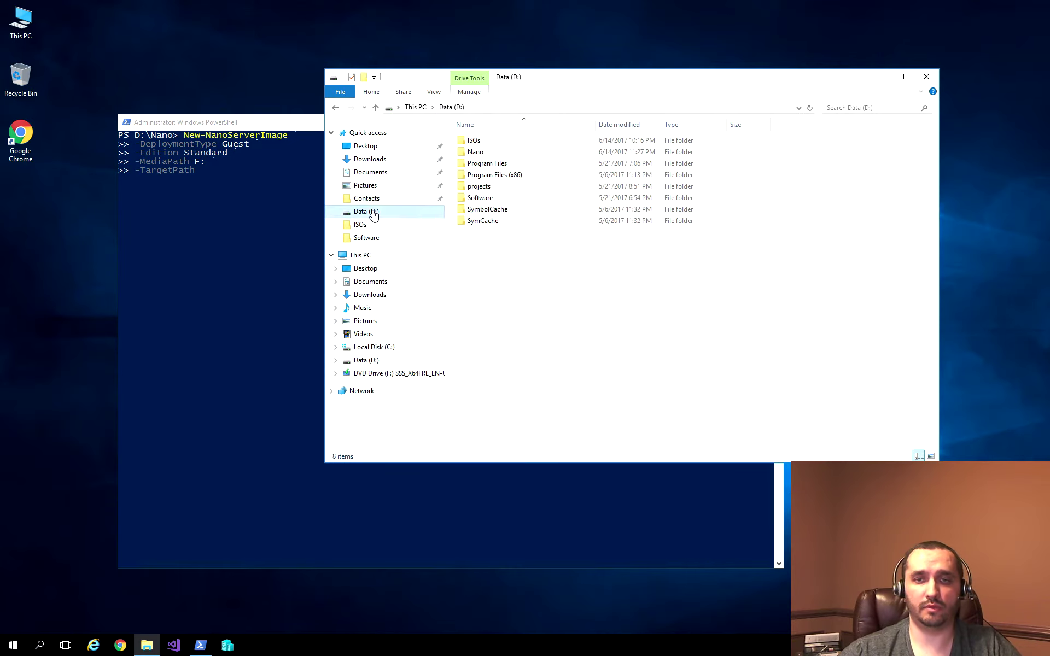
pyautogui.doubleClick(495, 153)
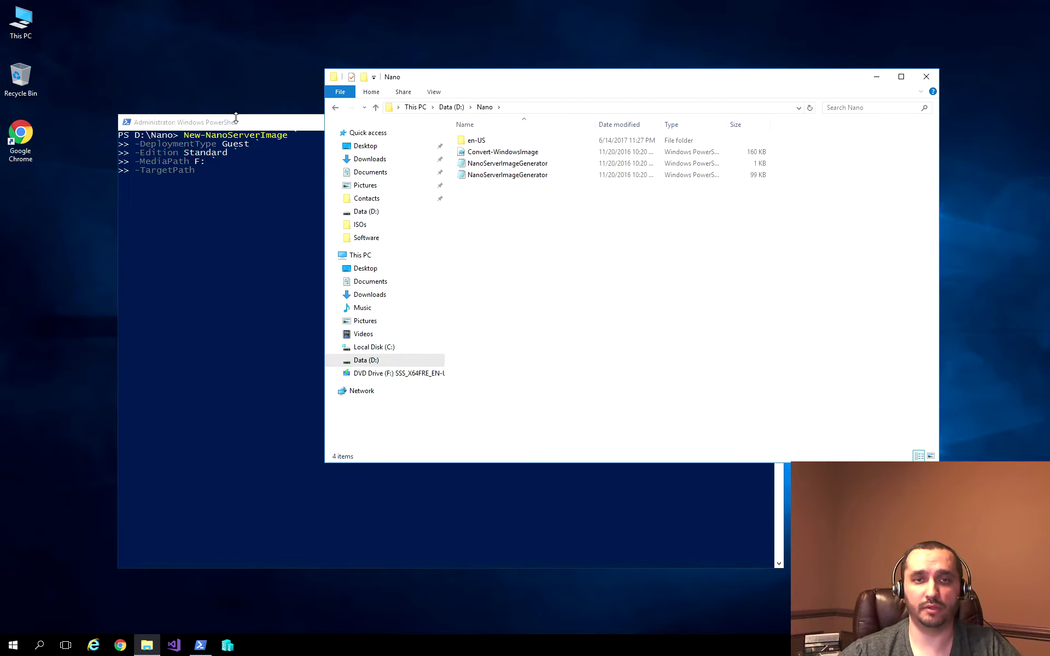
pyautogui.click(235, 117)
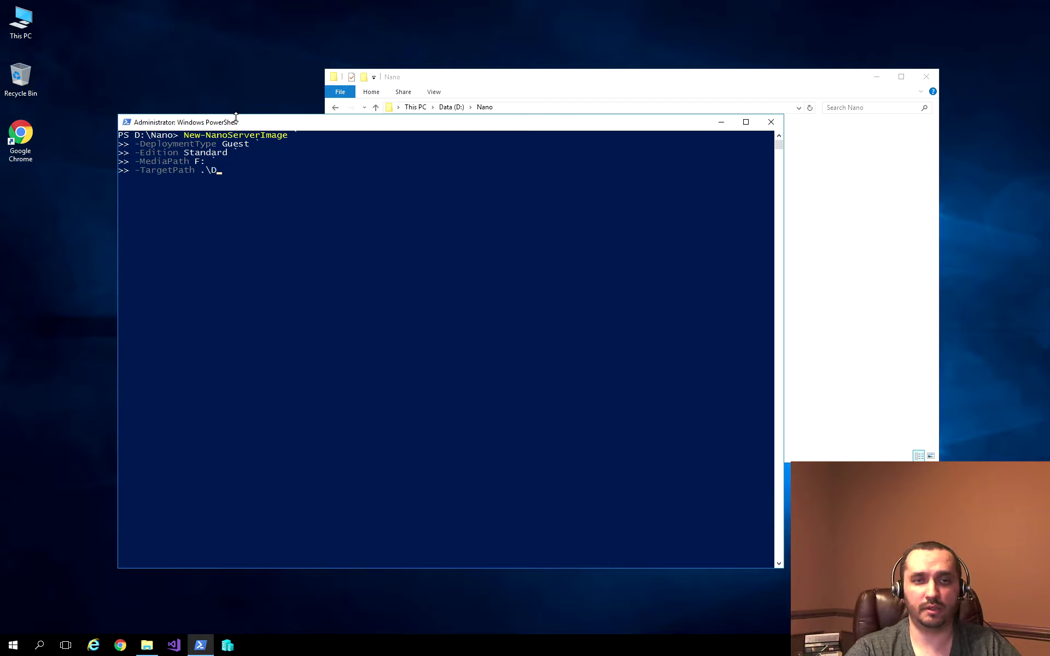
# Step: Set -TargetPath to .\DevNano.vhdx and continue the command on a new line
pyautogui.write('Nano.vhdx')
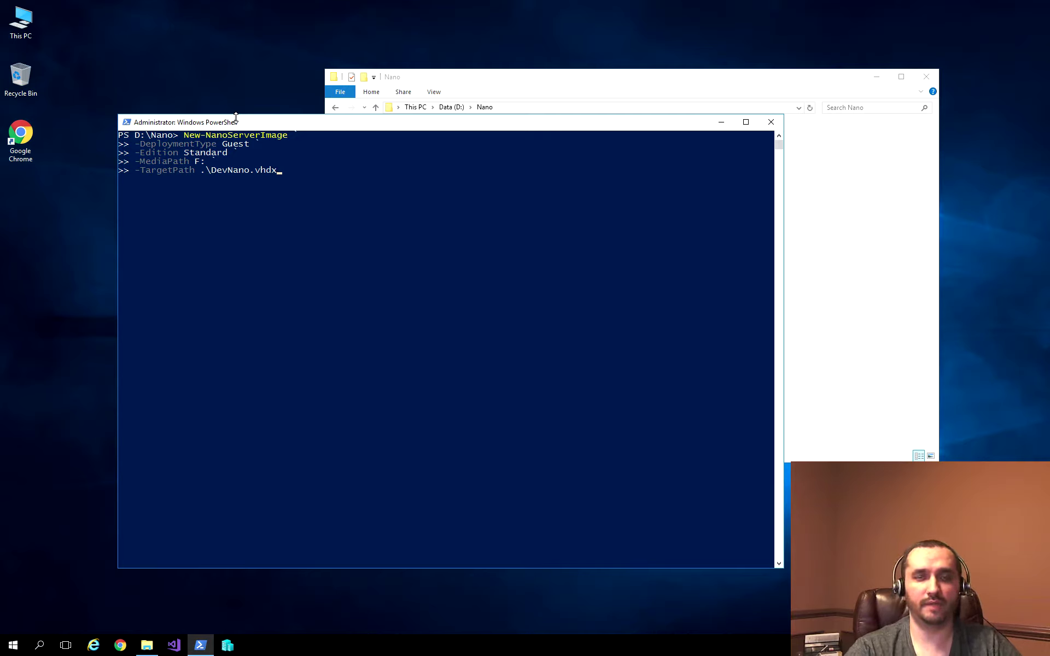
pyautogui.write('`')
pyautogui.press('Return')
# Step: Cycle parameter completions toward -SetupUI, then launch Google Chrome from the desktop
pyautogui.write('-MaxSize')
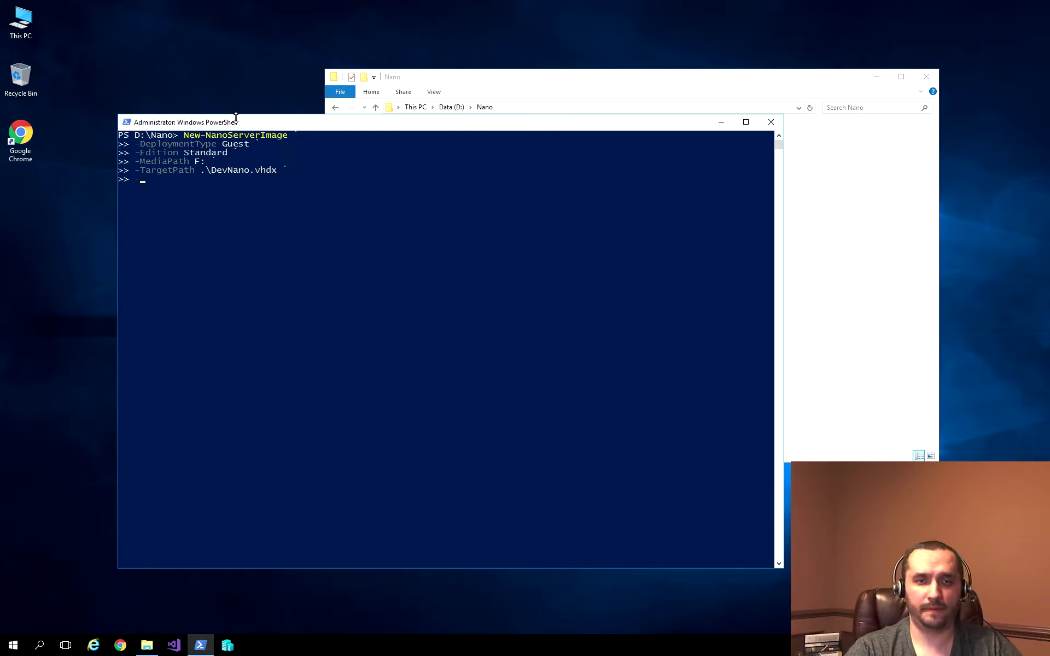
pyautogui.press('BackSpace')
pyautogui.press('BackSpace')
pyautogui.press('BackSpace')
pyautogui.press('BackSpace')
pyautogui.press('BackSpace')
pyautogui.press('BackSpace')
pyautogui.press('BackSpace')
pyautogui.write('Defender')
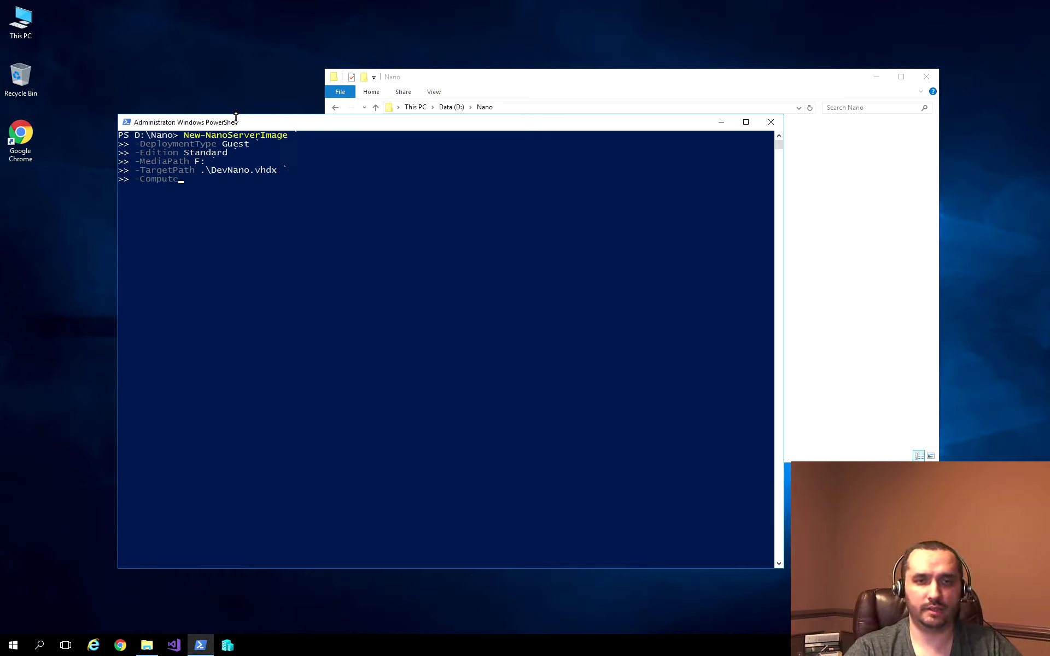
pyautogui.press('Tab')
pyautogui.press('Tab')
pyautogui.press('Tab')
pyautogui.press('Tab')
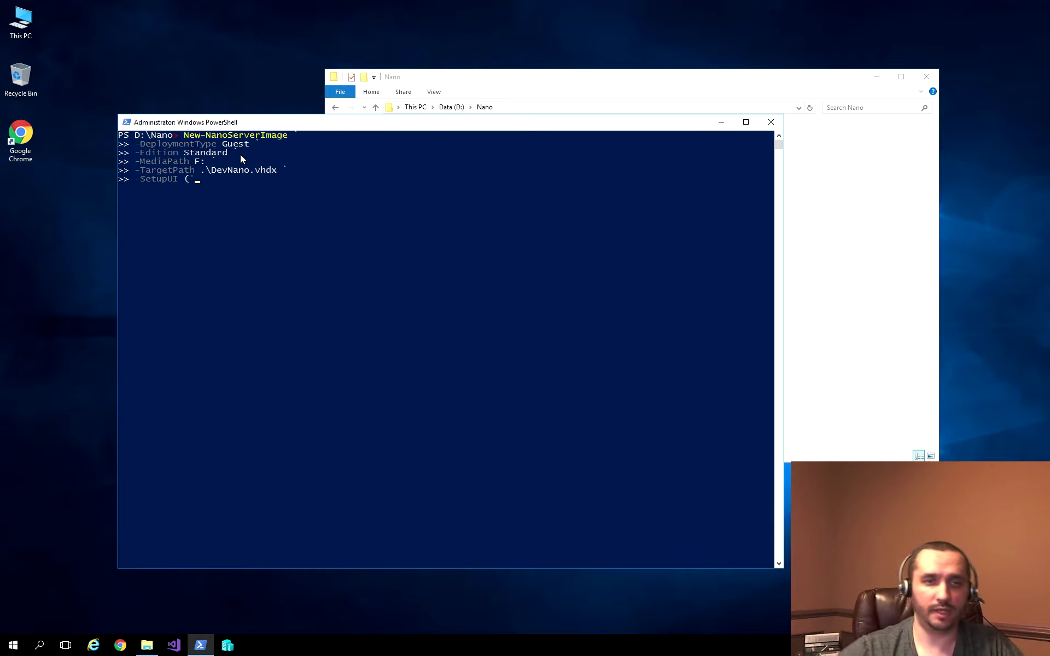
pyautogui.doubleClick(21, 137)
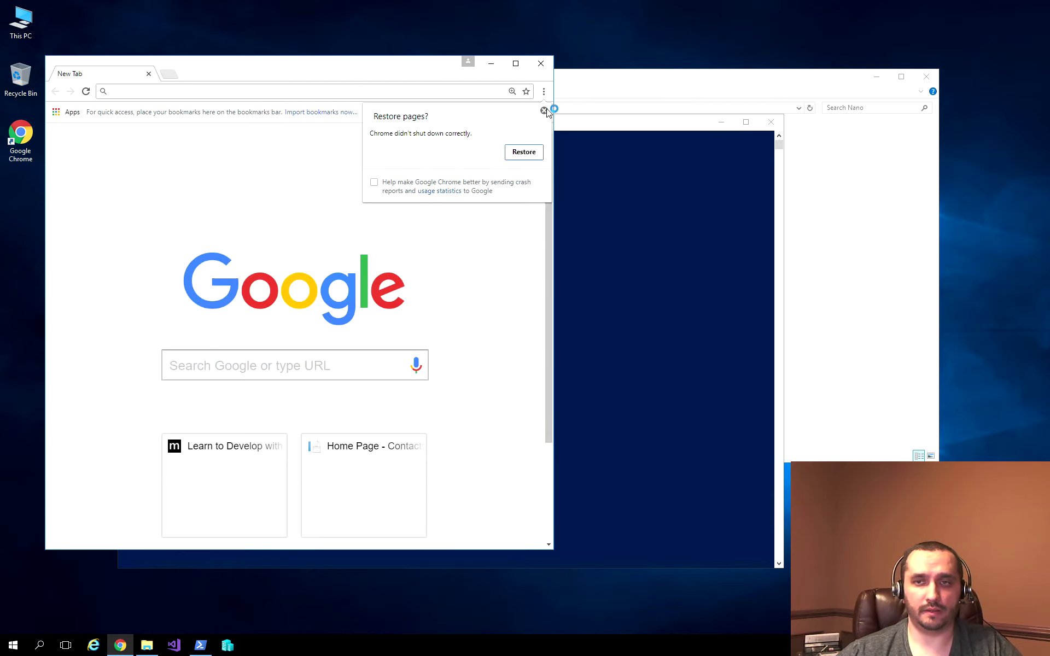
# Step: Search Google for 'new-nanoserverimage setupui' and open the TechNet thread and Petri article in background tabs
pyautogui.click(544, 111)
pyautogui.hotkey('ctrl', 'k')
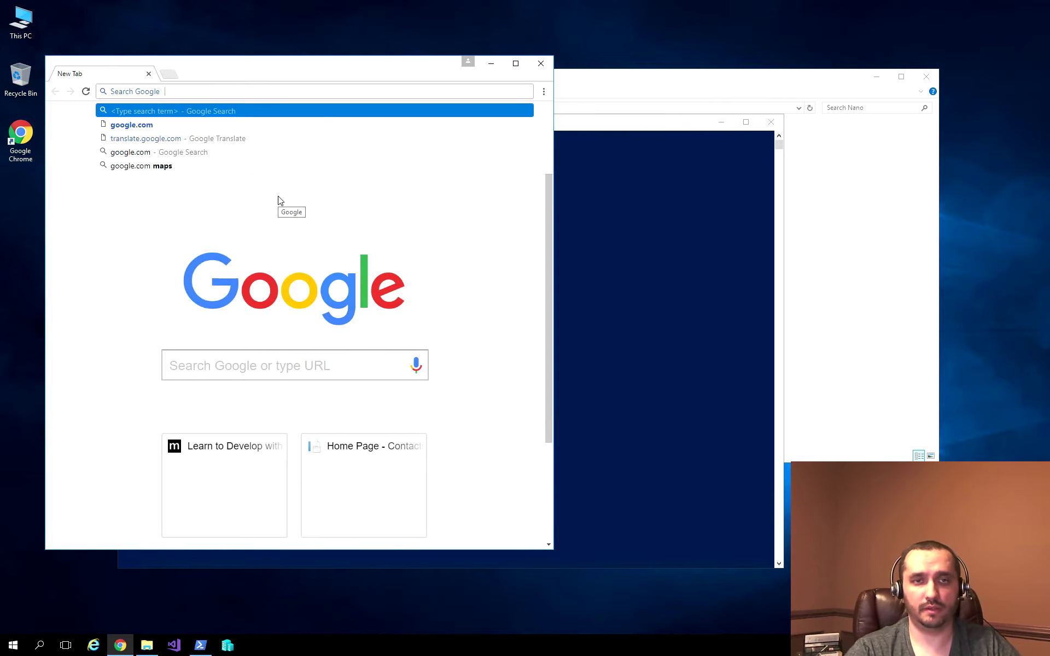
pyautogui.write('new-nano')
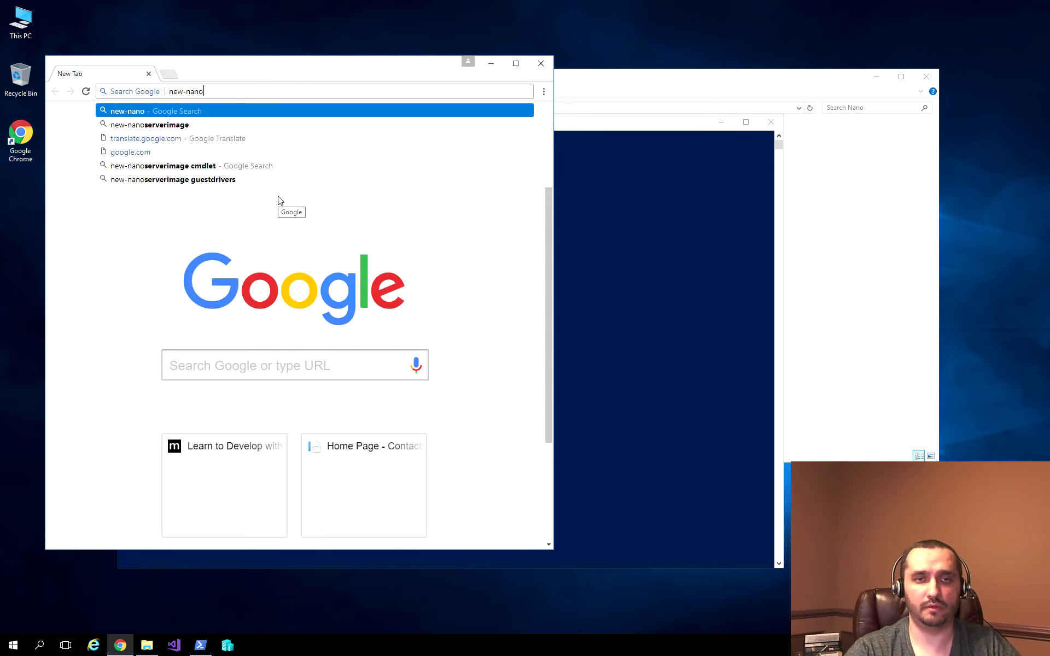
pyautogui.write('serverimage setupui')
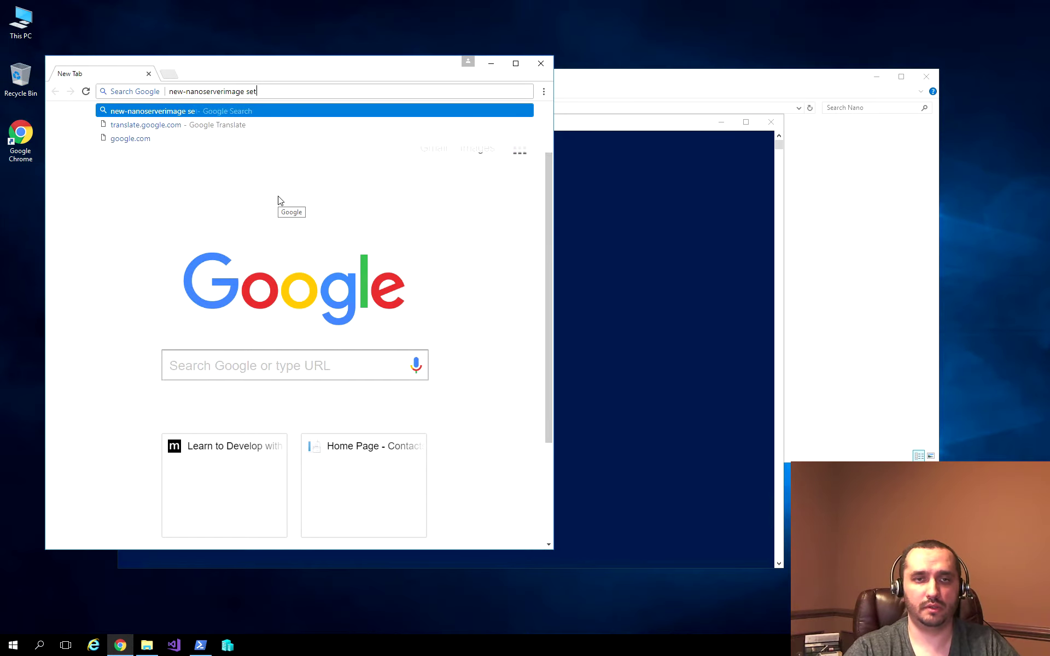
pyautogui.press('Return')
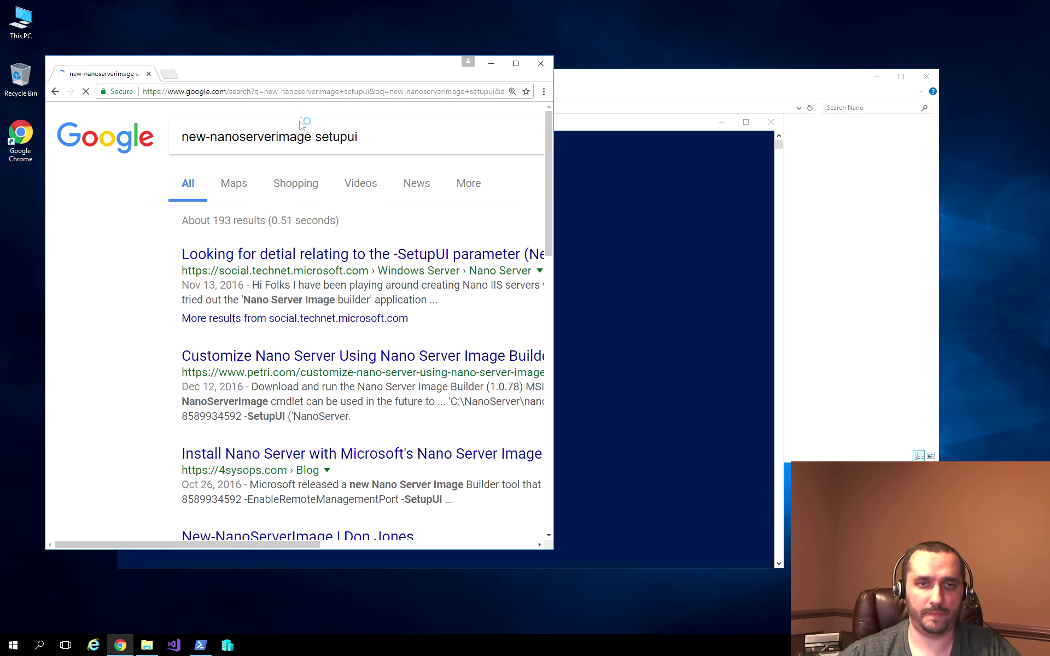
pyautogui.doubleClick(331, 73)
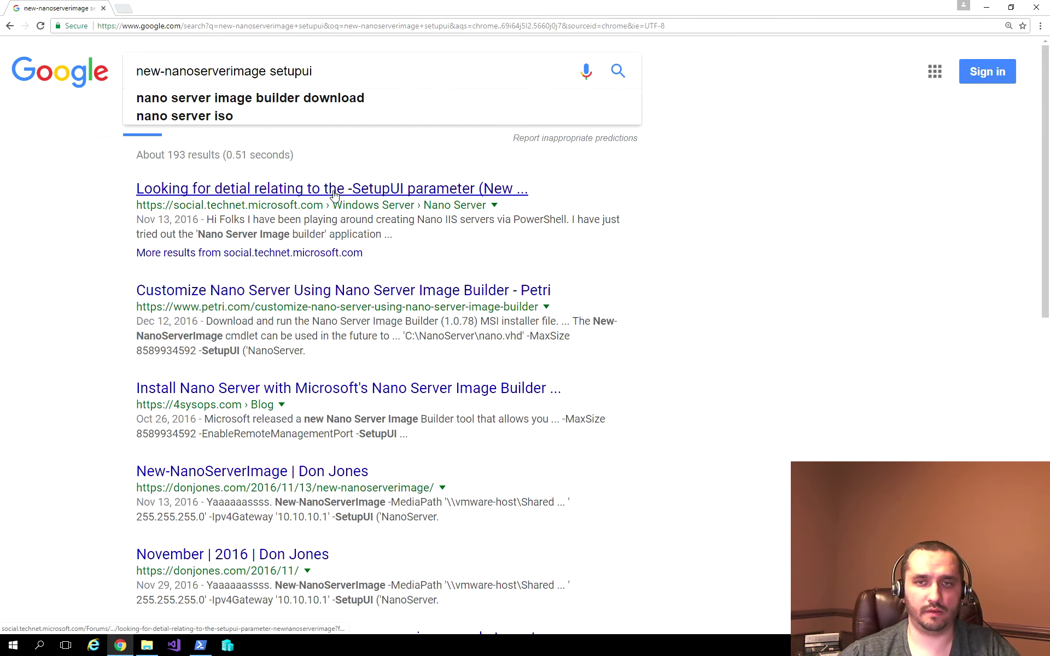
pyautogui.middleClick(230, 190)
pyautogui.middleClick(207, 295)
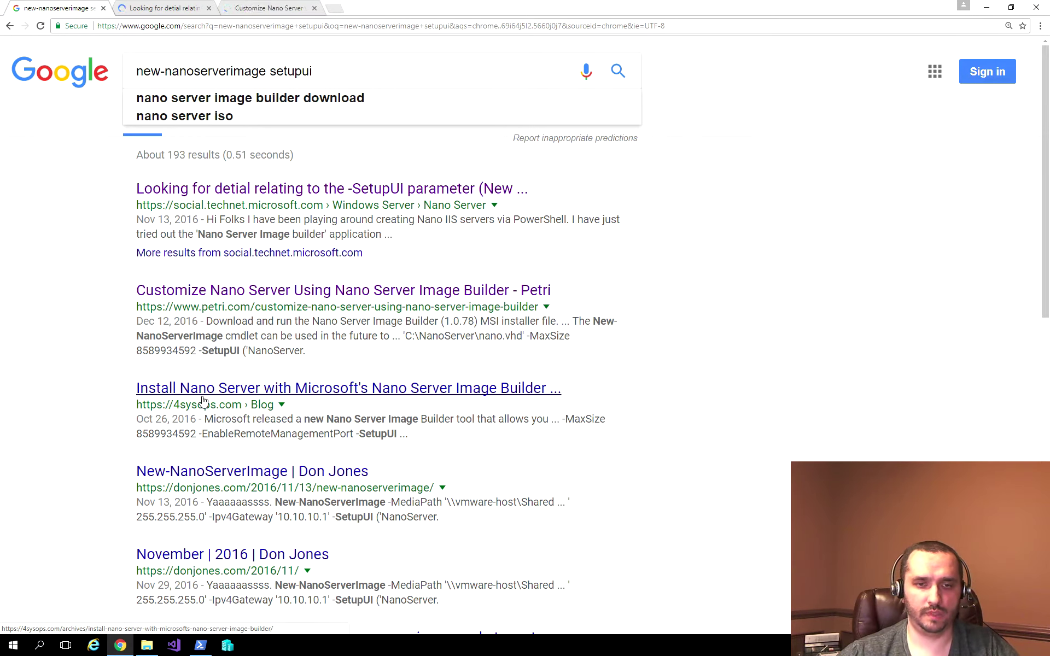
# Step: Copy the documentation URL quoted in the TechNet post and load it in a new tab
pyautogui.hotkey('ctrl', 'Tab')
pyautogui.scroll(-4, 127, 364)
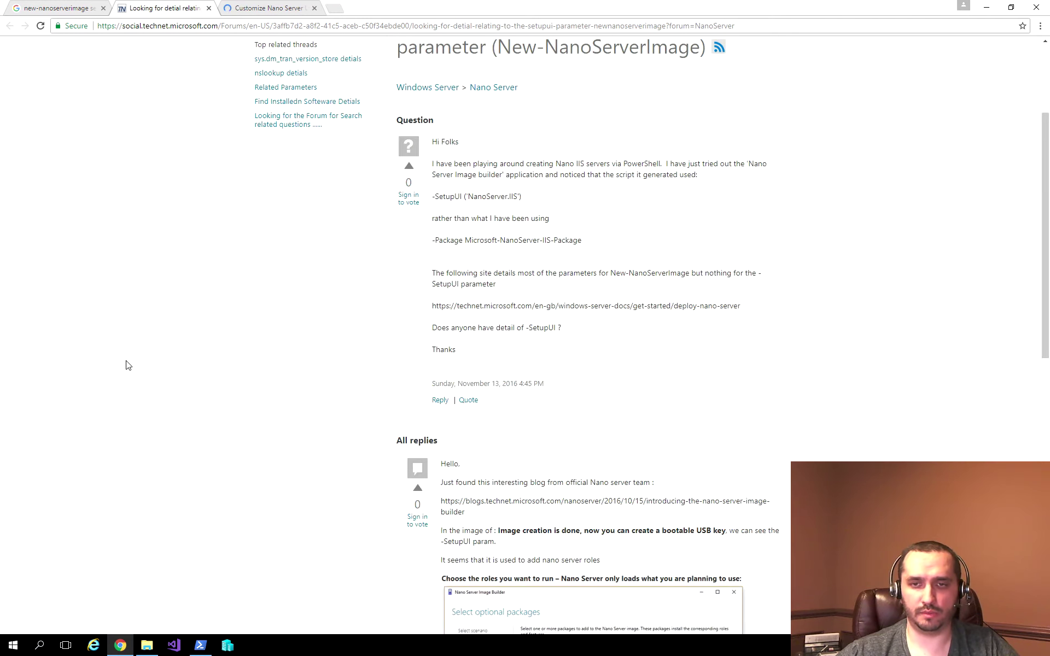
pyautogui.scroll(-2, 730, 312)
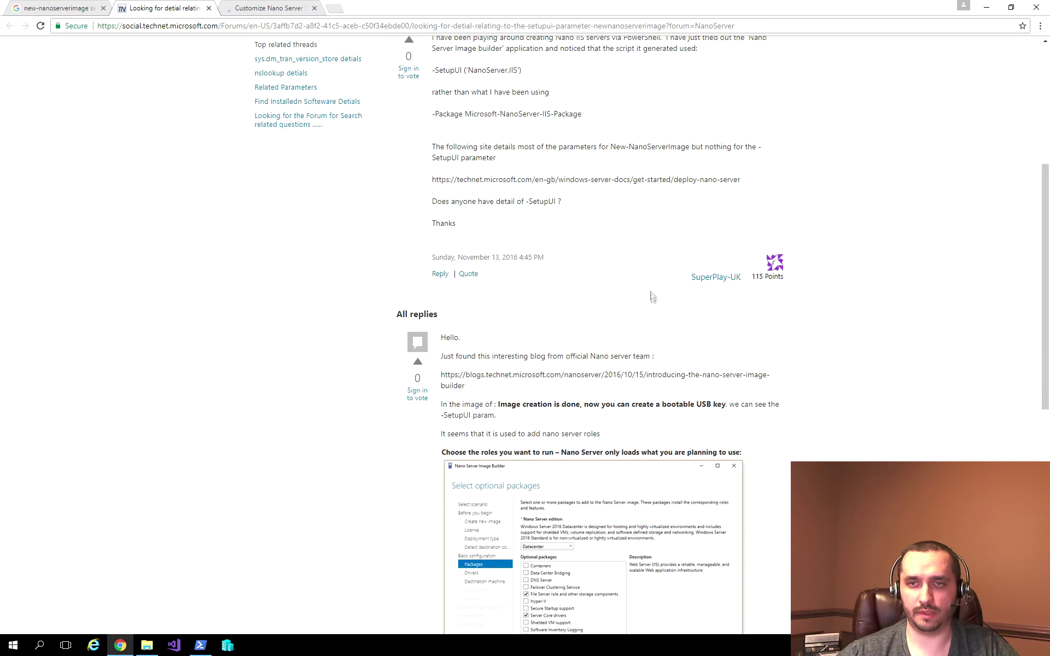
pyautogui.moveTo(743, 180); pyautogui.dragTo(436, 183)
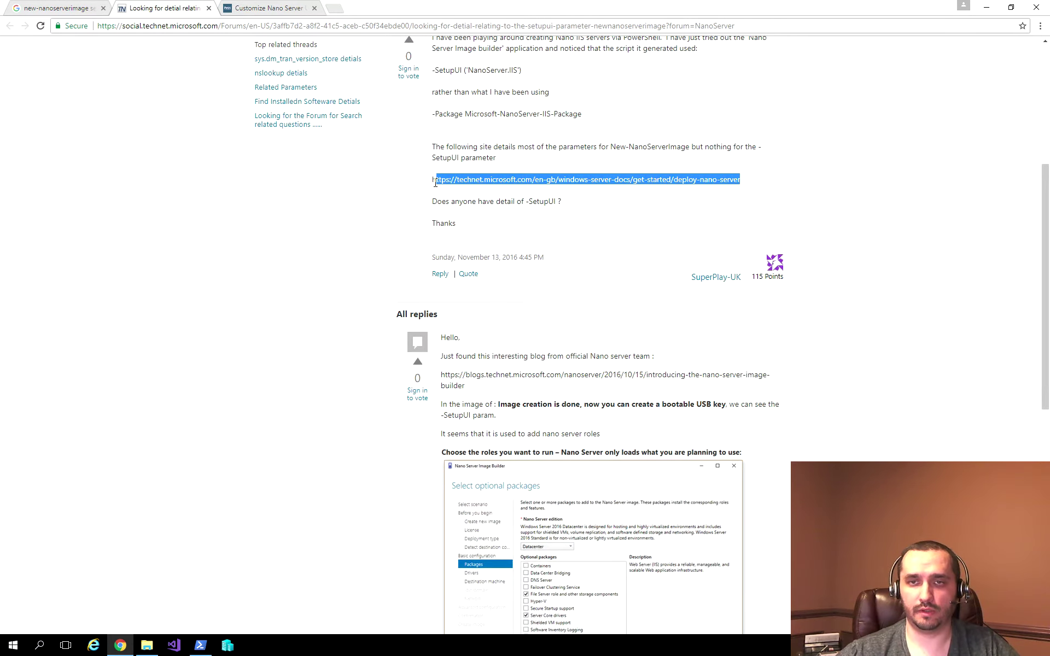
pyautogui.hotkey('ctrl', 'c')
pyautogui.hotkey('ctrl', 't')
pyautogui.hotkey('ctrl', 'v')
pyautogui.press('Return')
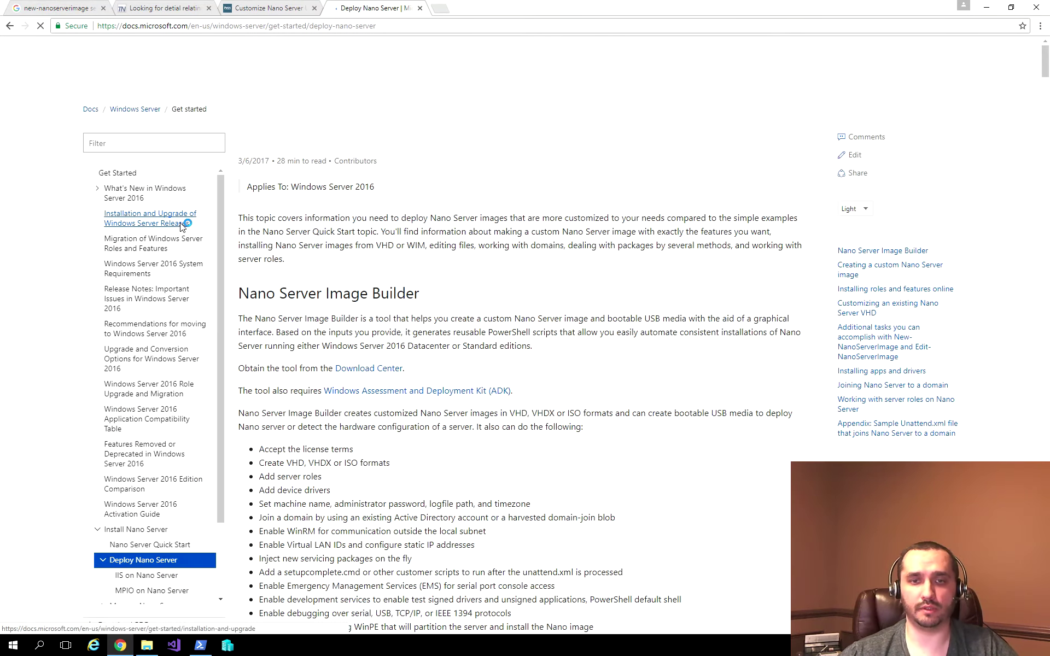
# Step: Scroll past the Diskpart commands to the package options such as -Compute, -Storage and -Containers
pyautogui.scroll(-15, 541, 283)
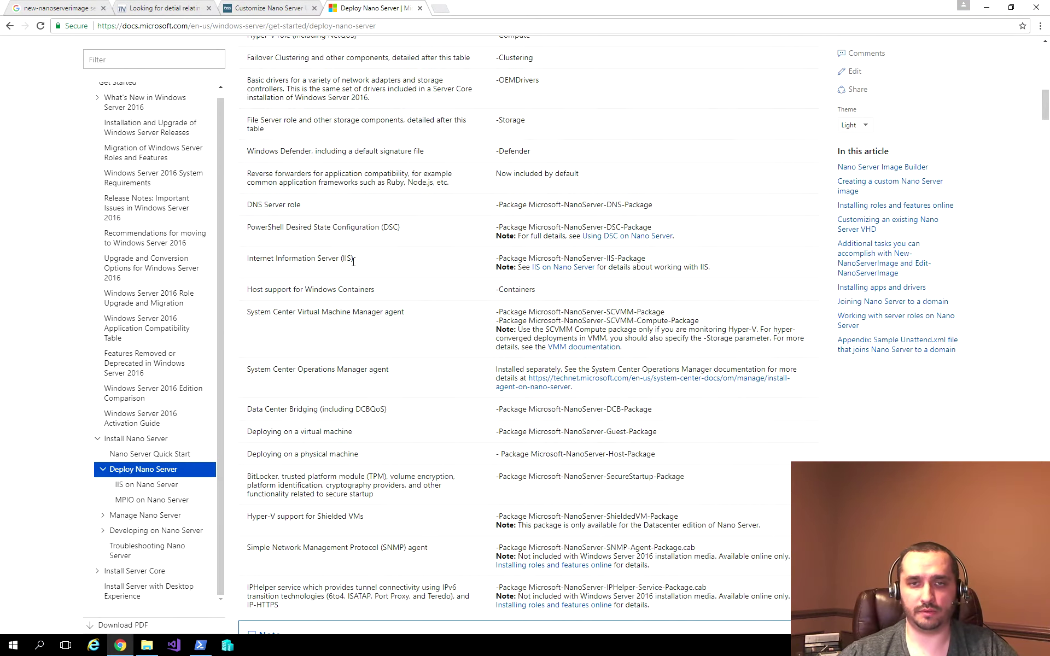
pyautogui.scroll(-4, 329, 223)
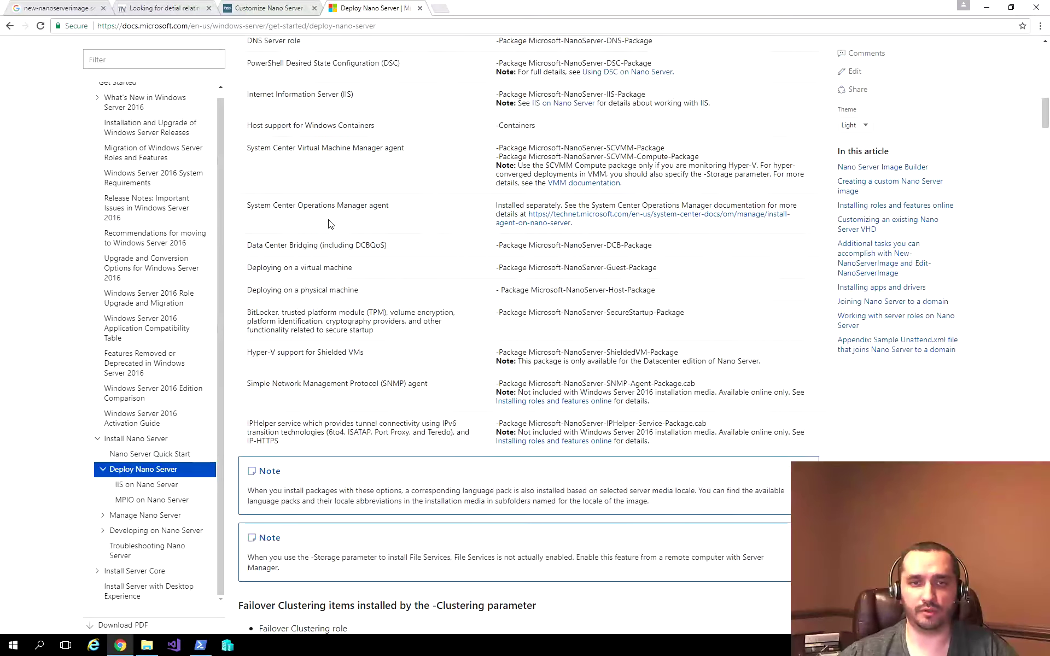
pyautogui.scroll(-7, 571, 236)
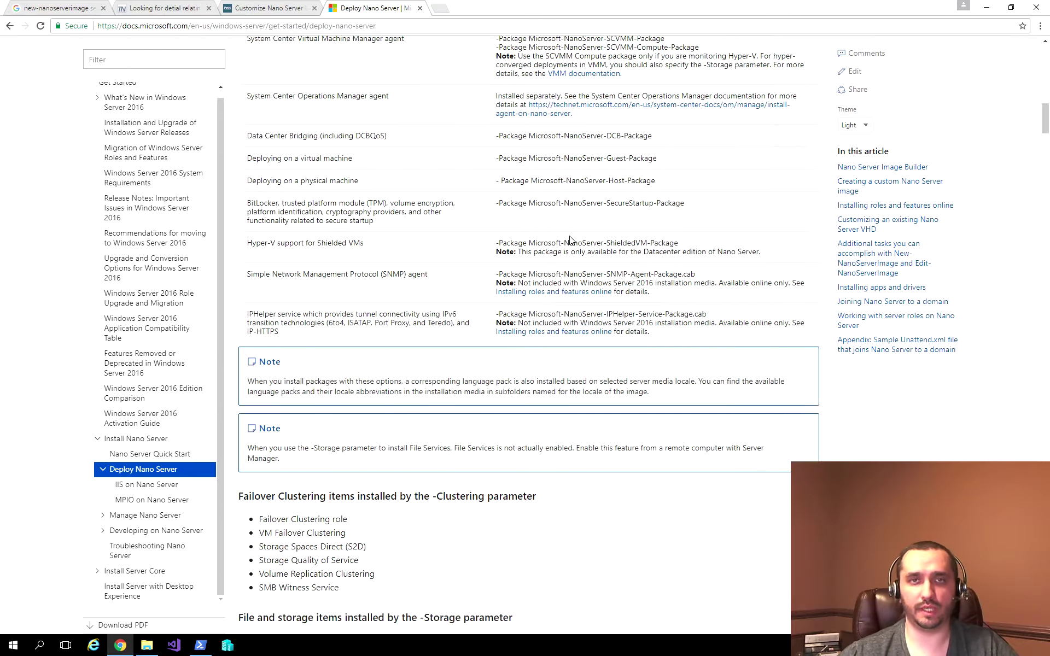
pyautogui.scroll(-20, 571, 239)
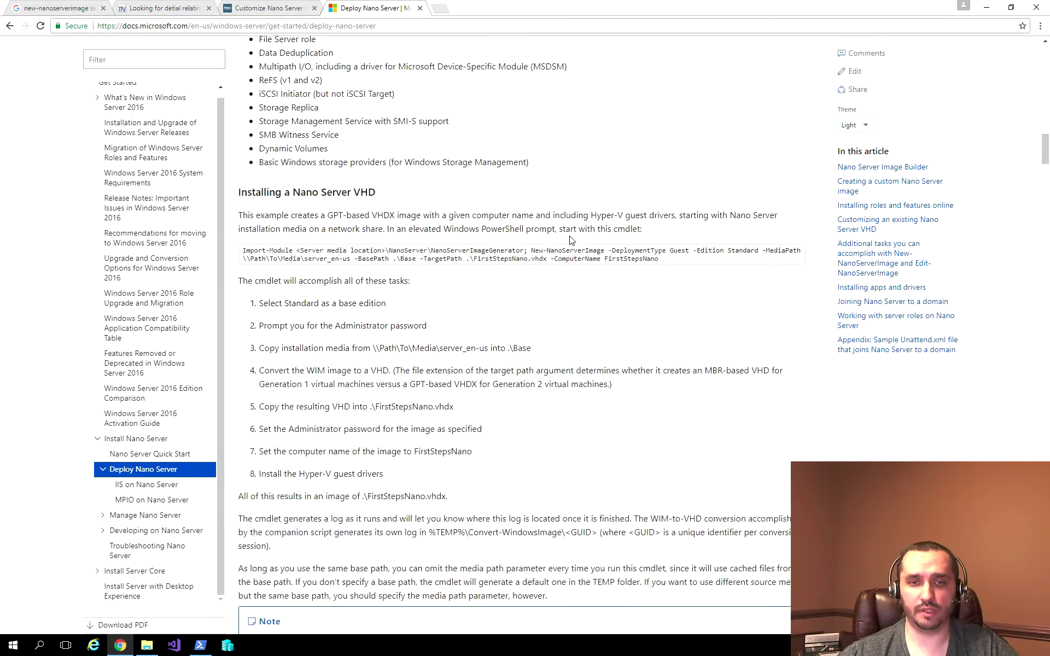
pyautogui.scroll(-14, 570, 239)
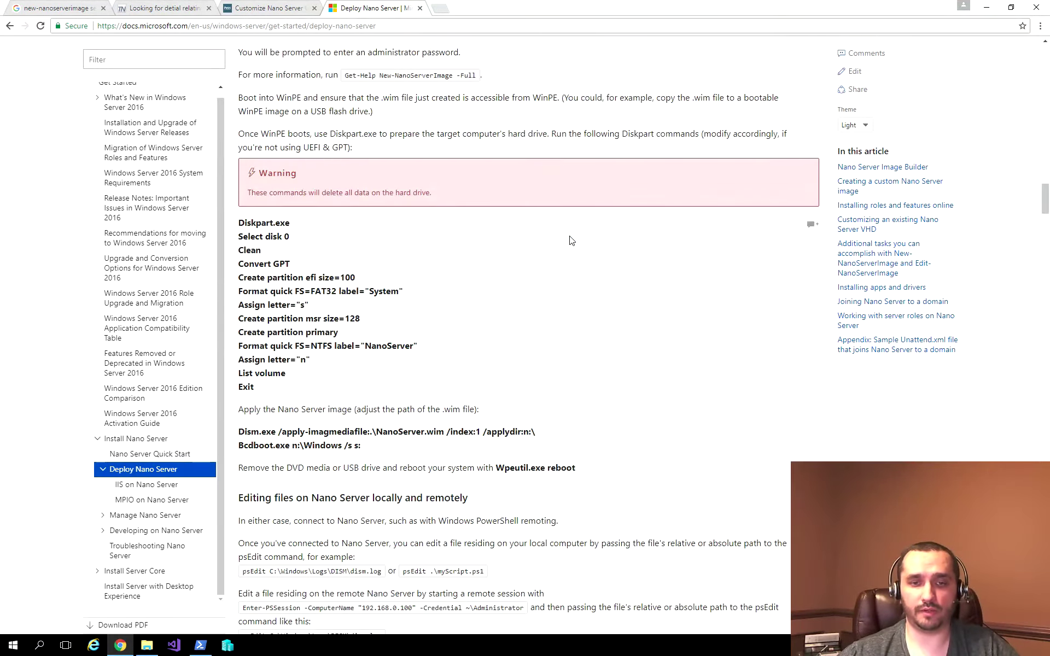
pyautogui.scroll(-5, 570, 240)
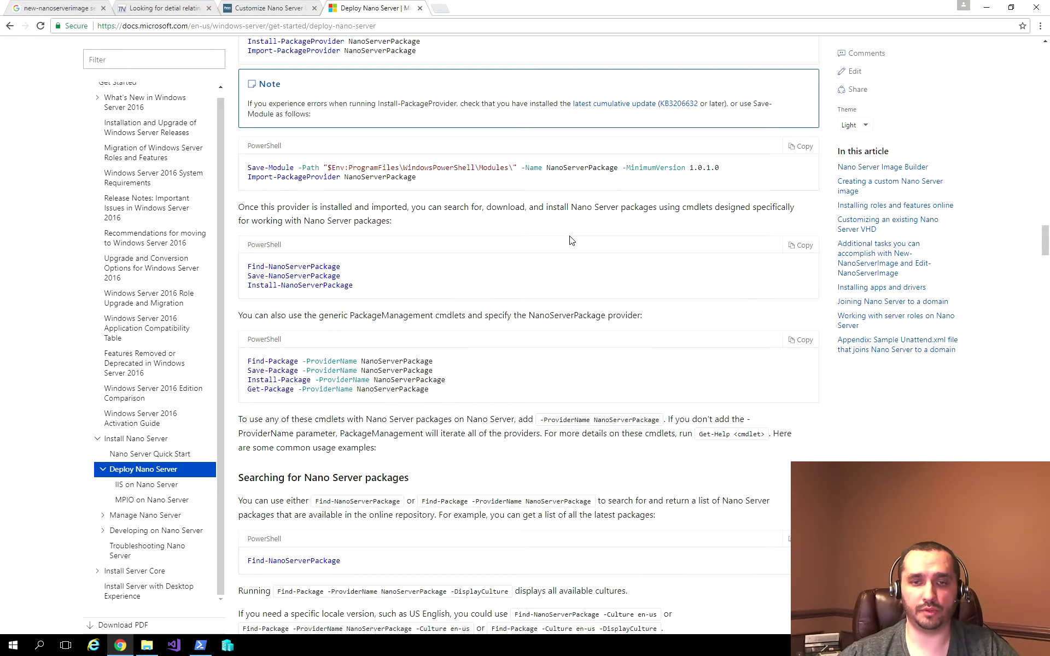
# Step: Read the forum reply's Nano Server Image Builder screenshots about -SetupUI, then minimize Chrome
pyautogui.click(167, 10)
pyautogui.scroll(-2, 458, 419)
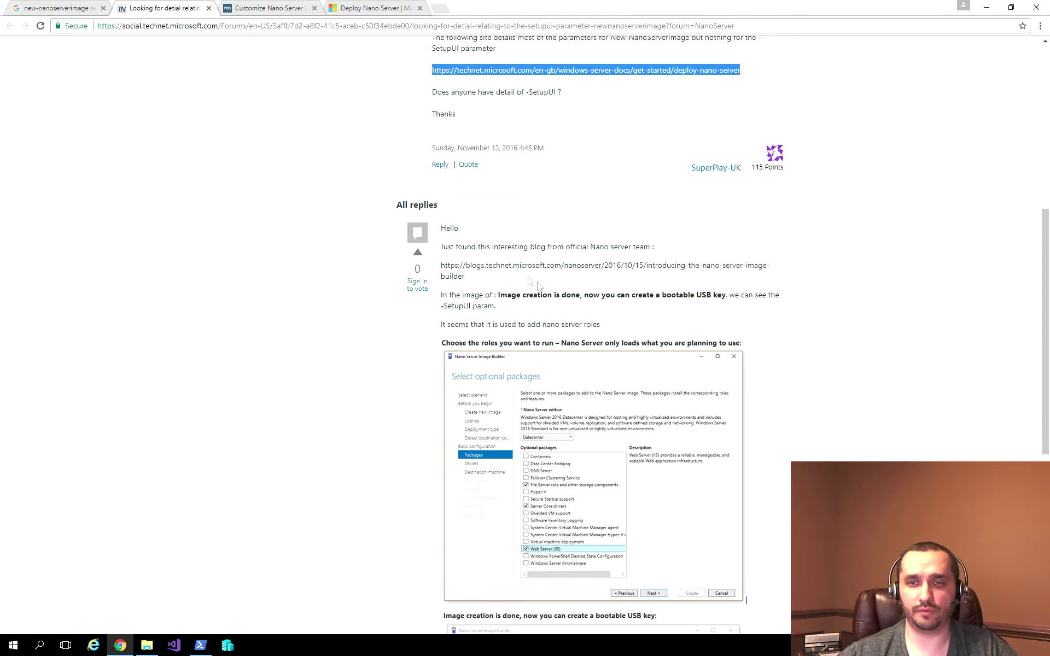
pyautogui.scroll(-3, 520, 274)
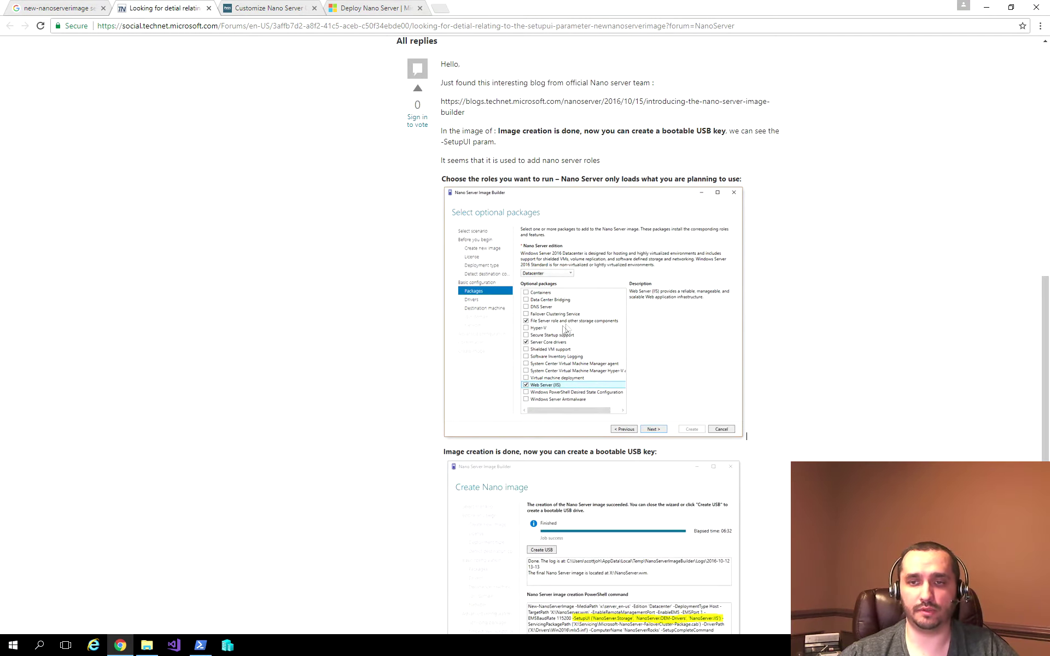
pyautogui.scroll(-3, 561, 331)
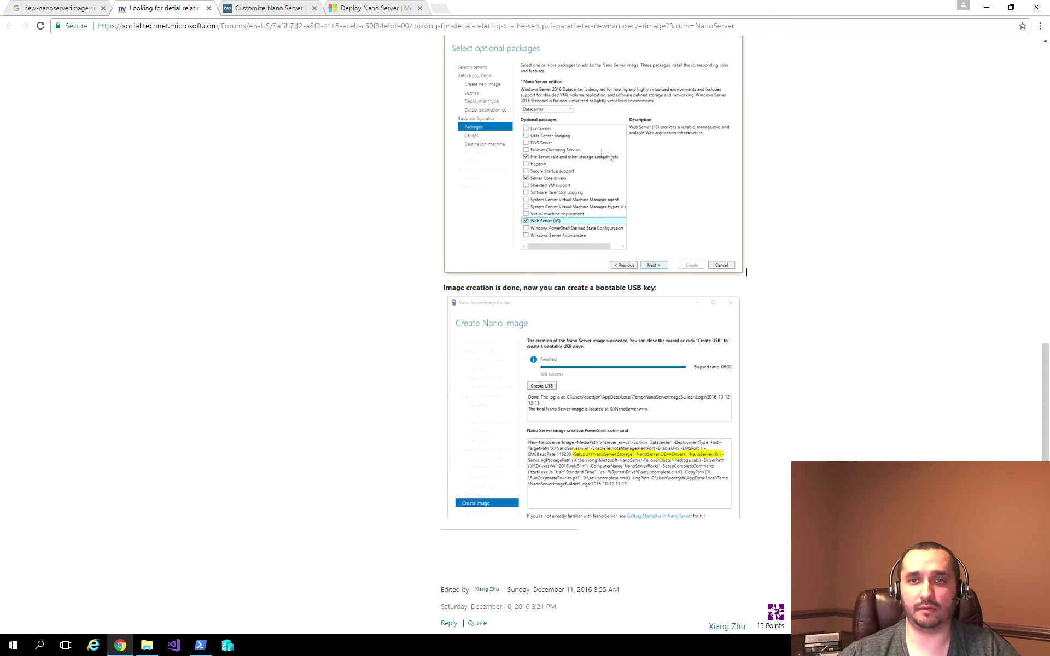
pyautogui.scroll(-2, 729, 294)
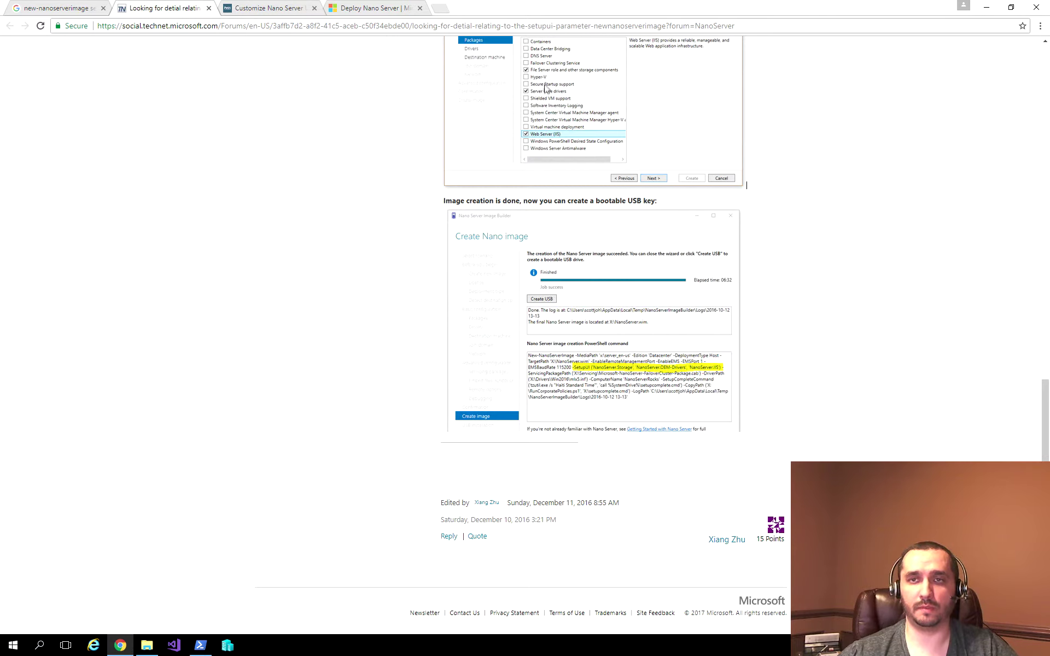
pyautogui.scroll(1, 552, 79)
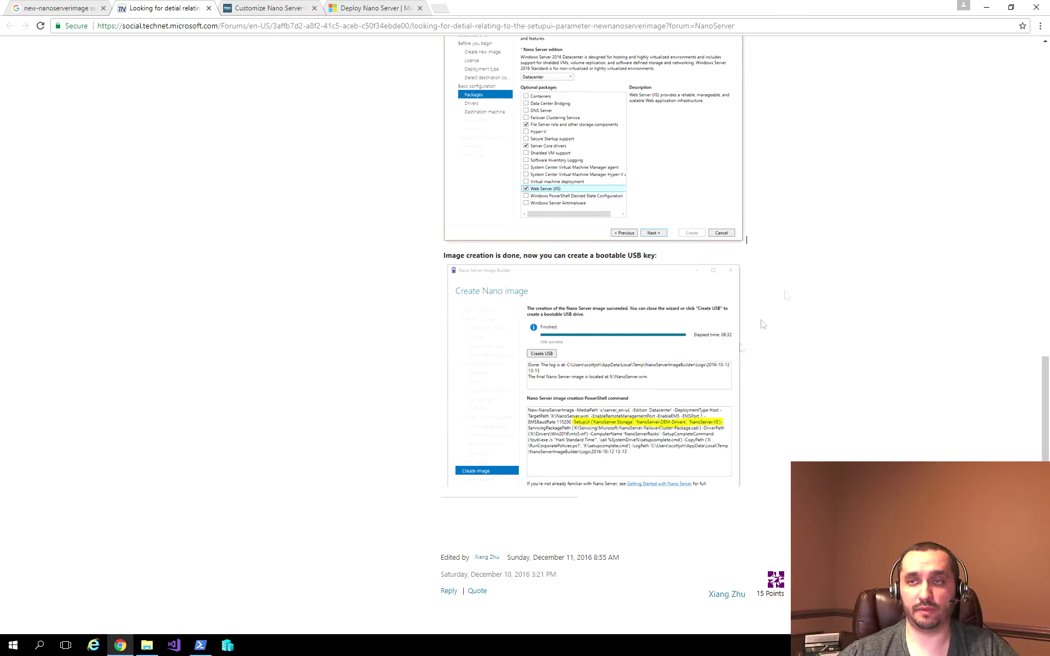
pyautogui.click(986, 8)
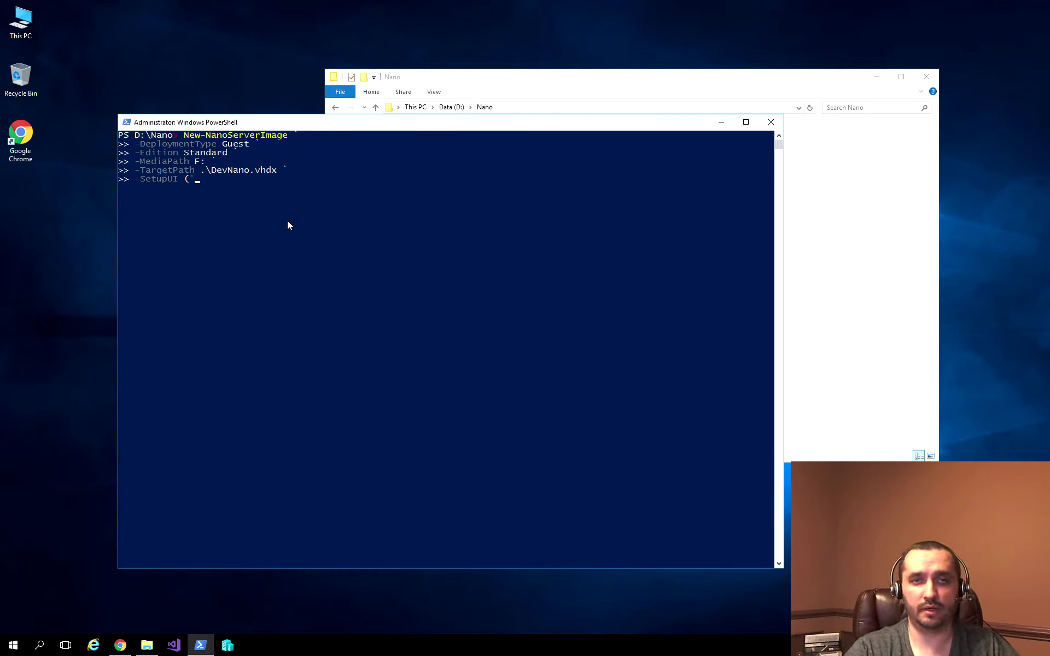
# Step: Fill -SetupUI with 'NanoServer.Containers', 'NanoServer.IIS' and 'NanoServer.DSC', then continue on a new line
pyautogui.write('NanoSer')
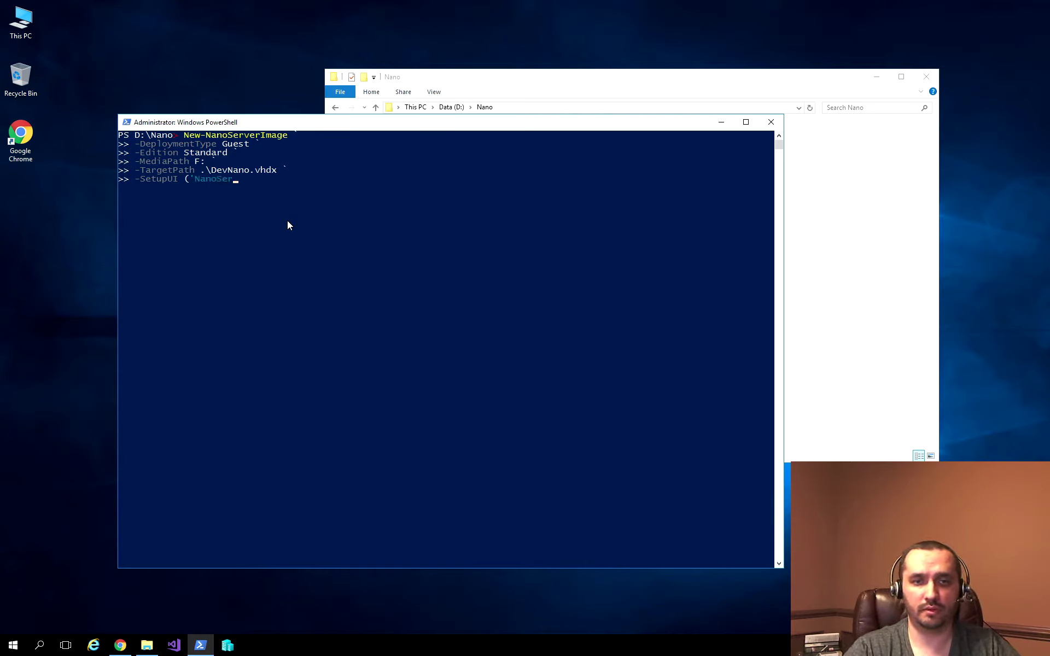
pyautogui.write('ver.Containers"')
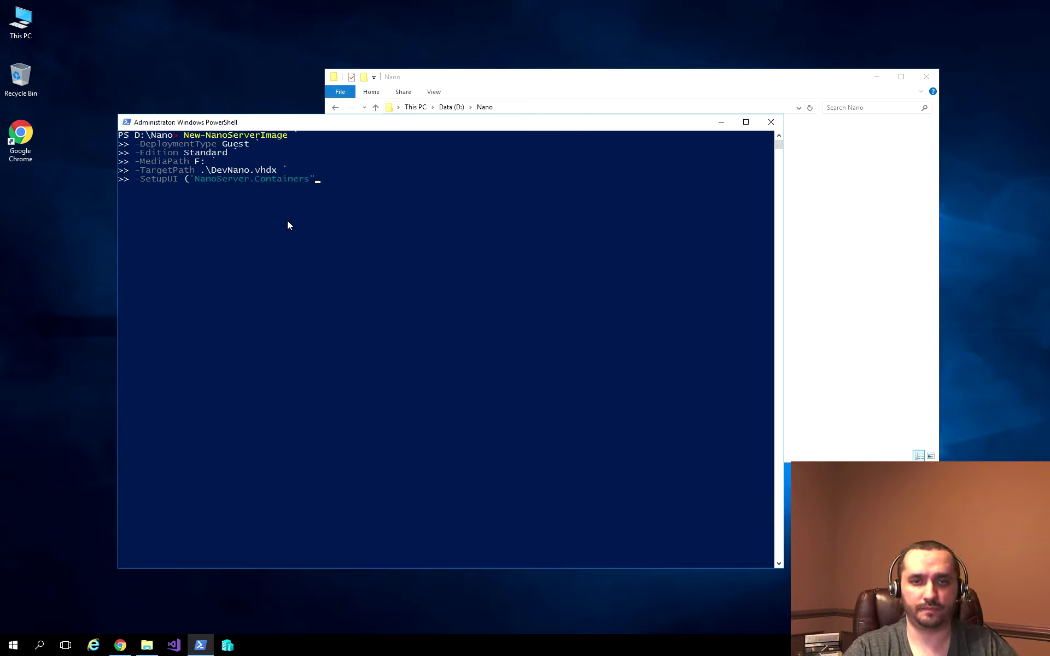
pyautogui.press('BackSpace')
pyautogui.write("', ")
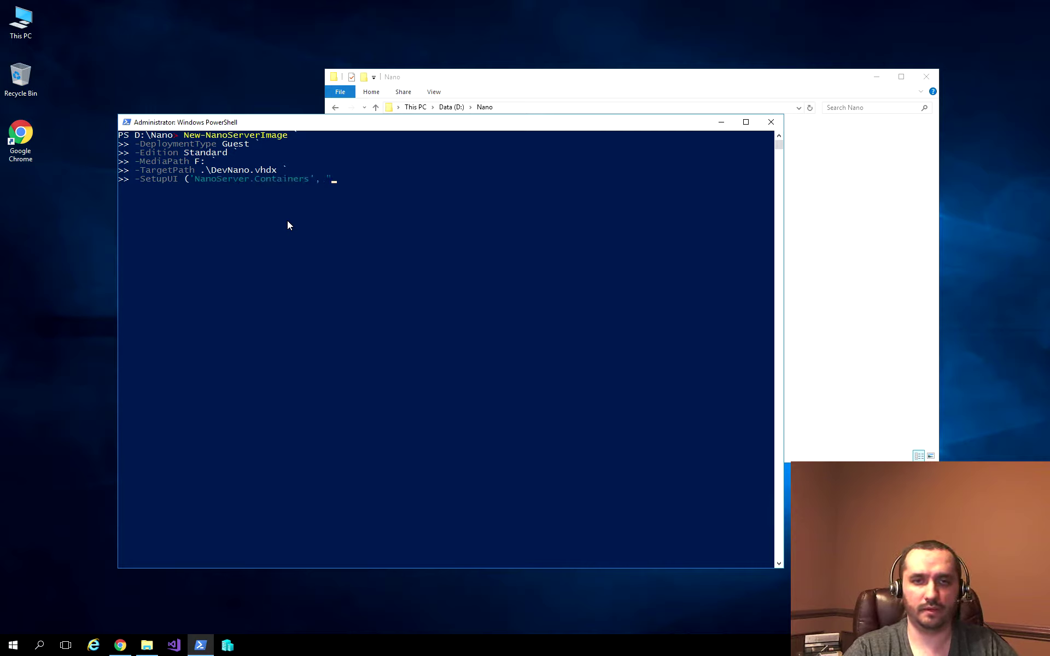
pyautogui.write("'NanoServer.")
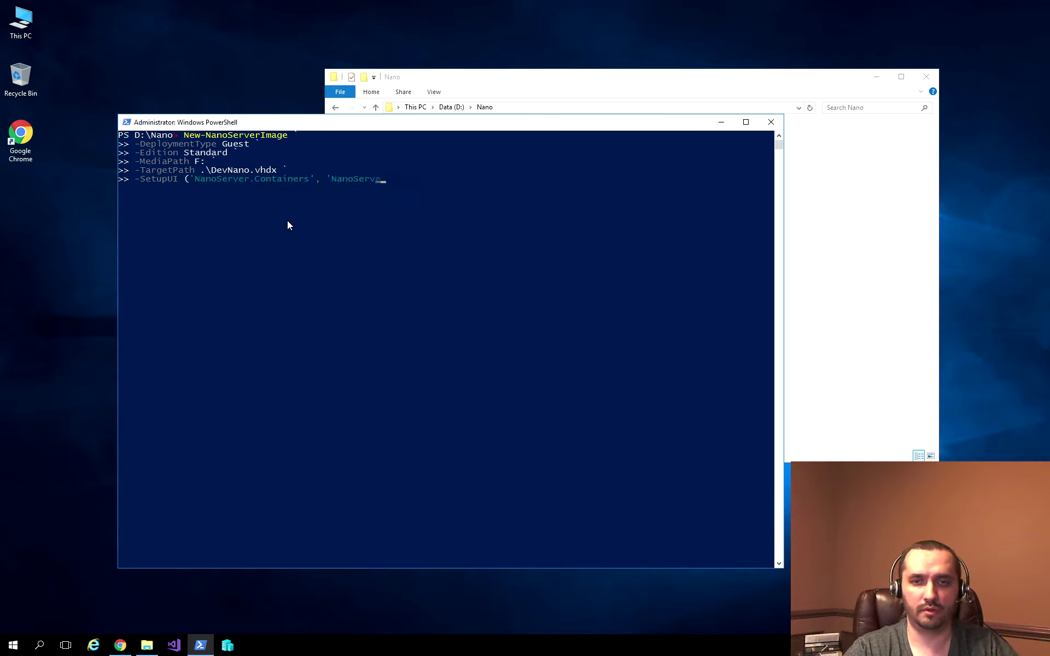
pyautogui.write("IIS', 'NanoServer.DSC")
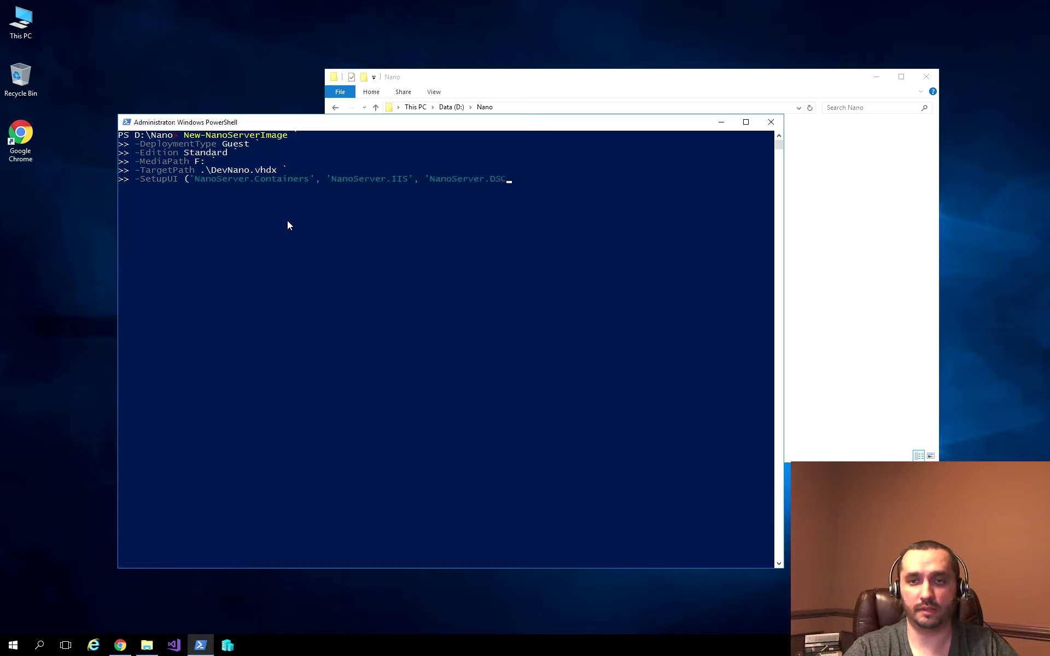
pyautogui.write("') `")
pyautogui.press('Return')
# Step: Add -ComputerName DevNano as a new continuation line
pyautogui.write('-BasePath')
pyautogui.press('Tab')
pyautogui.press('Tab')
pyautogui.press('Tab')
pyautogui.press('Tab')
pyautogui.press('Tab')
pyautogui.press('Tab')
pyautogui.press('Tab')
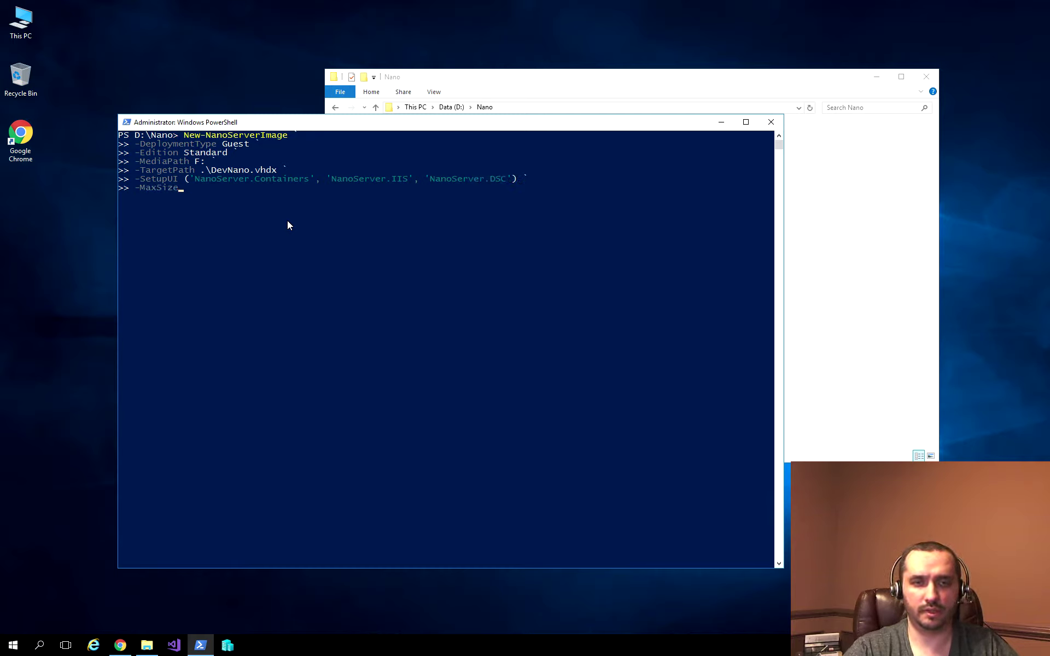
pyautogui.press('Tab')
pyautogui.write('De')
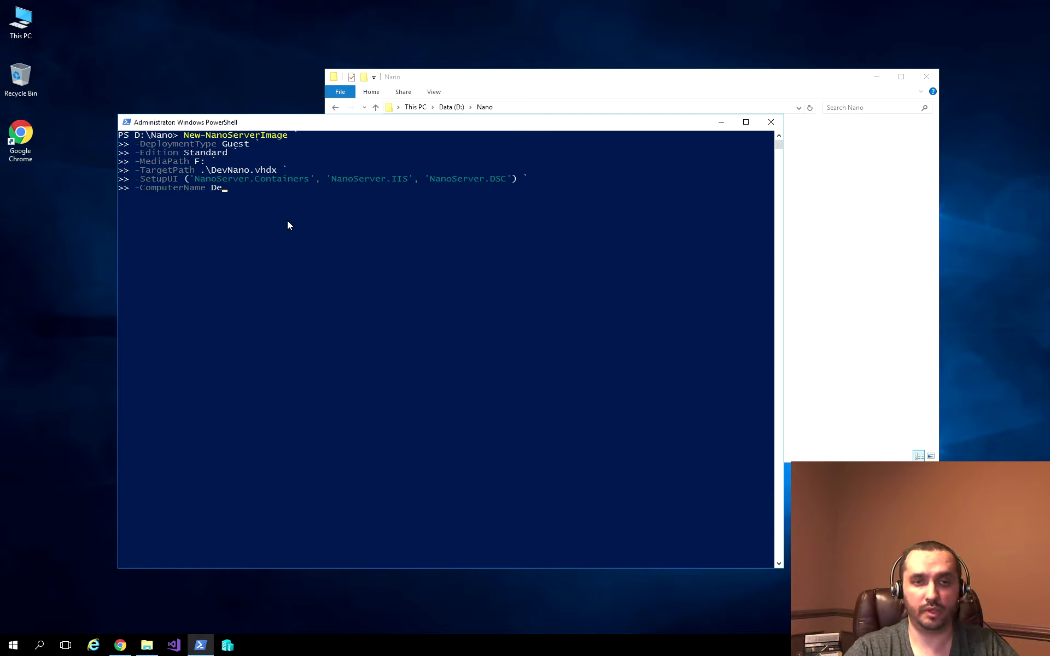
pyautogui.write('vNano `')
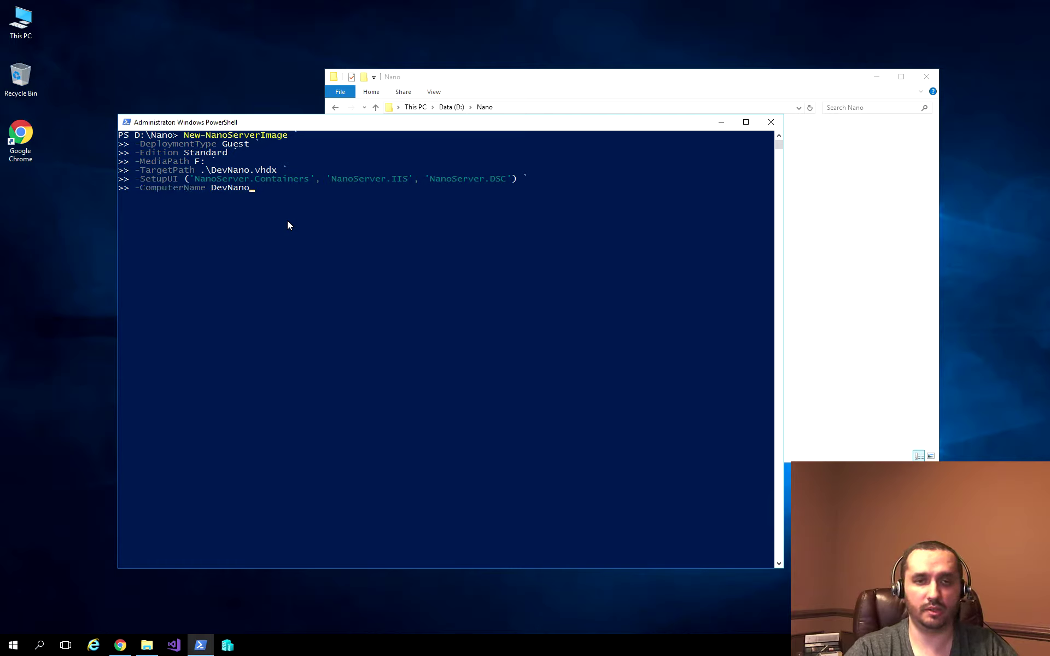
pyautogui.press('Return')
# Step: Add -DomainName home.local and begin the next parameter line
pyautogui.write('-MaxSize')
pyautogui.press('Tab')
pyautogui.press('Tab')
pyautogui.press('Tab')
pyautogui.press('Tab')
pyautogui.press('Tab')
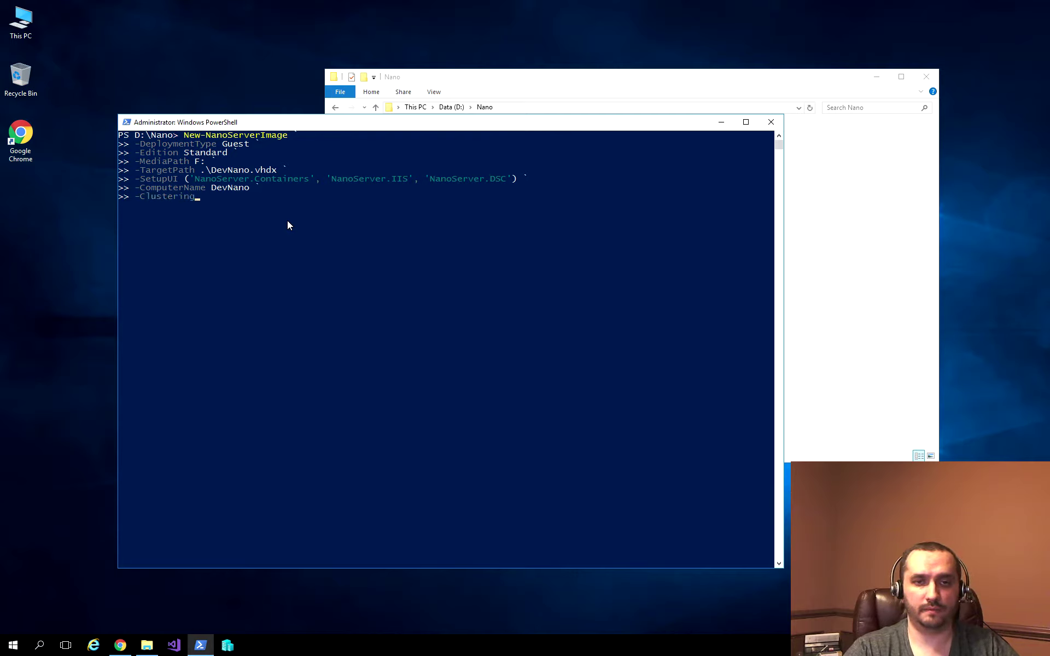
pyautogui.press('Tab')
pyautogui.press('Tab')
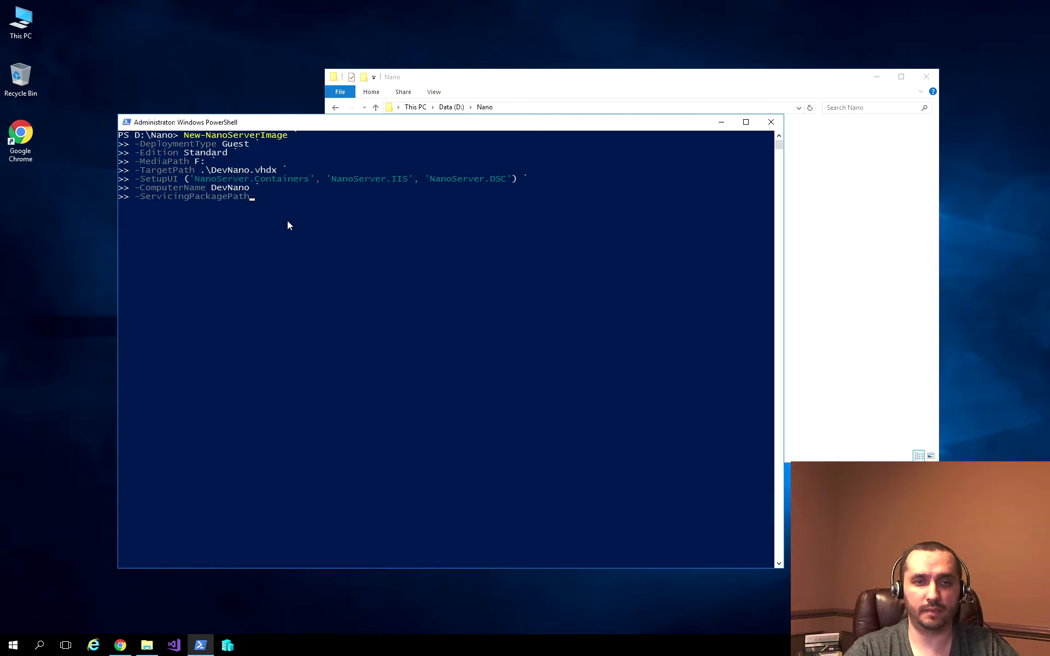
pyautogui.press('Tab')
pyautogui.press('Tab')
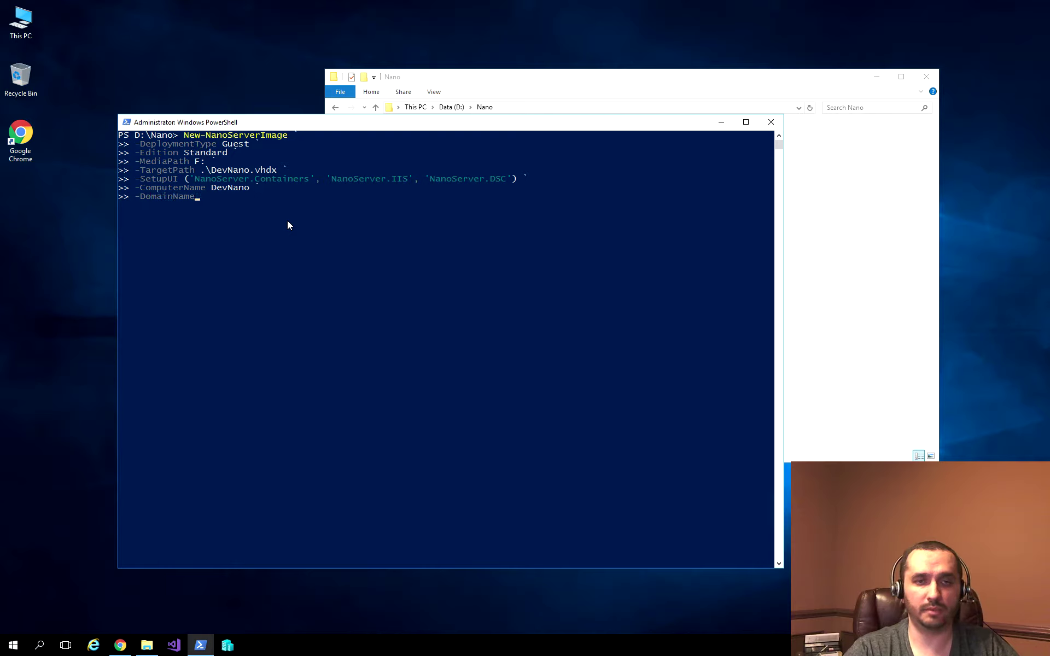
pyautogui.write('home.local ` >> ')
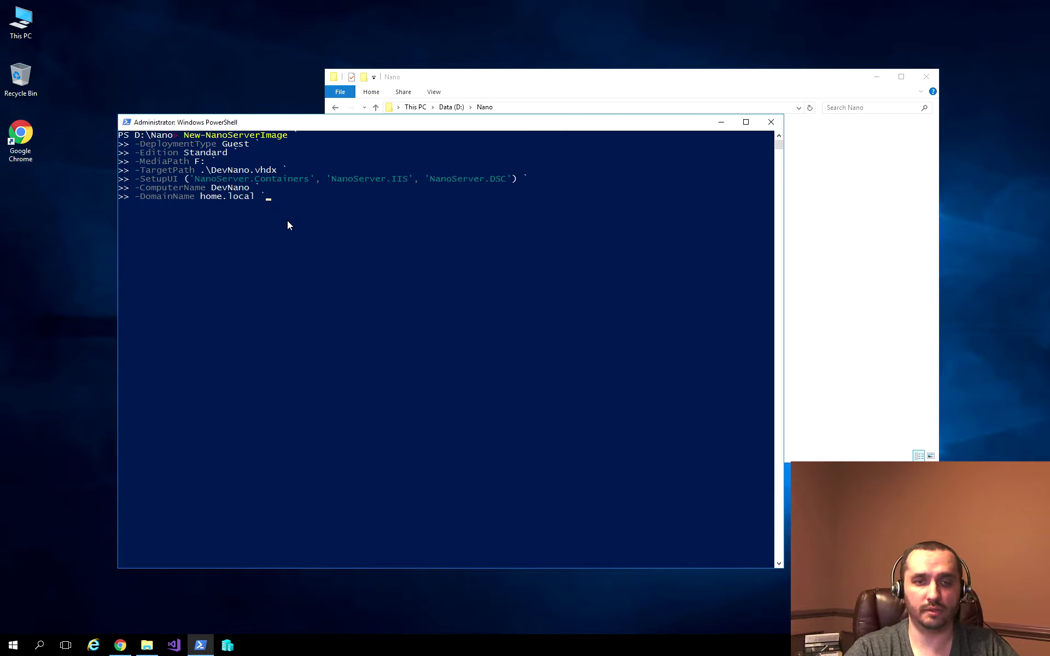
pyautogui.write('-B')
pyautogui.press('Tab')
pyautogui.press('Tab')
pyautogui.press('Tab')
pyautogui.press('Tab')
pyautogui.press('Tab')
pyautogui.press('Tab')
pyautogui.press('Tab')
pyautogui.press('Tab')
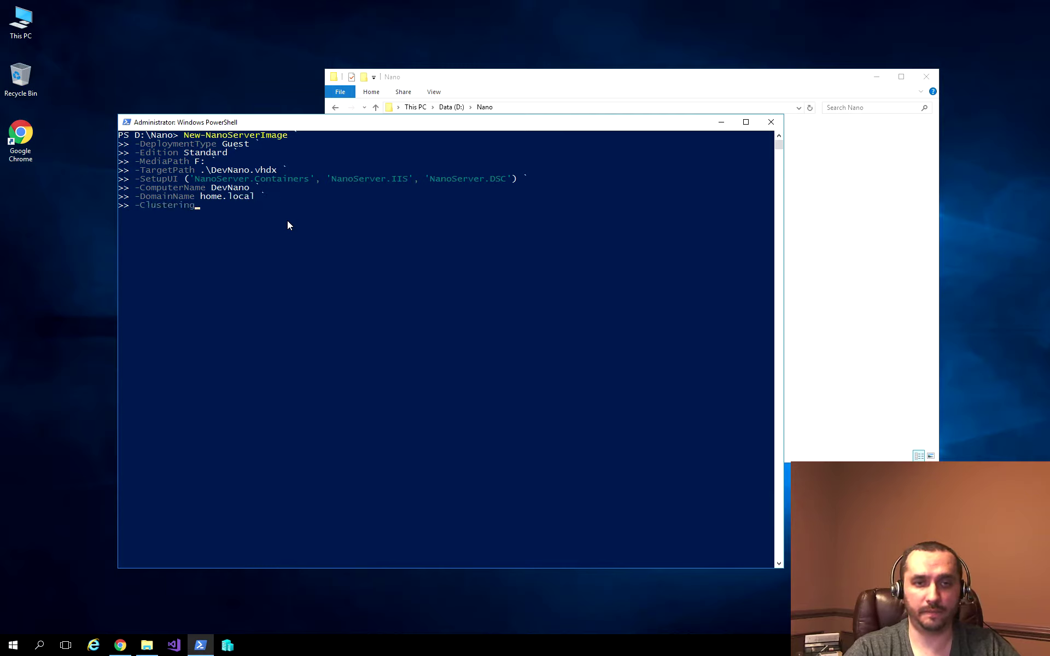
pyautogui.press('Tab')
pyautogui.press('Tab')
pyautogui.press('Tab')
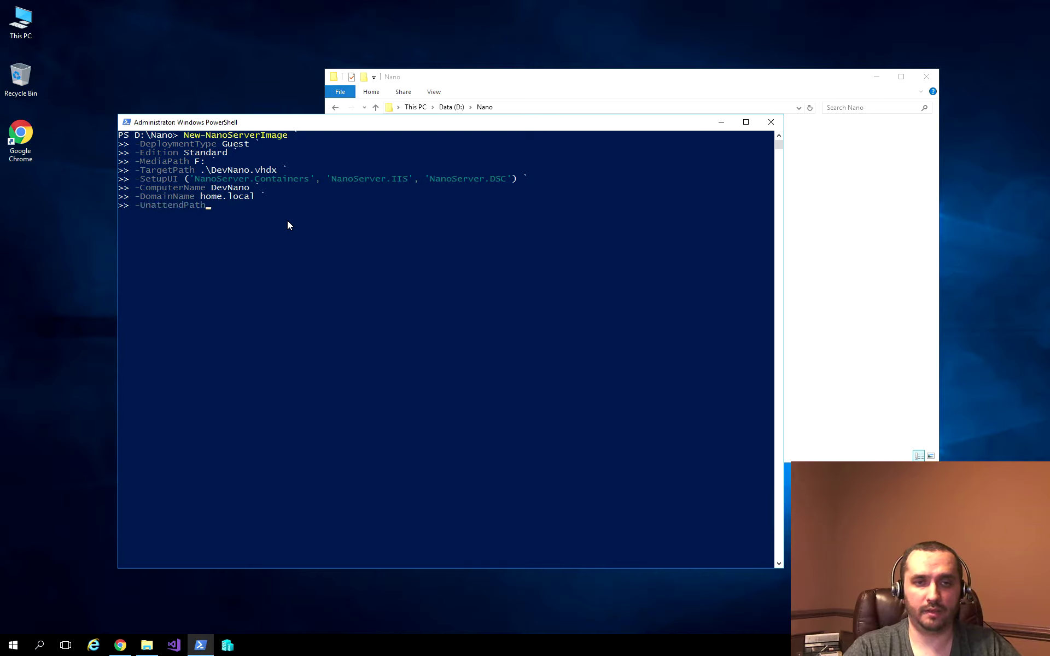
pyautogui.press('Tab')
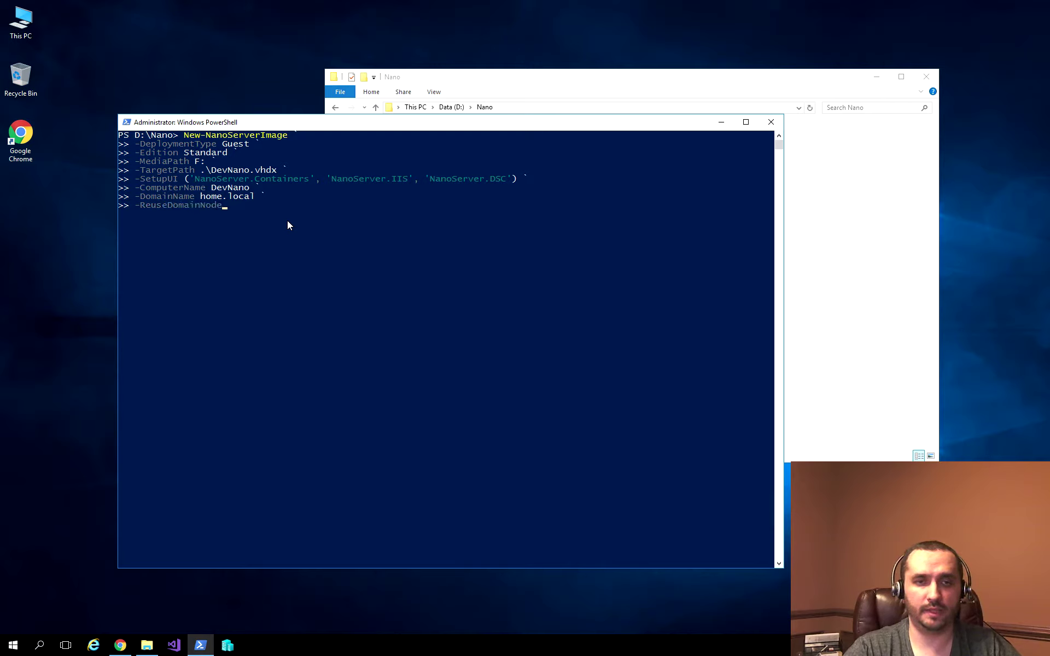
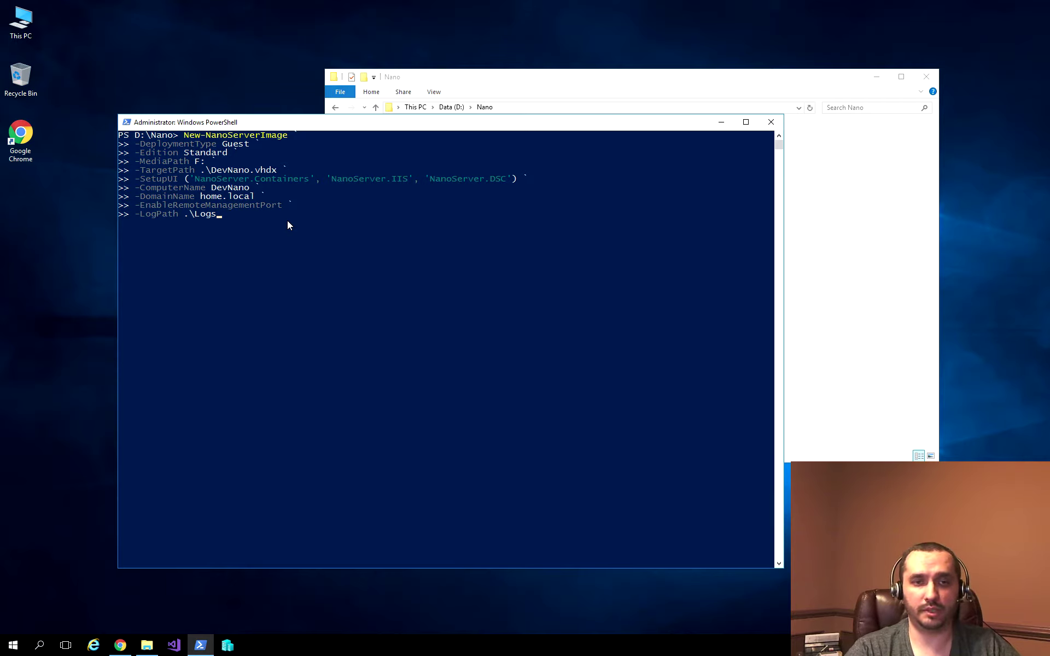
# Step: Run New-NanoServerImage to build DevNano.vhdx as a Standard guest joined to home.local
pyautogui.press('Return')
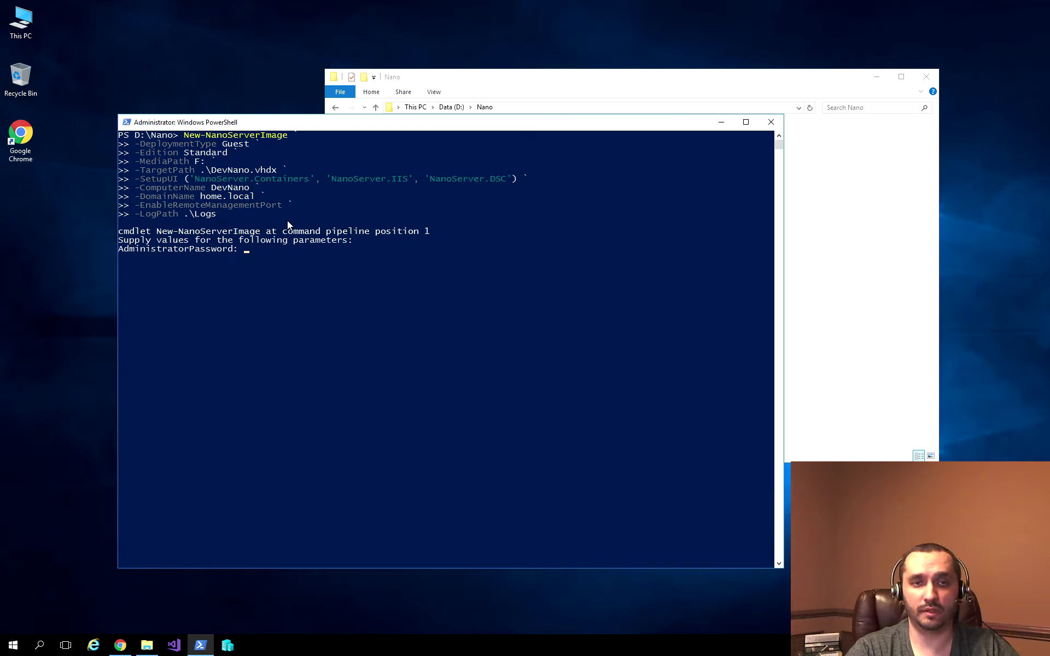
# Step: Supply the administrator password so the DevNano image build starts
pyautogui.write('******')
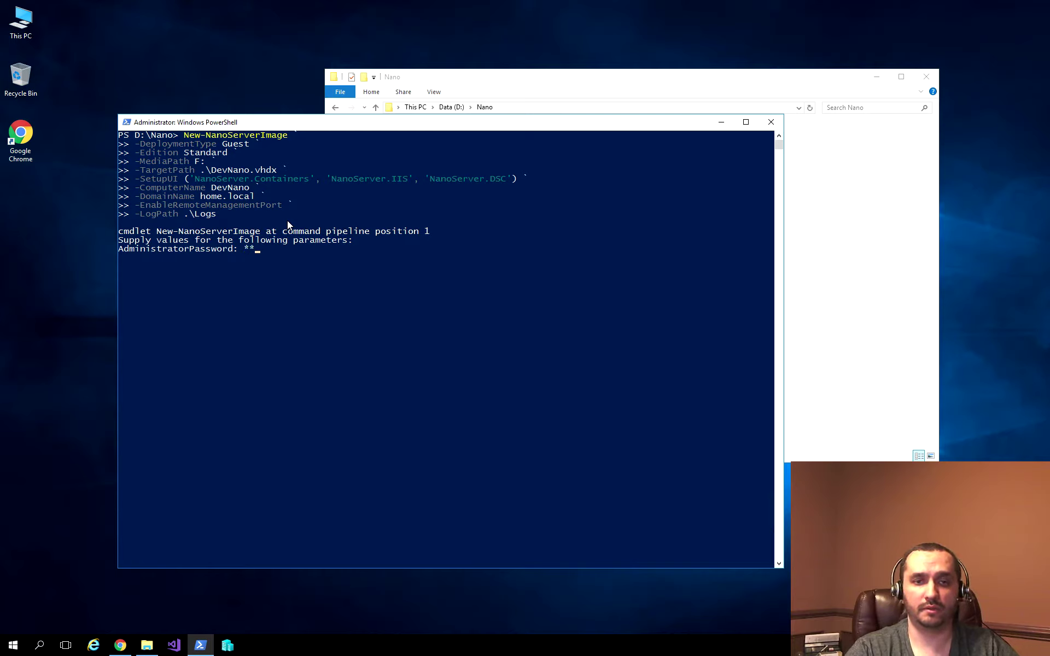
pyautogui.write('*')
pyautogui.press('Return')
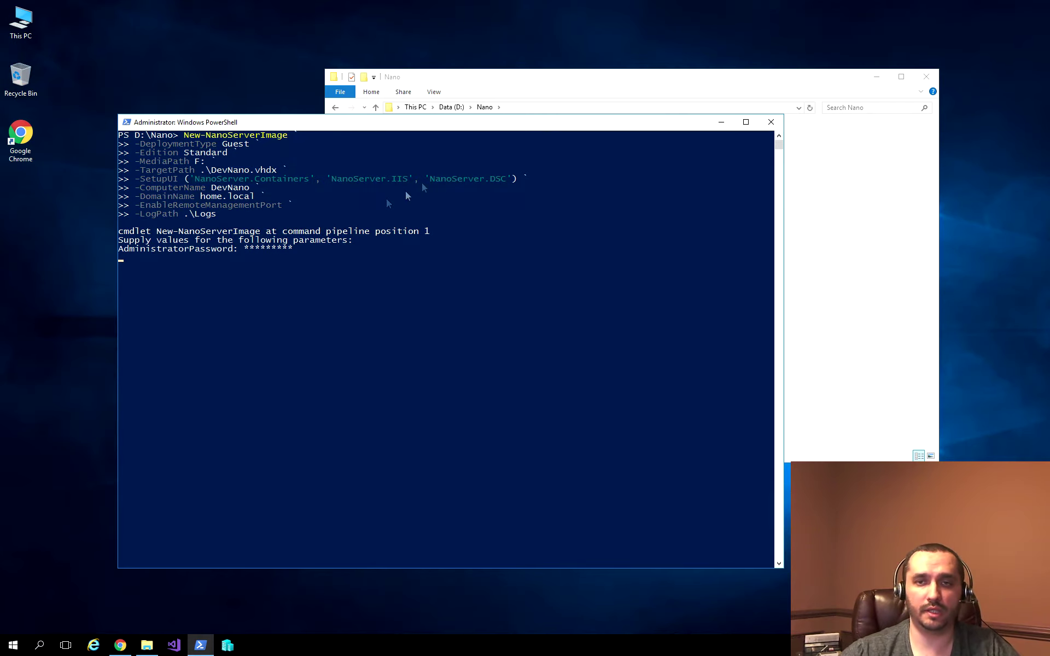
pyautogui.click(623, 86)
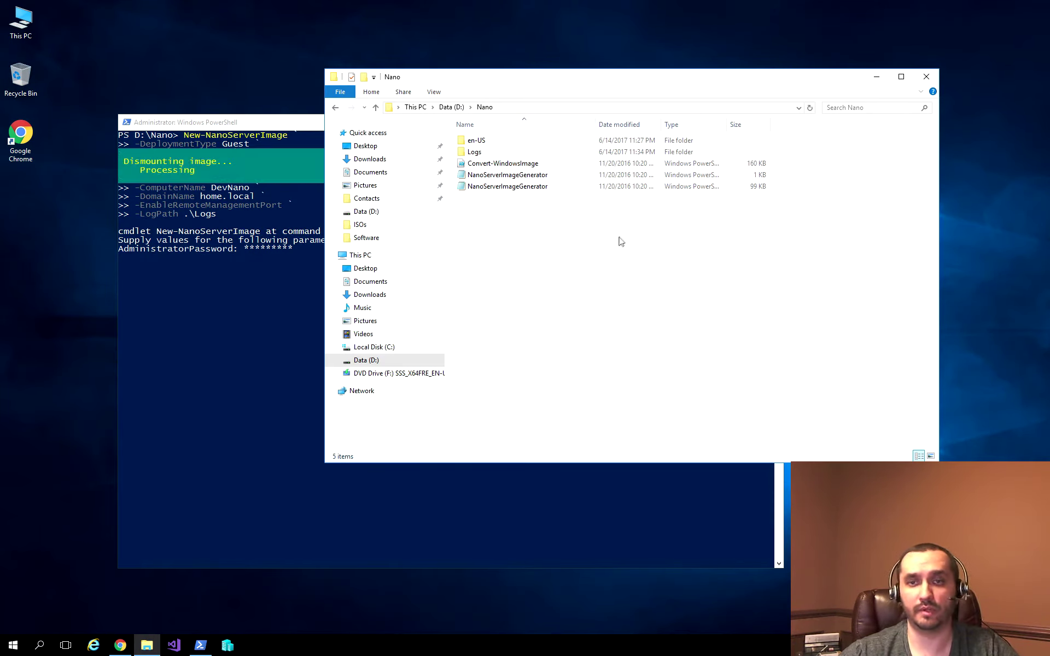
# Step: Check the D:\Nano\Logs folder while the build progresses in PowerShell
pyautogui.doubleClick(492, 154)
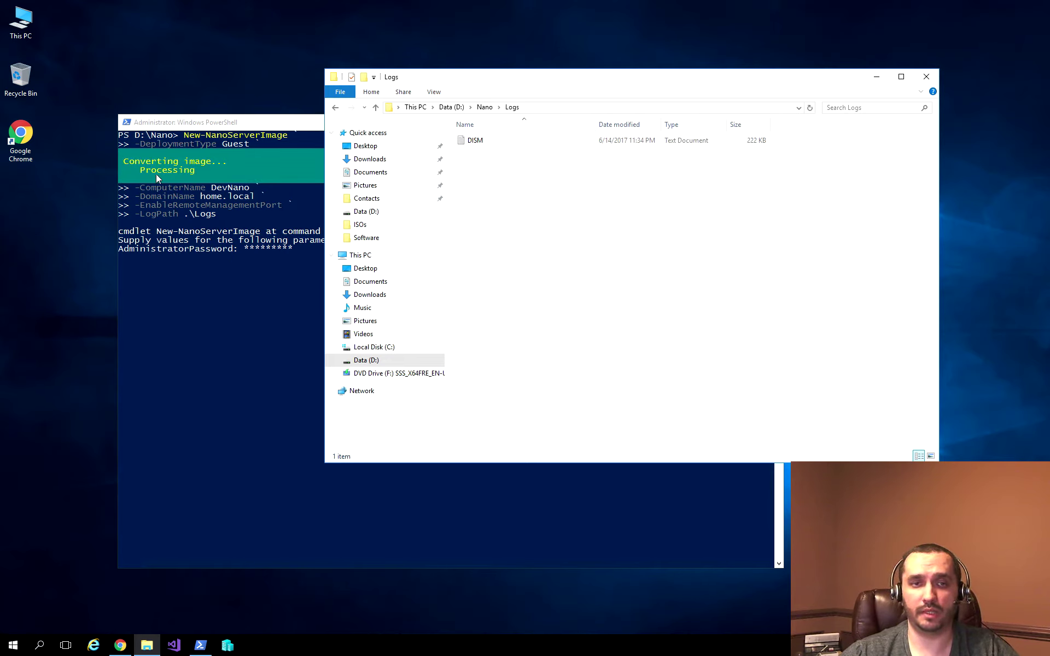
pyautogui.press('BackSpace')
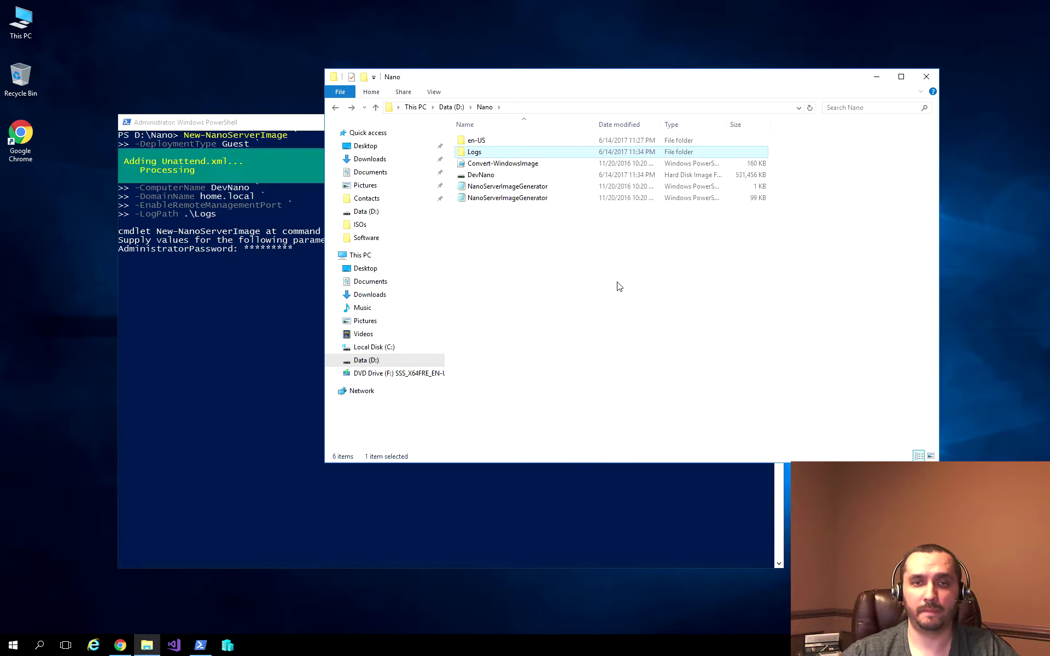
pyautogui.click(202, 122)
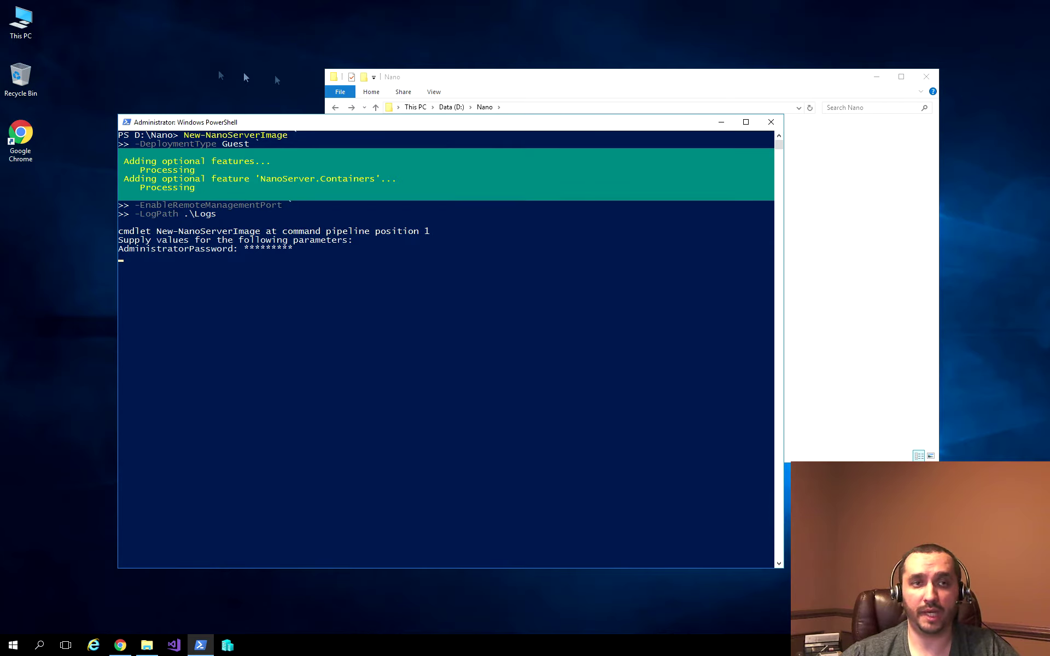
# Step: Browse to DVD Drive (F:) > NanoServer > Packages and widen the Name column
pyautogui.doubleClick(21, 20)
pyautogui.doubleClick(543, 281)
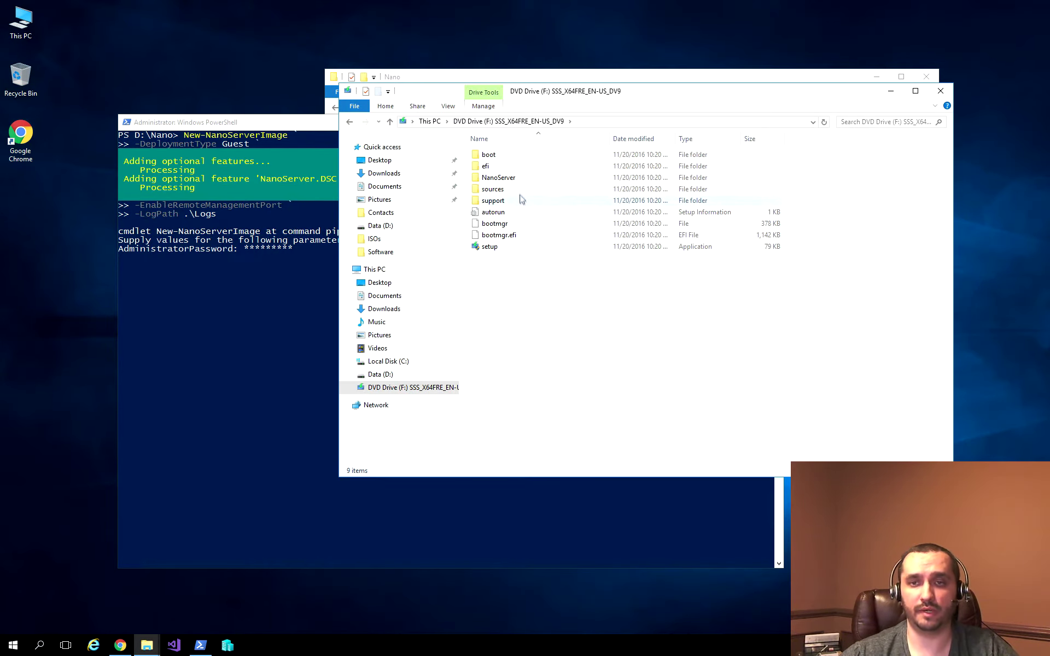
pyautogui.doubleClick(517, 177)
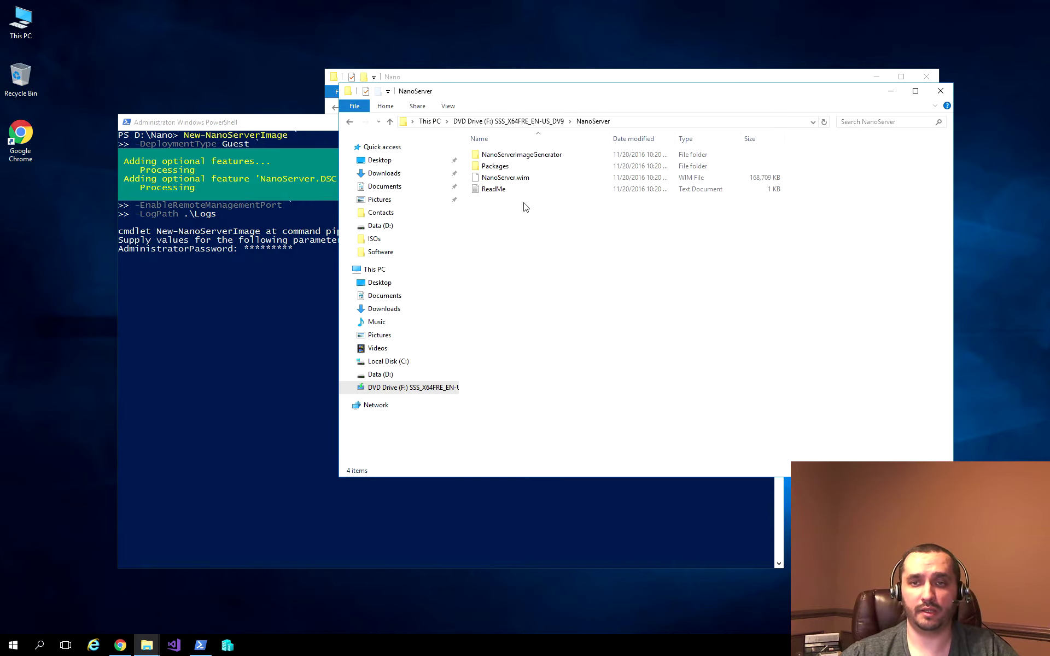
pyautogui.doubleClick(508, 169)
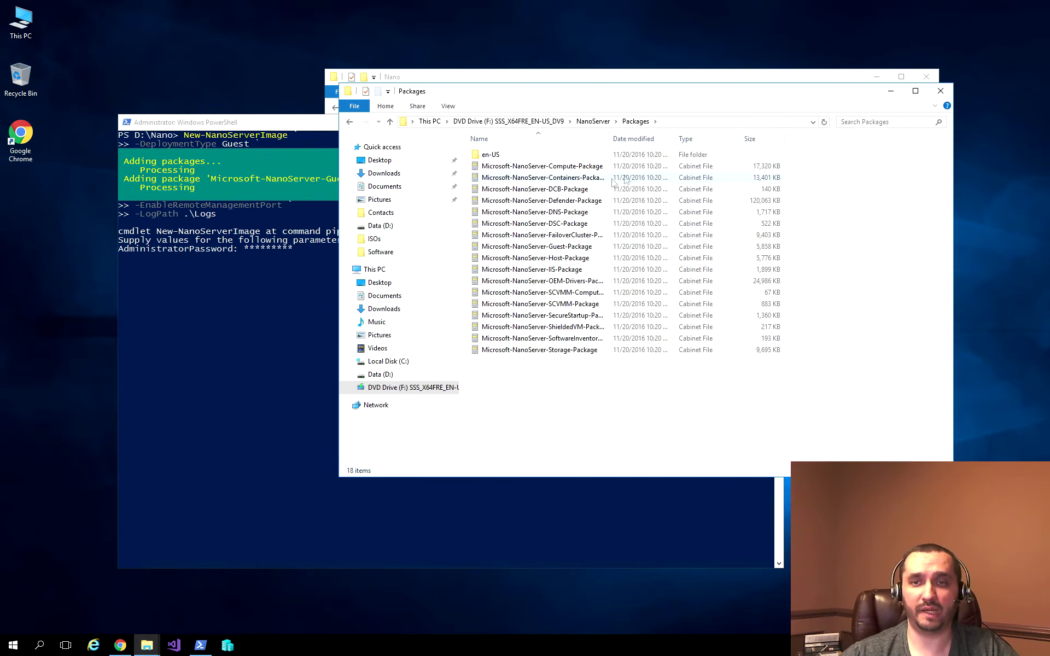
pyautogui.moveTo(613, 140); pyautogui.dragTo(701, 140)
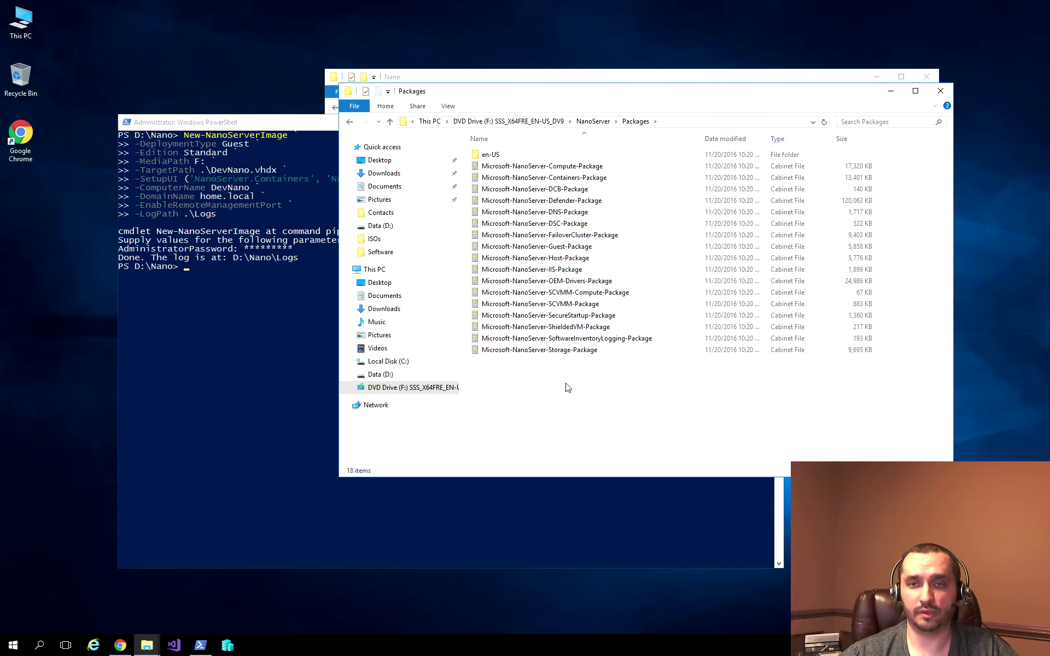
# Step: Close the Packages window and select the new DevNano disk image in D:\Nano
pyautogui.hotkey('alt', 'F4')
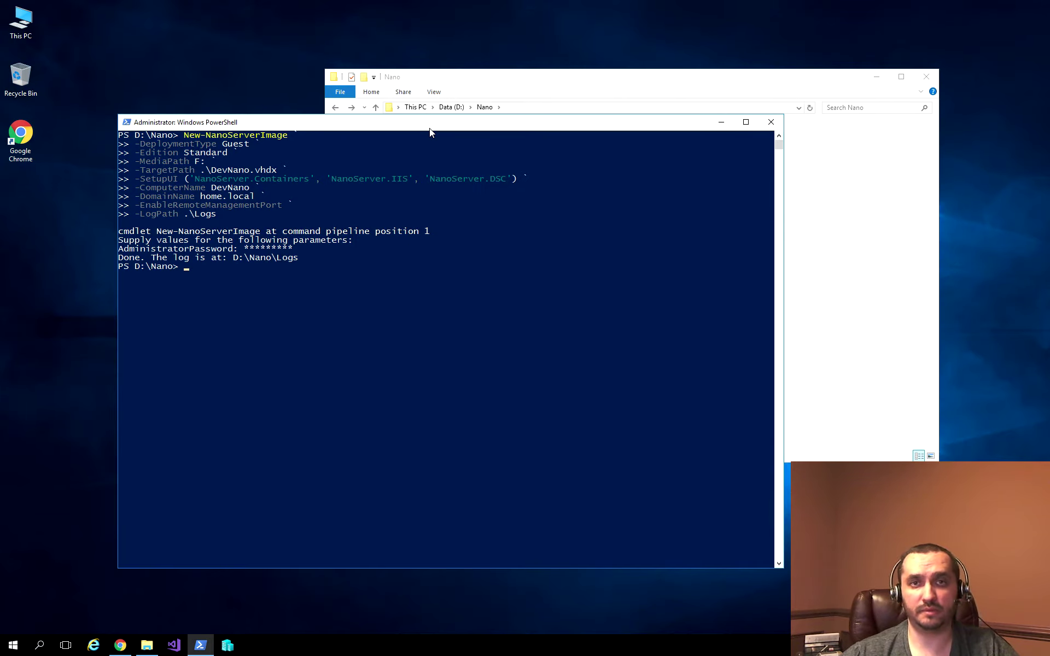
pyautogui.click(893, 241)
pyautogui.click(491, 175)
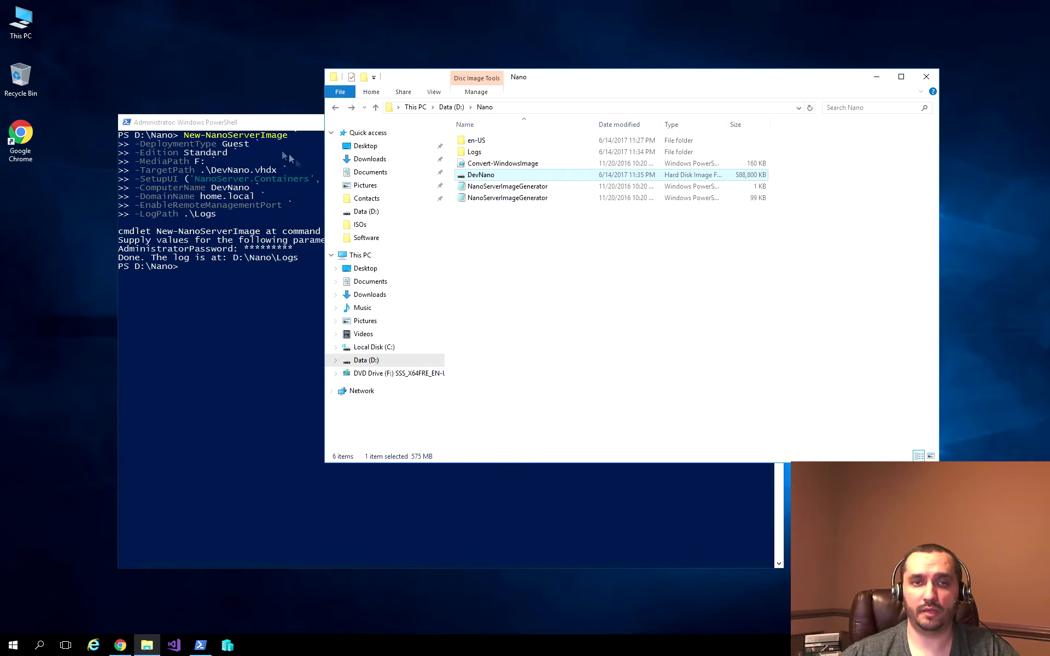
pyautogui.click(273, 125)
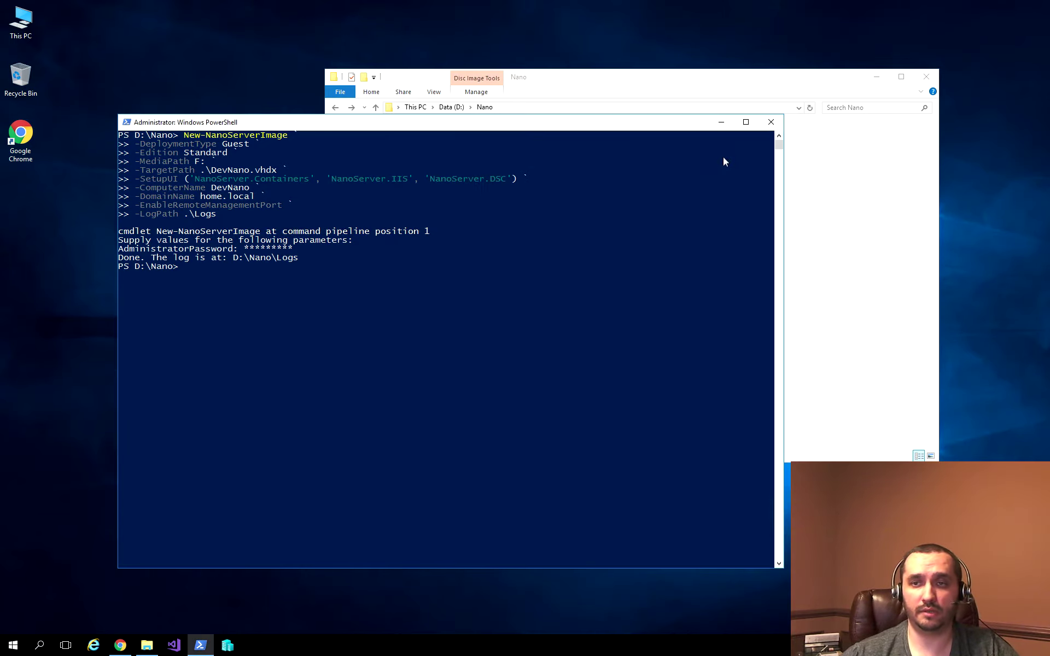
pyautogui.click(722, 124)
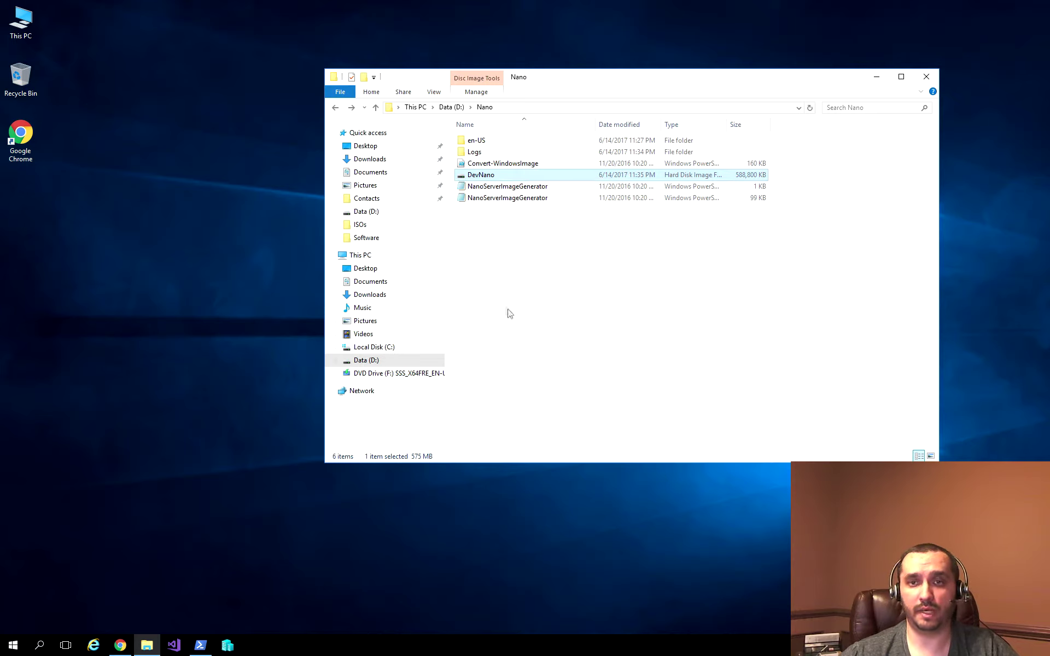
pyautogui.click(574, 186)
pyautogui.click(564, 175)
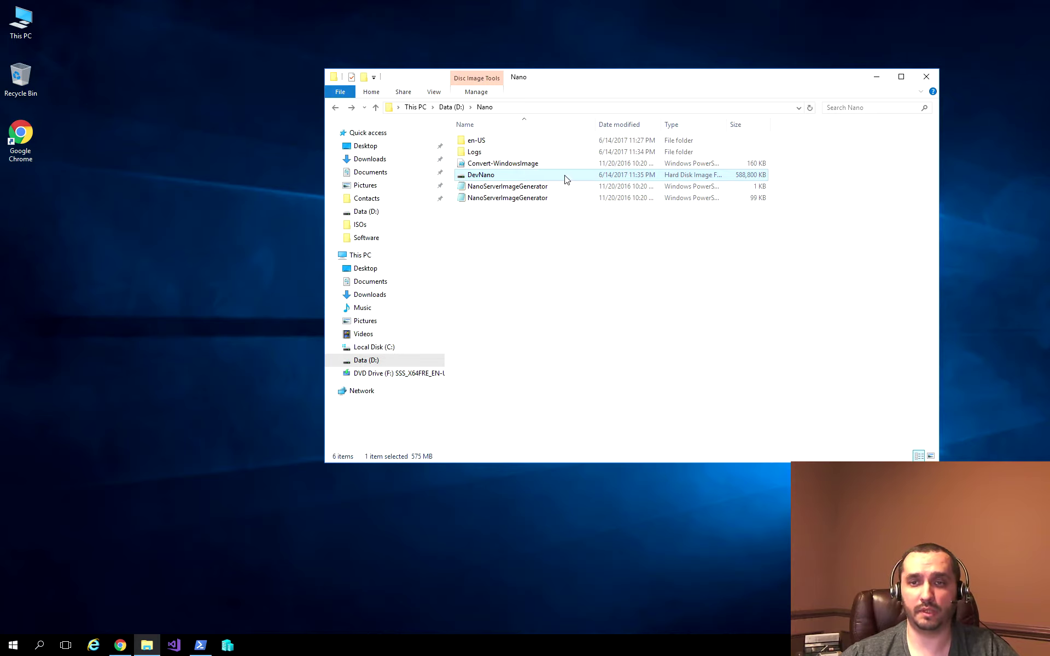
# Step: Open the \\hyper2\c$ share, signing in with the administrator credentials
pyautogui.press('super+r')
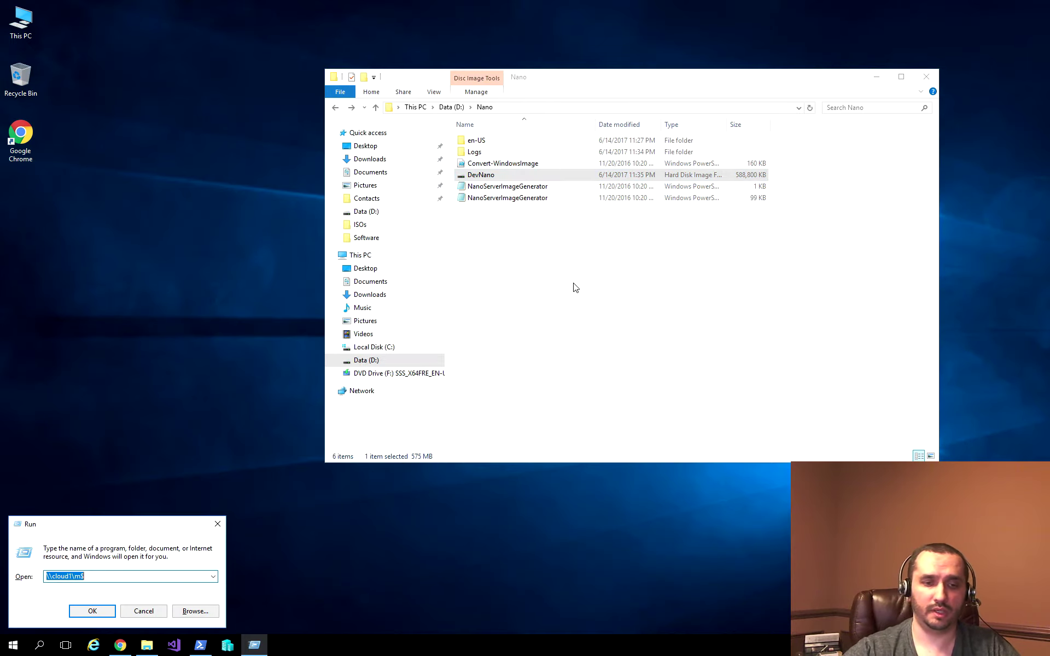
pyautogui.write('\\\\hyuper')
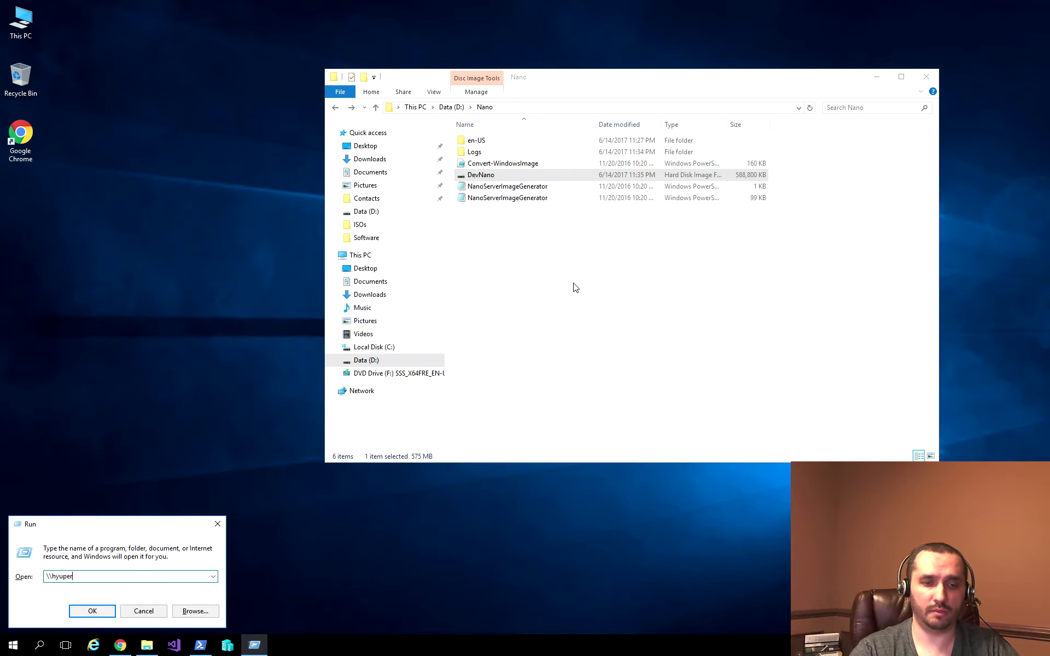
pyautogui.press('BackSpace')
pyautogui.press('BackSpace')
pyautogui.press('BackSpace')
pyautogui.press('BackSpace')
pyautogui.write('pyer')
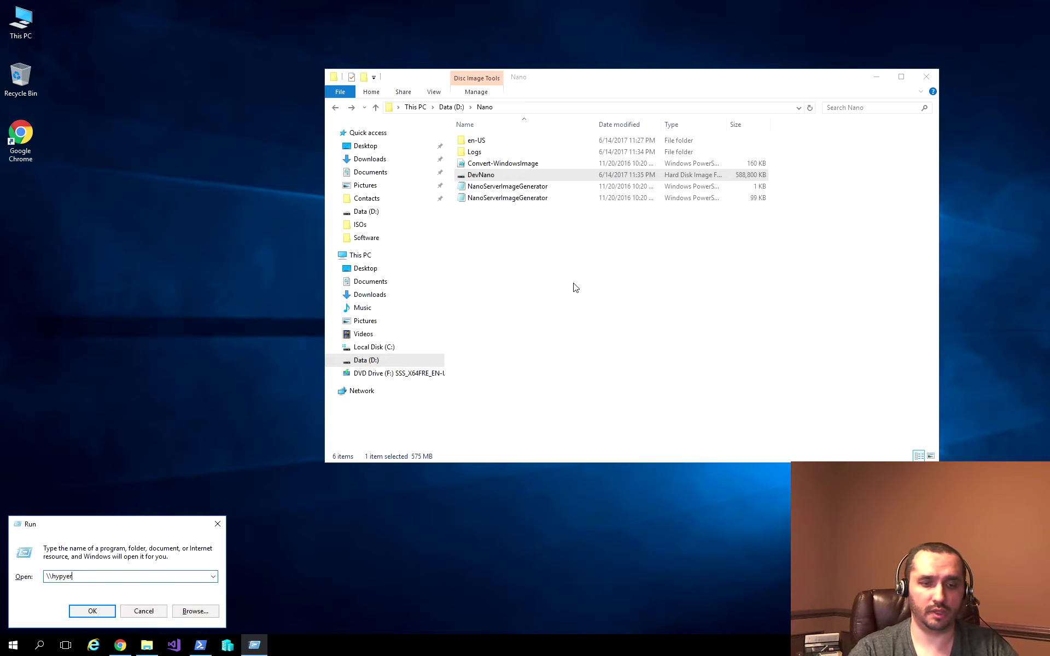
pyautogui.press('BackSpace')
pyautogui.press('BackSpace')
pyautogui.press('BackSpace')
pyautogui.write('er2\\')
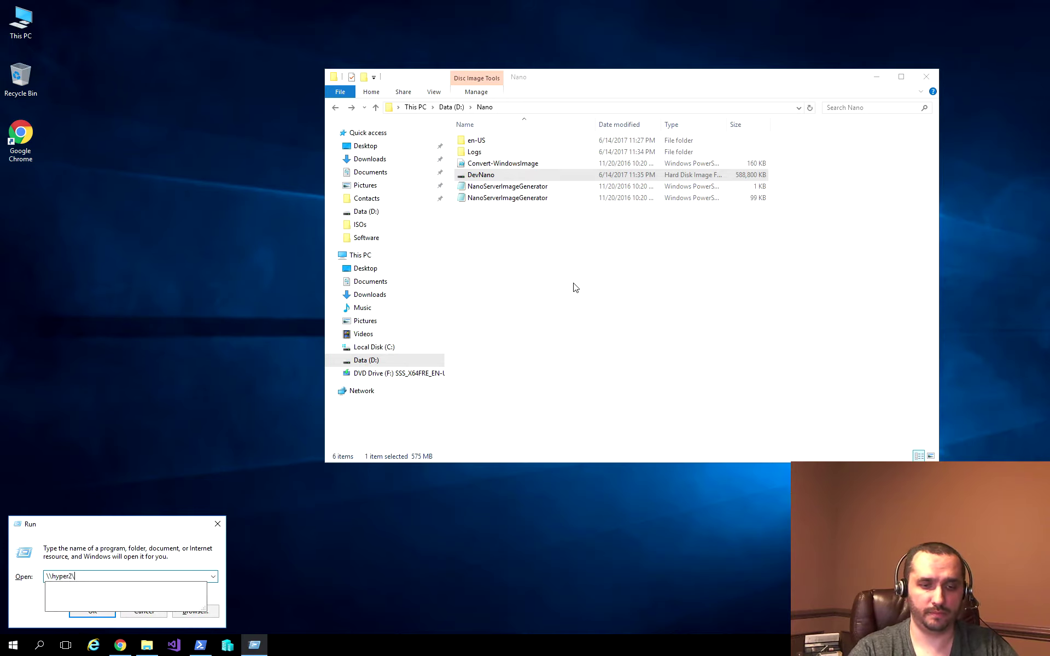
pyautogui.write('c$')
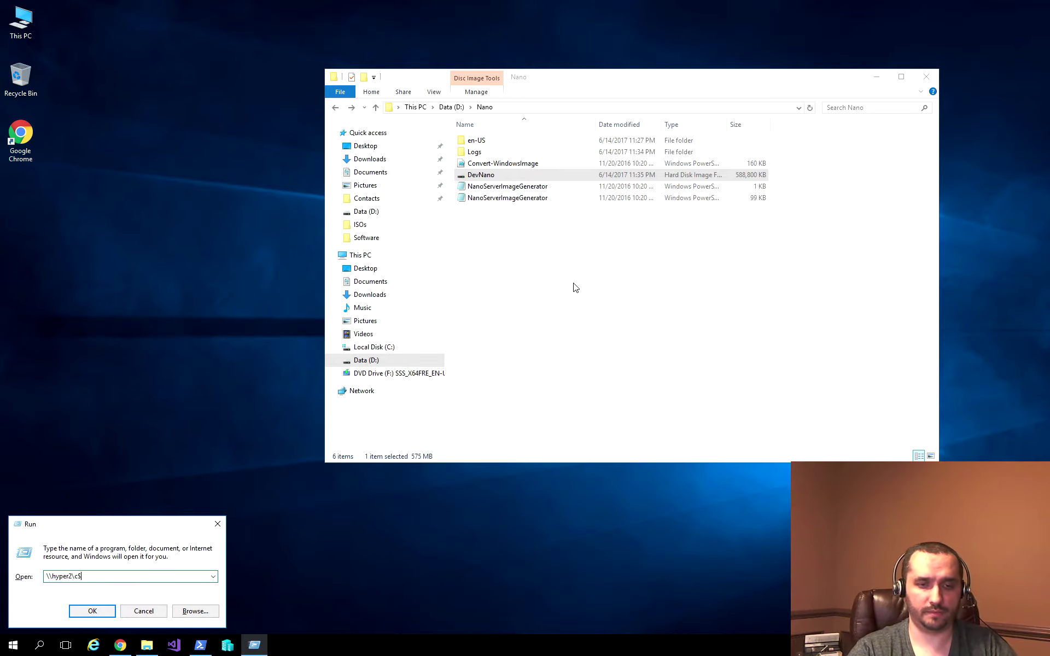
pyautogui.press('Return')
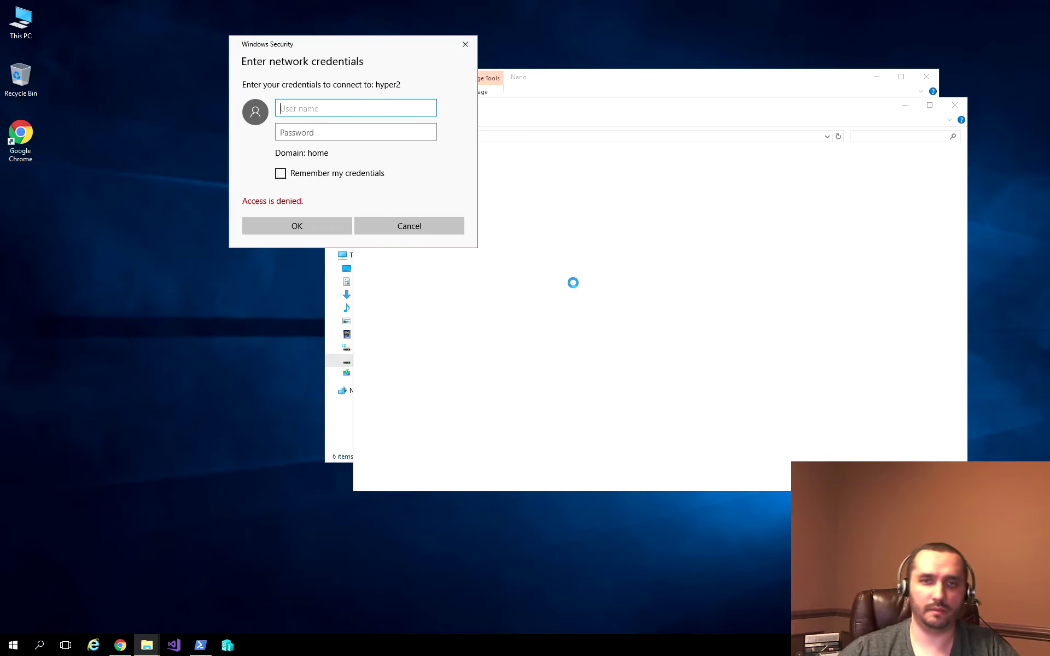
pyautogui.write('A')
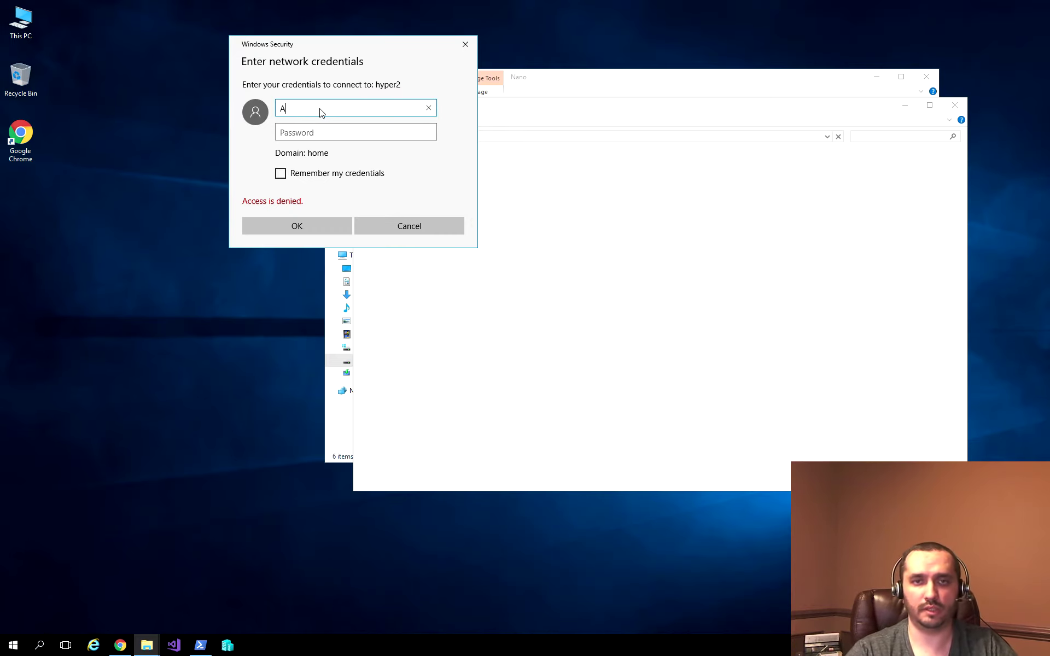
pyautogui.write('dministrator')
pyautogui.press('Tab')
pyautogui.write('Password')
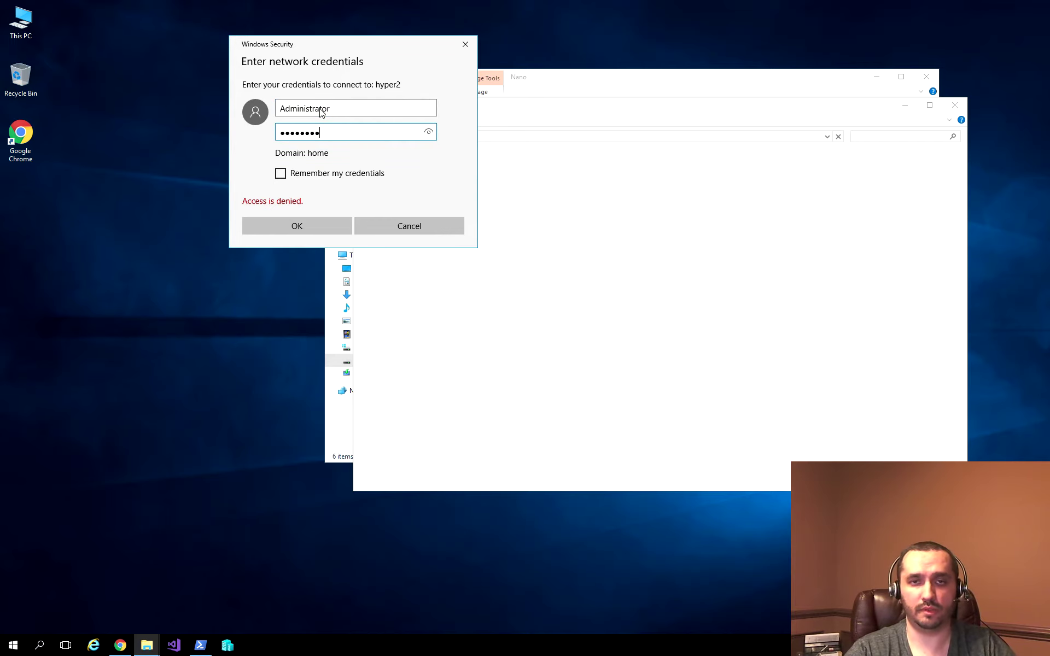
pyautogui.press('Return')
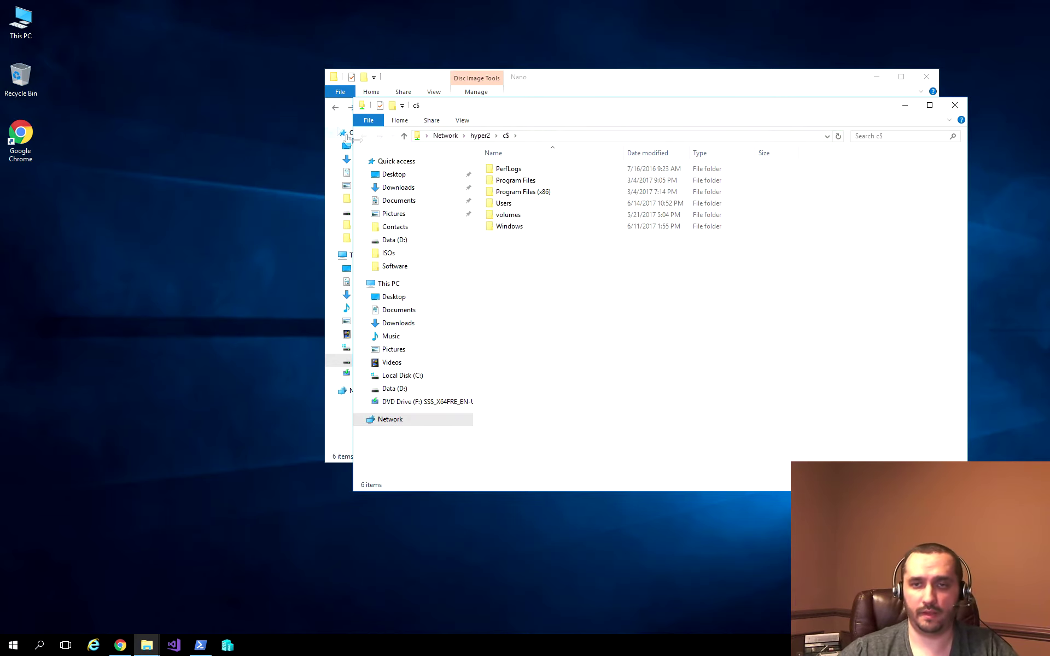
# Step: In volumes\vms\vhds, permanently delete the old DevNano disk and paste the new one
pyautogui.doubleClick(509, 215)
pyautogui.doubleClick(516, 171)
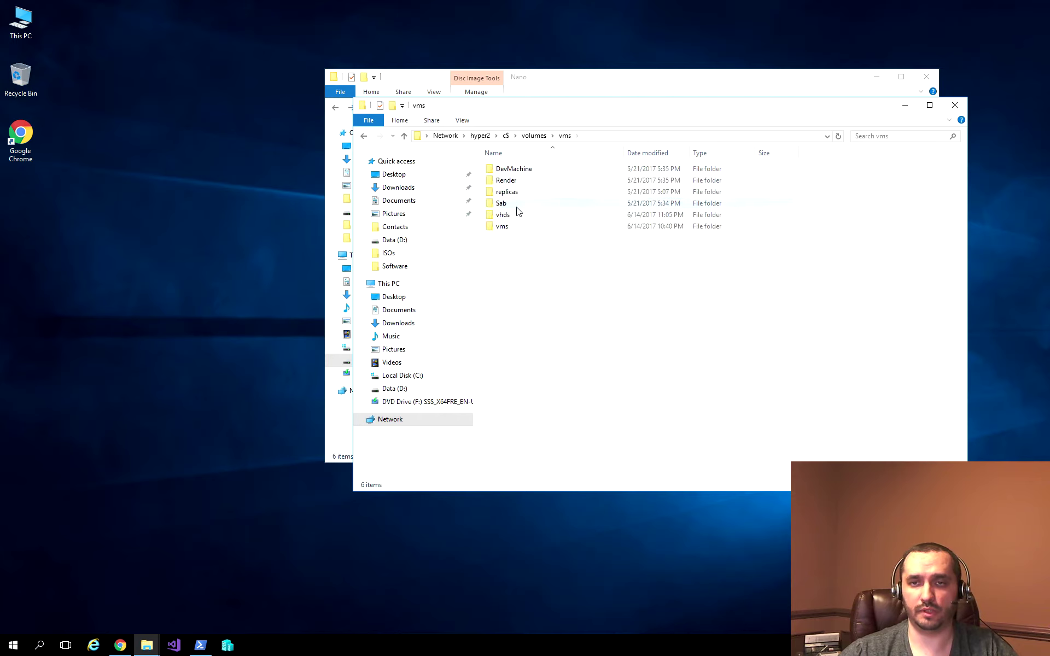
pyautogui.doubleClick(514, 215)
pyautogui.click(510, 171)
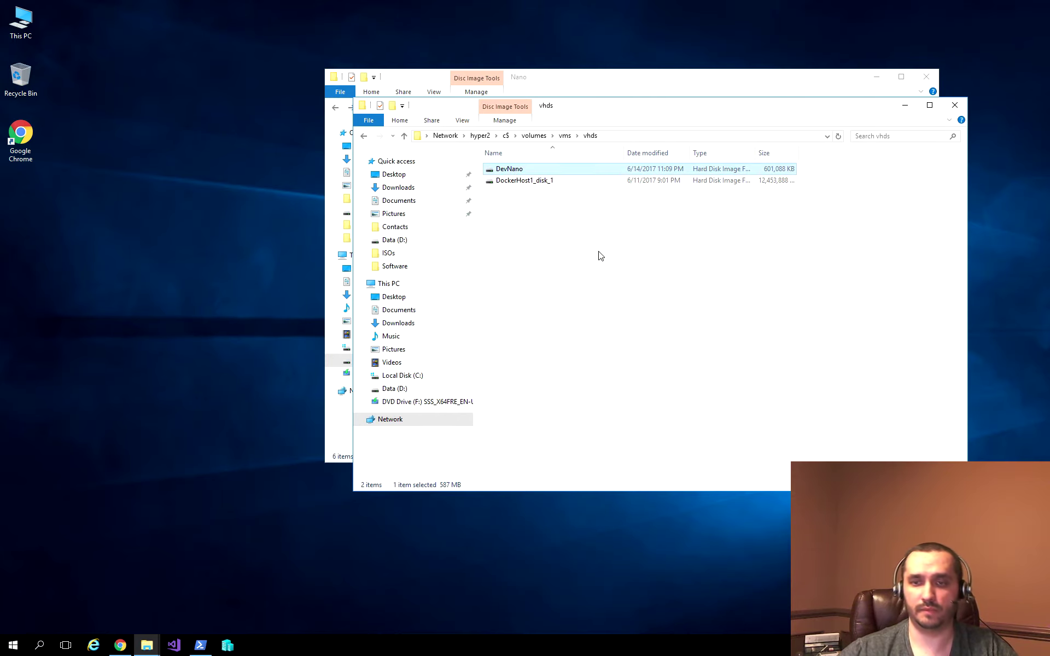
pyautogui.hotkey('shift', 'Delete')
pyautogui.press('Return')
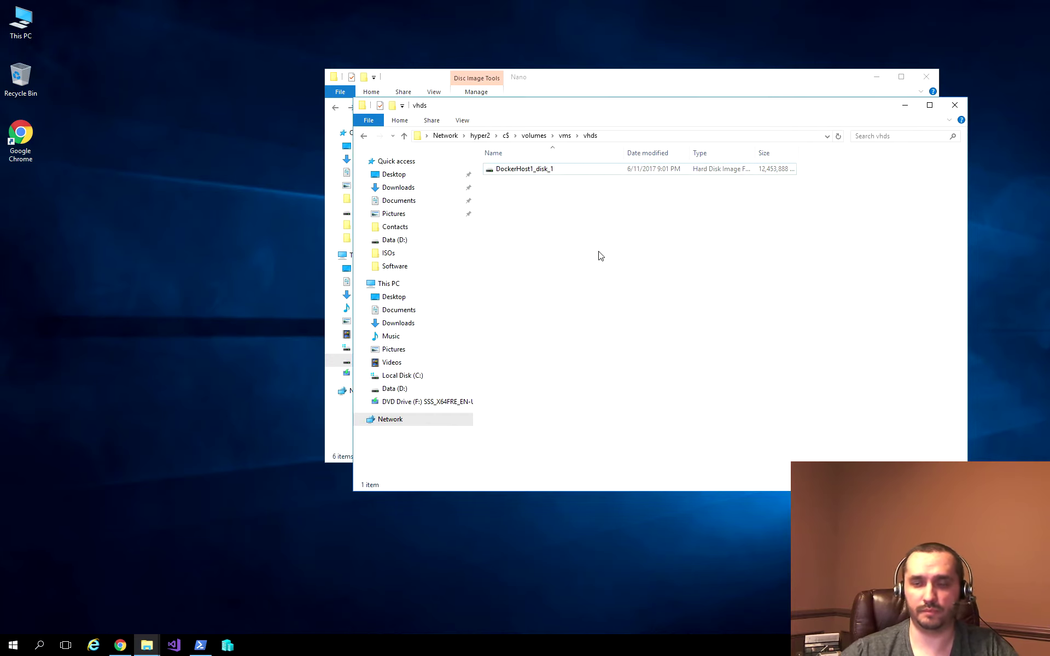
pyautogui.hotkey('ctrl', 'v')
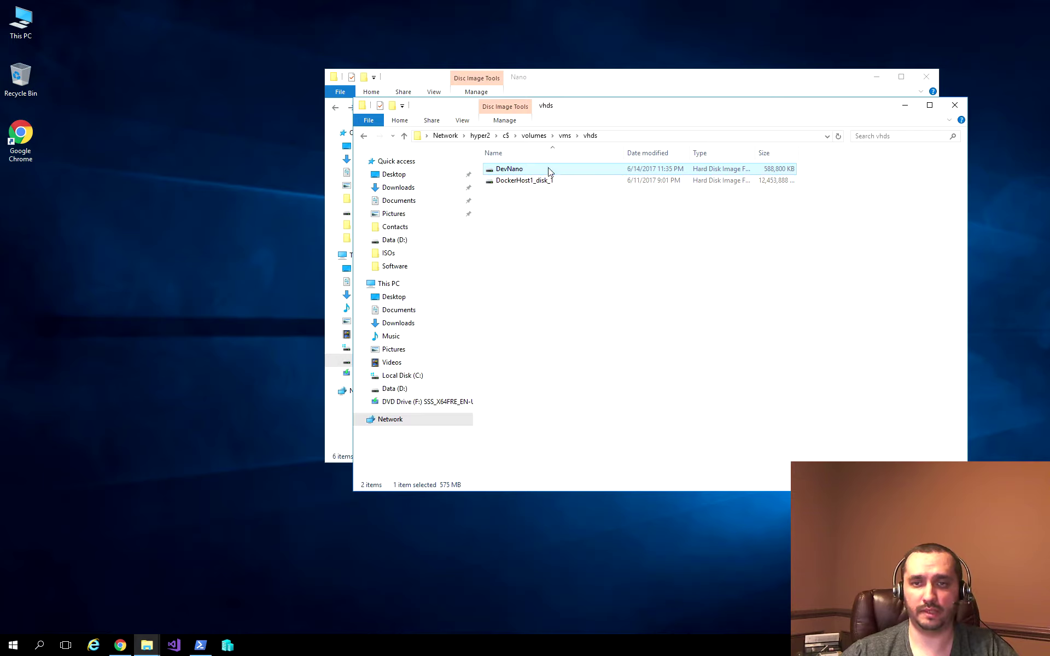
# Step: Launch Hyper-V Manager and begin connecting to the server hyper2
pyautogui.click(228, 646)
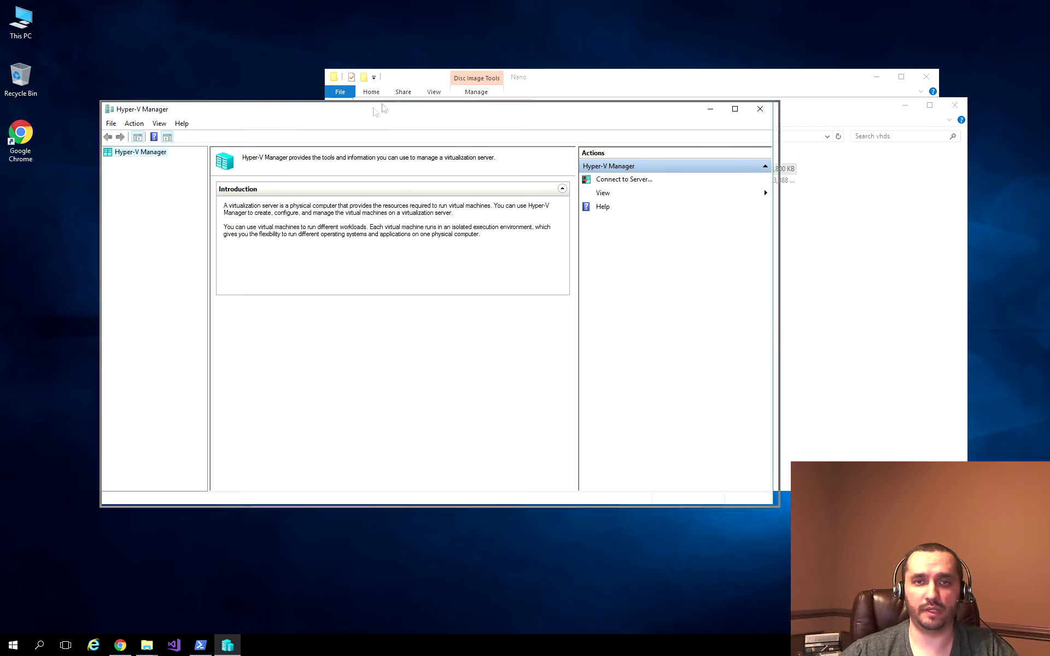
pyautogui.rightClick(247, 109)
pyautogui.click(276, 119)
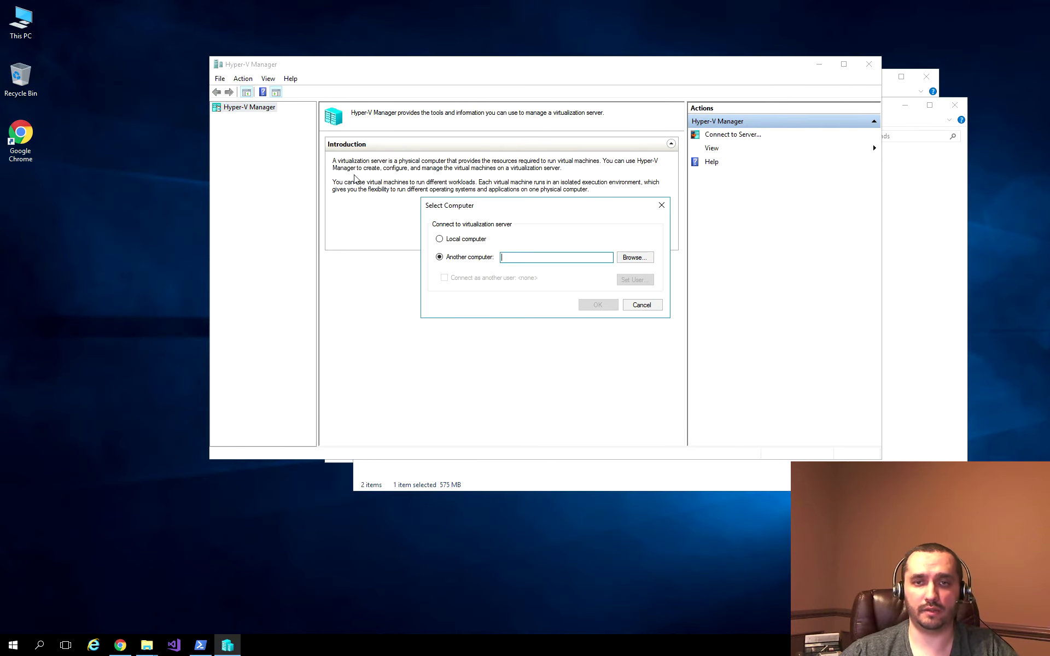
pyautogui.write('hyper2')
pyautogui.press('Return')
# Step: Connect to hyper2 as home\administrator with its password, then select DockerHost1
pyautogui.click(509, 279)
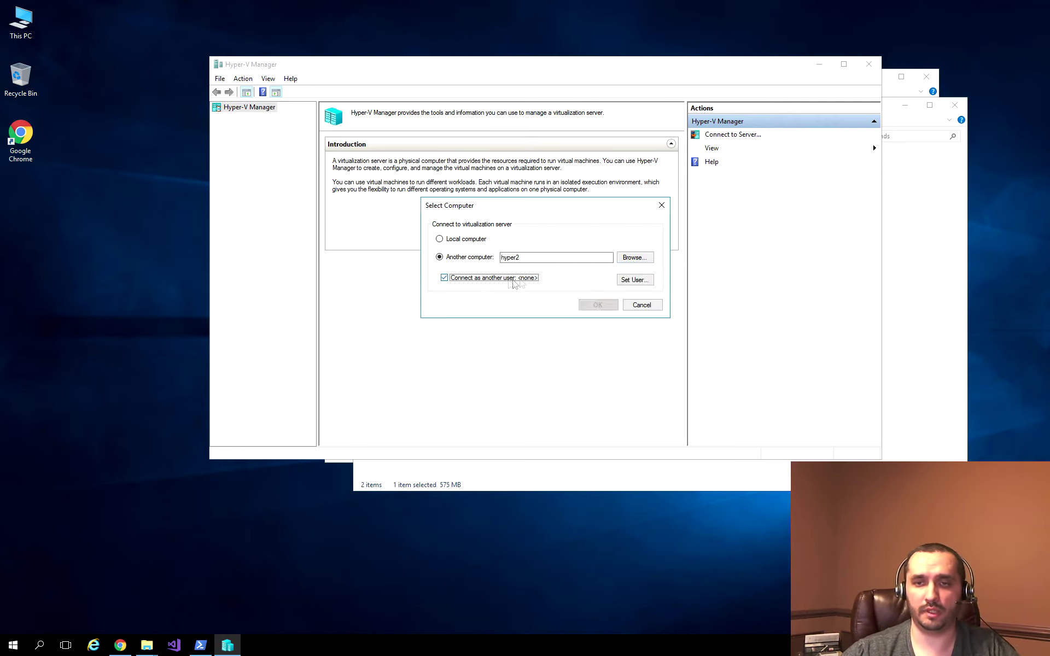
pyautogui.click(633, 279)
pyautogui.write('administr')
pyautogui.press('BackSpace')
pyautogui.press('BackSpace')
pyautogui.press('BackSpace')
pyautogui.press('BackSpace')
pyautogui.press('BackSpace')
pyautogui.press('BackSpace')
pyautogui.press('BackSpace')
pyautogui.press('BackSpace')
pyautogui.write('home\\administrator')
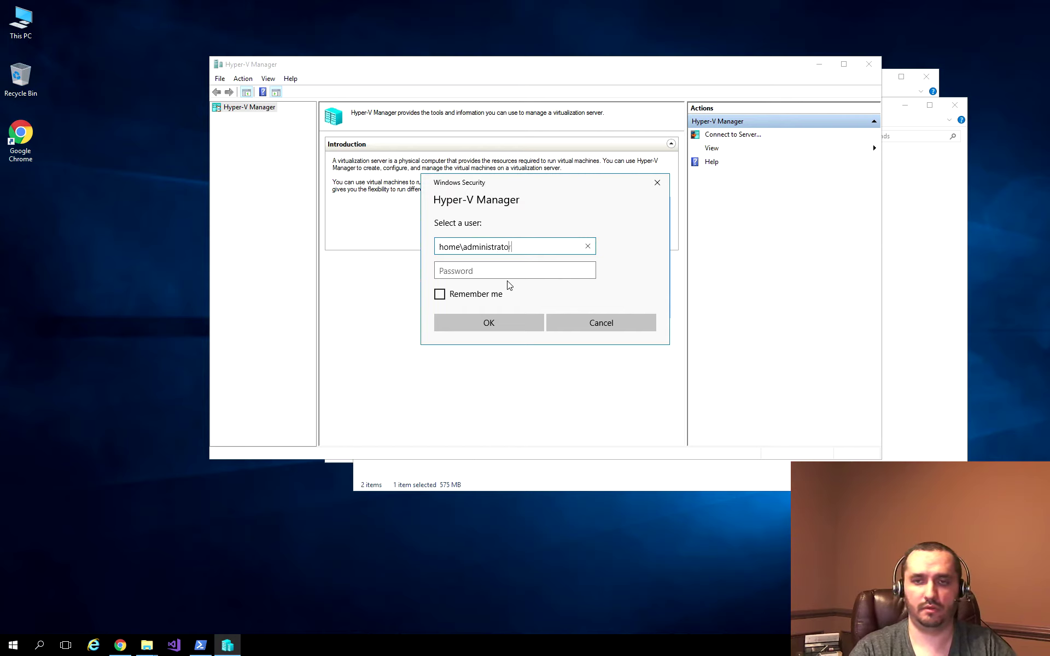
pyautogui.press('Tab')
pyautogui.write('•••••••••')
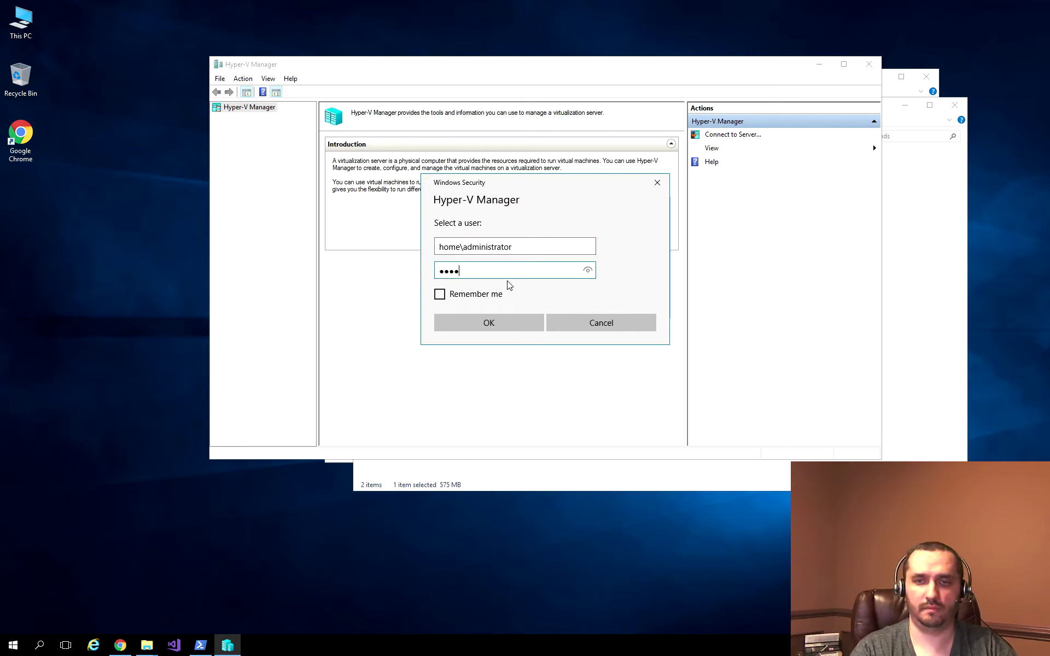
pyautogui.press('Return')
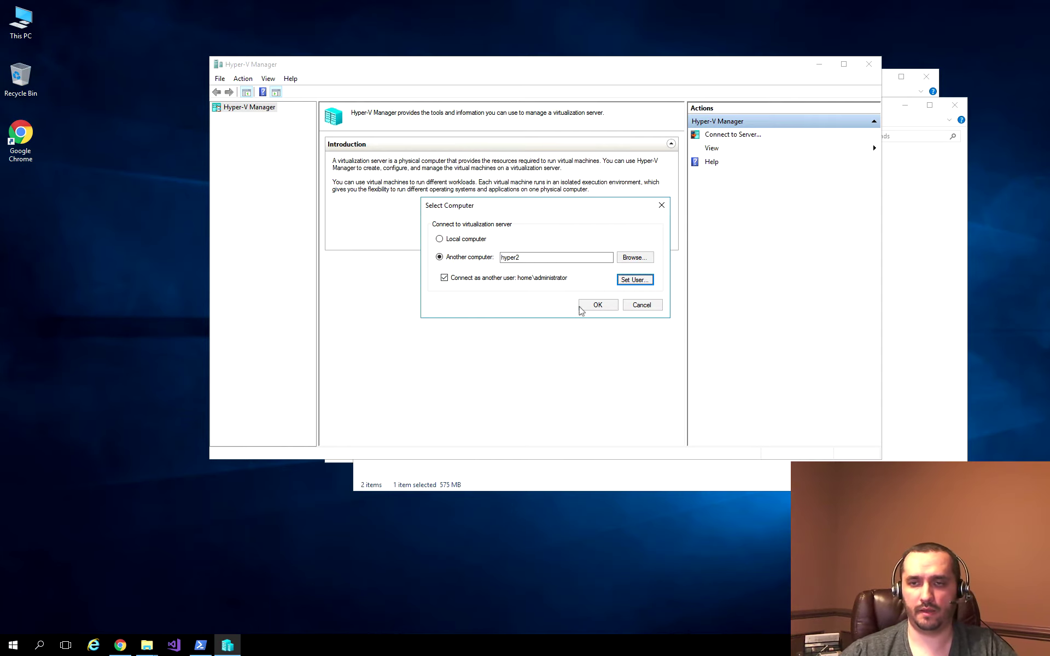
pyautogui.click(581, 305)
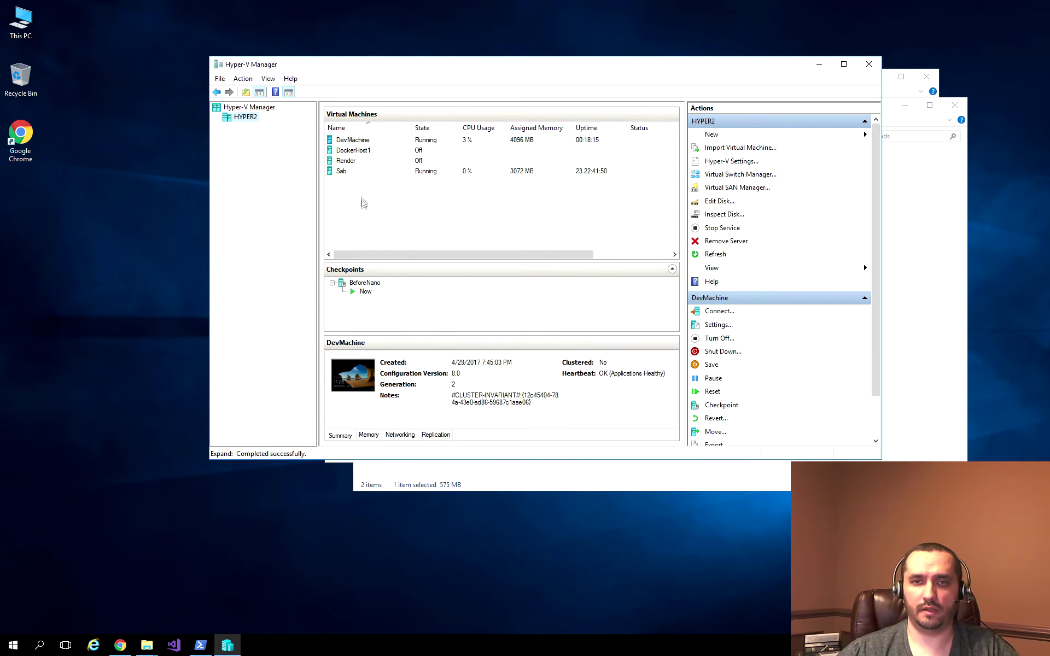
pyautogui.click(362, 152)
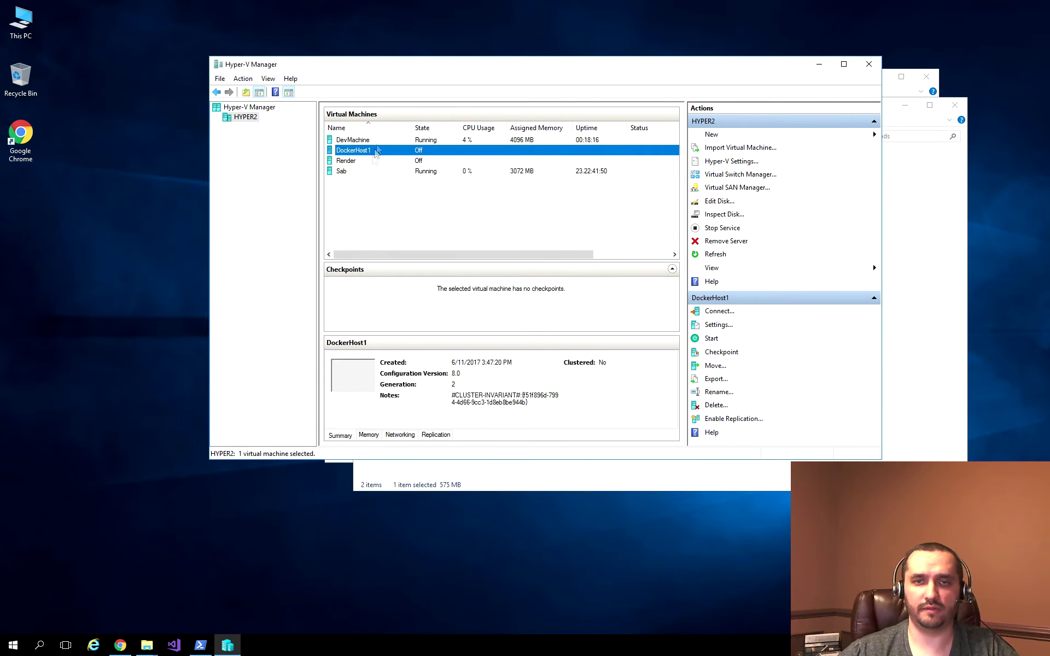
pyautogui.click(712, 134)
# Step: Name the new virtual machine DevNano and make it Generation 2
pyautogui.click(916, 135)
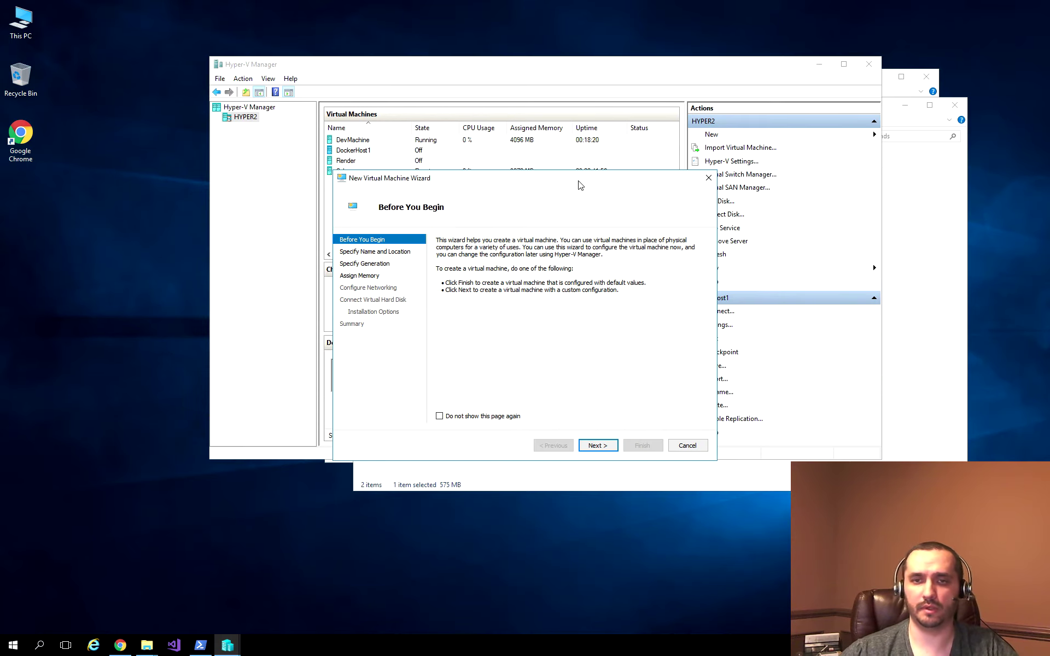
pyautogui.click(477, 417)
pyautogui.click(613, 450)
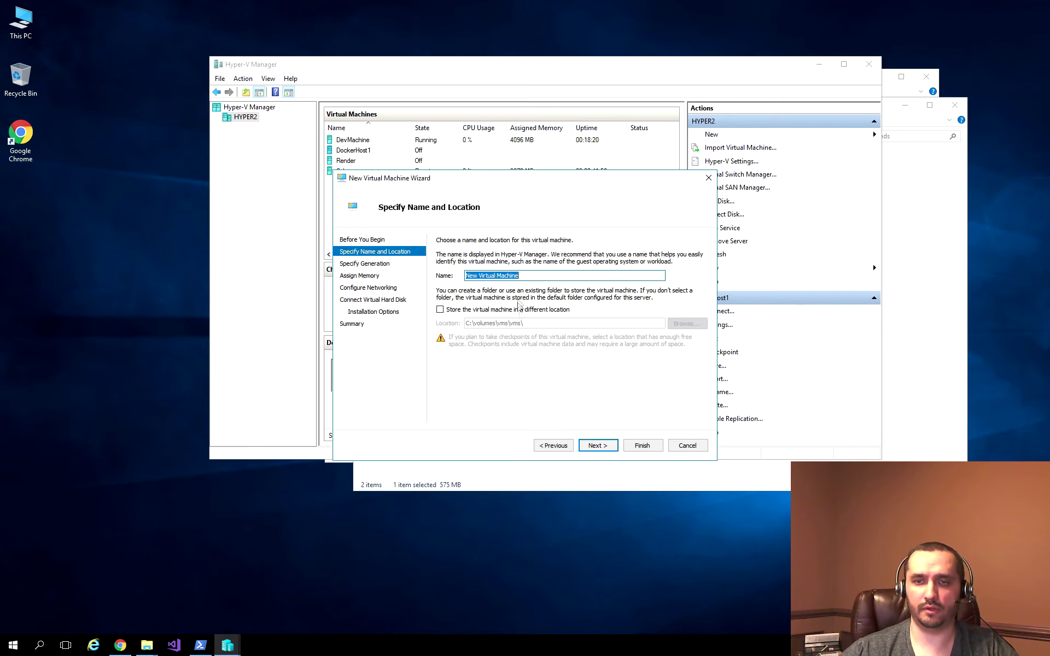
pyautogui.write('DevNano')
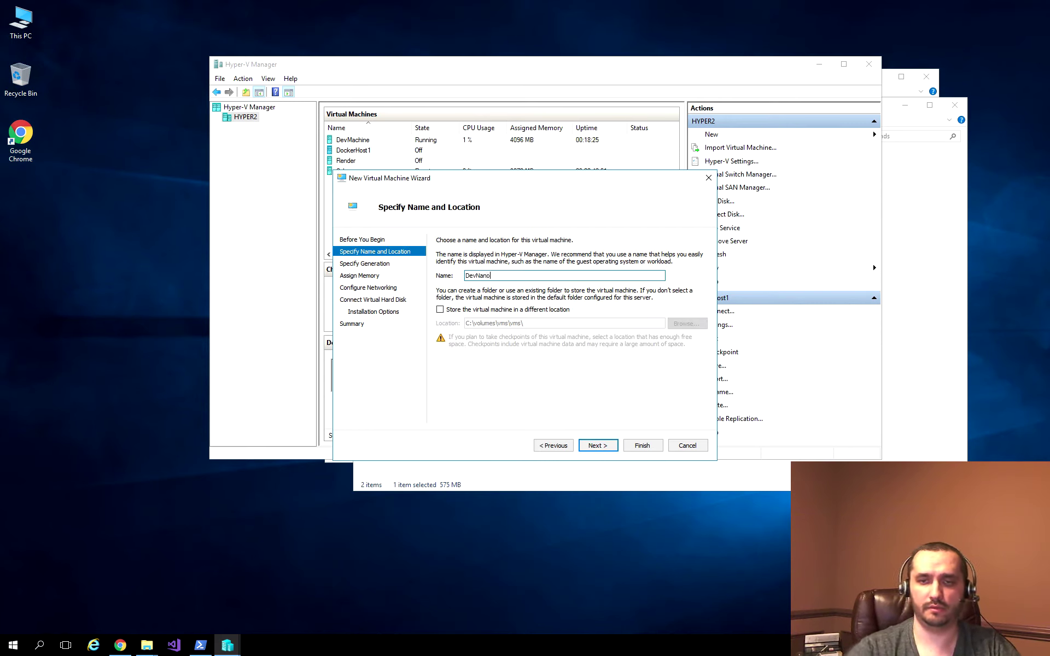
pyautogui.press('Return')
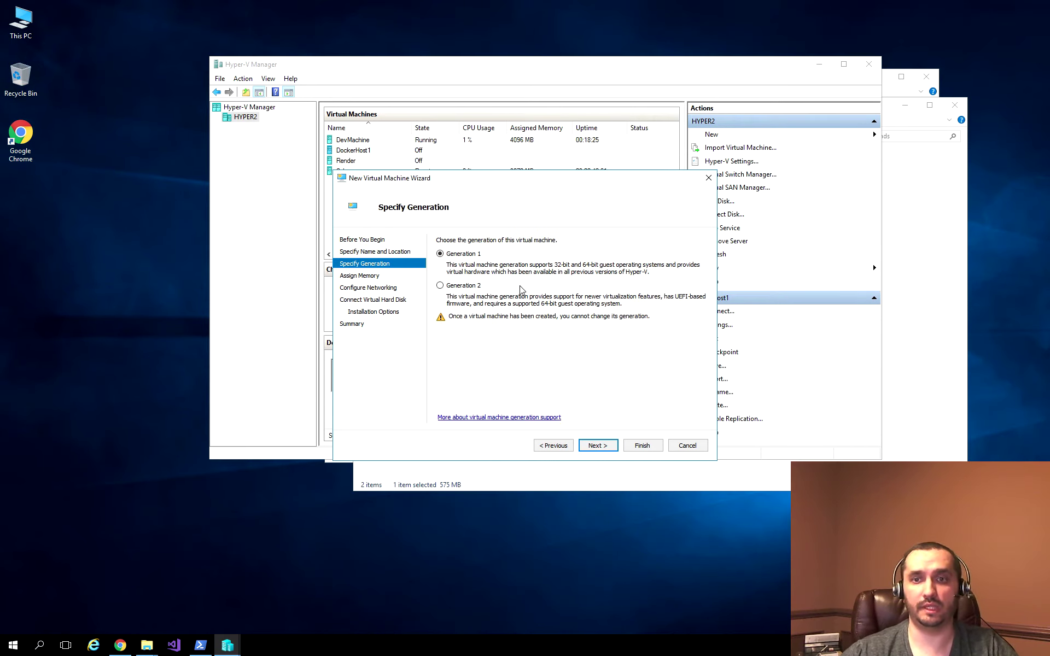
pyautogui.click(461, 286)
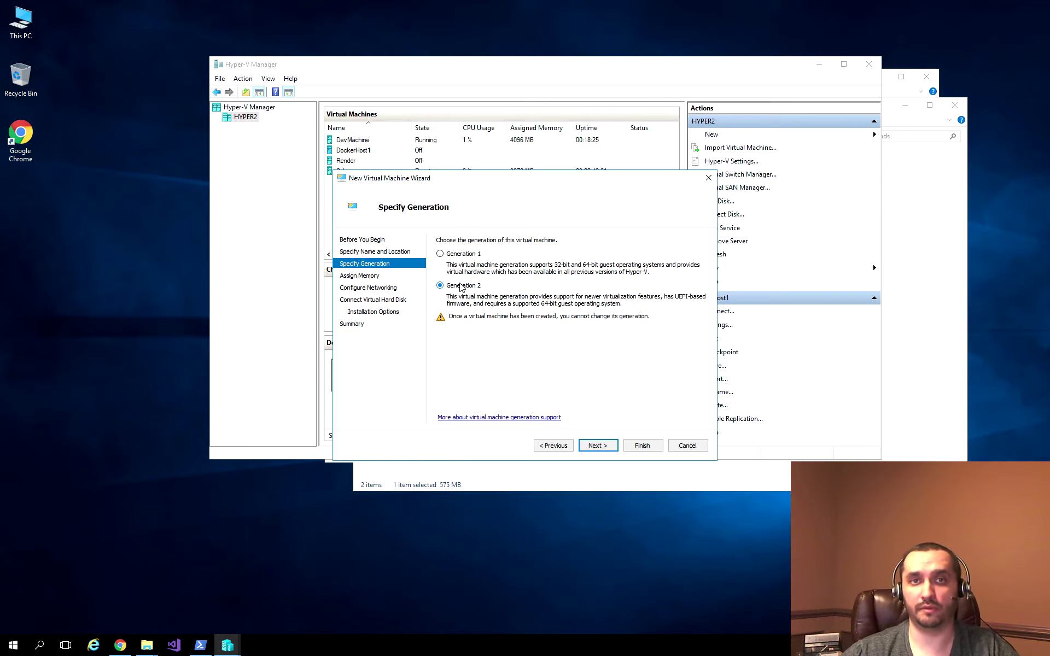
# Step: Keep 1024 MB memory, connect Logical Switch 1, attach a disk later, and finish
pyautogui.click(592, 446)
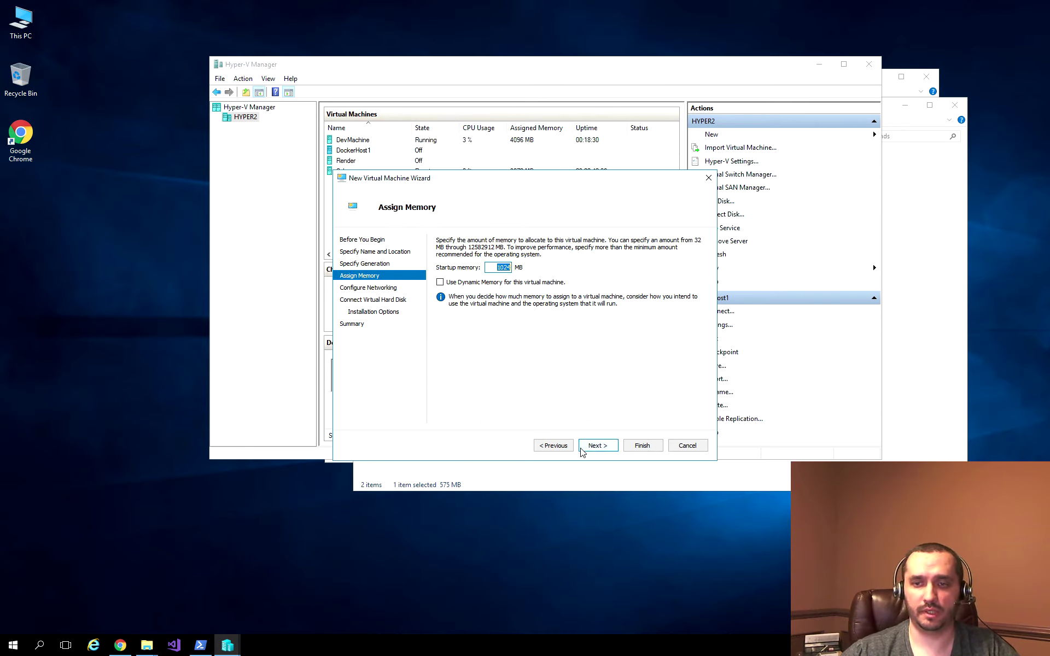
pyautogui.click(598, 445)
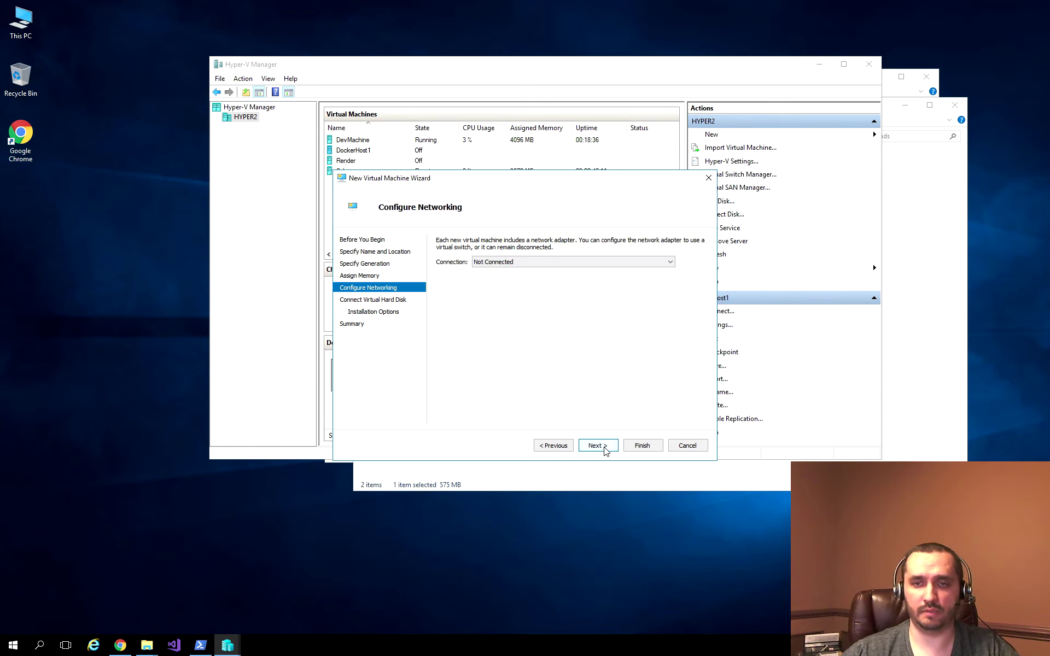
pyautogui.click(550, 262)
pyautogui.click(539, 280)
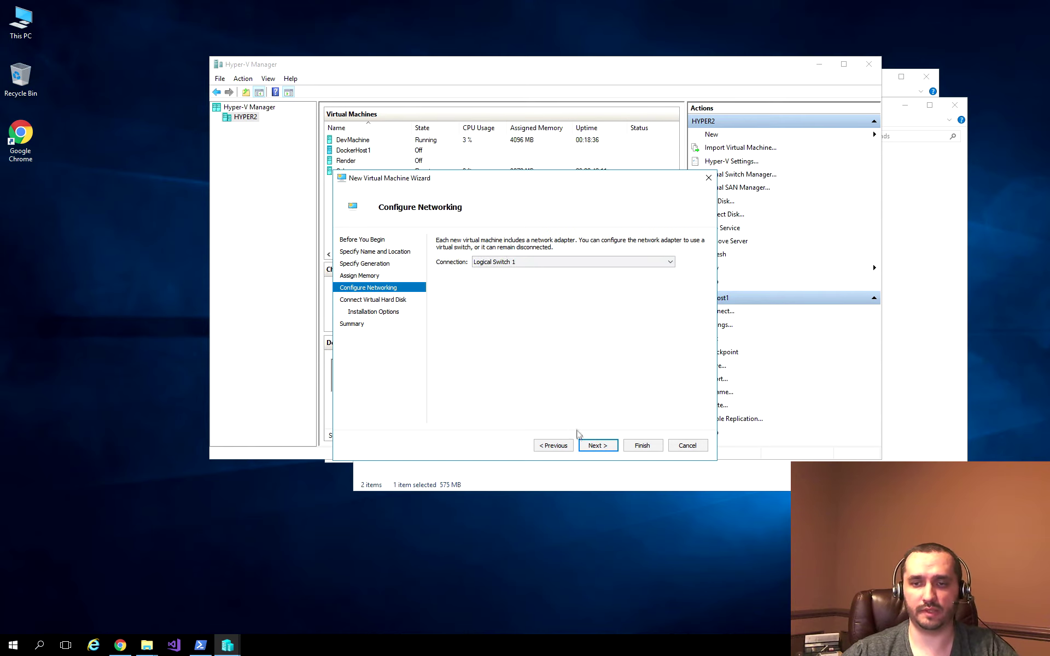
pyautogui.click(597, 446)
pyautogui.click(460, 390)
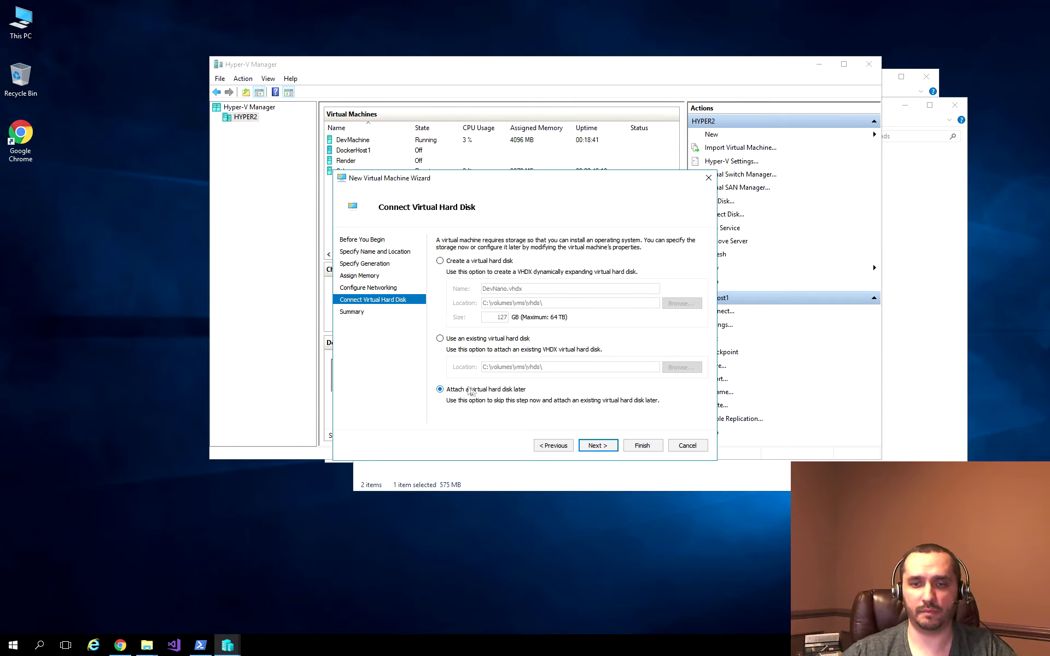
pyautogui.click(603, 448)
pyautogui.click(630, 446)
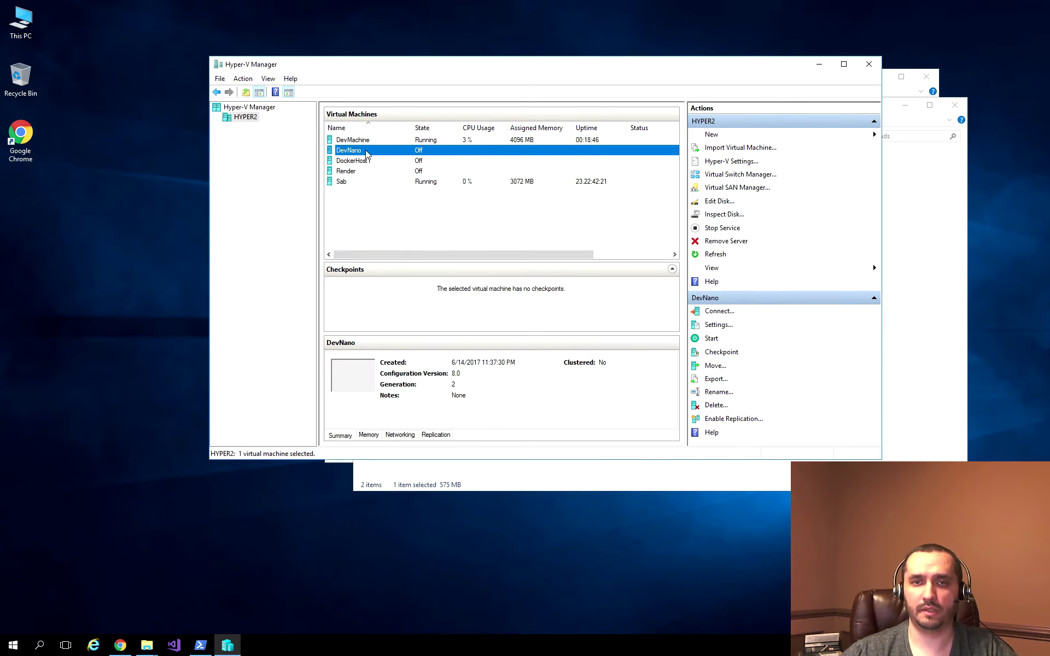
# Step: Attach devnano.vhdx as a hard drive on DevNano's SCSI controller
pyautogui.click(730, 326)
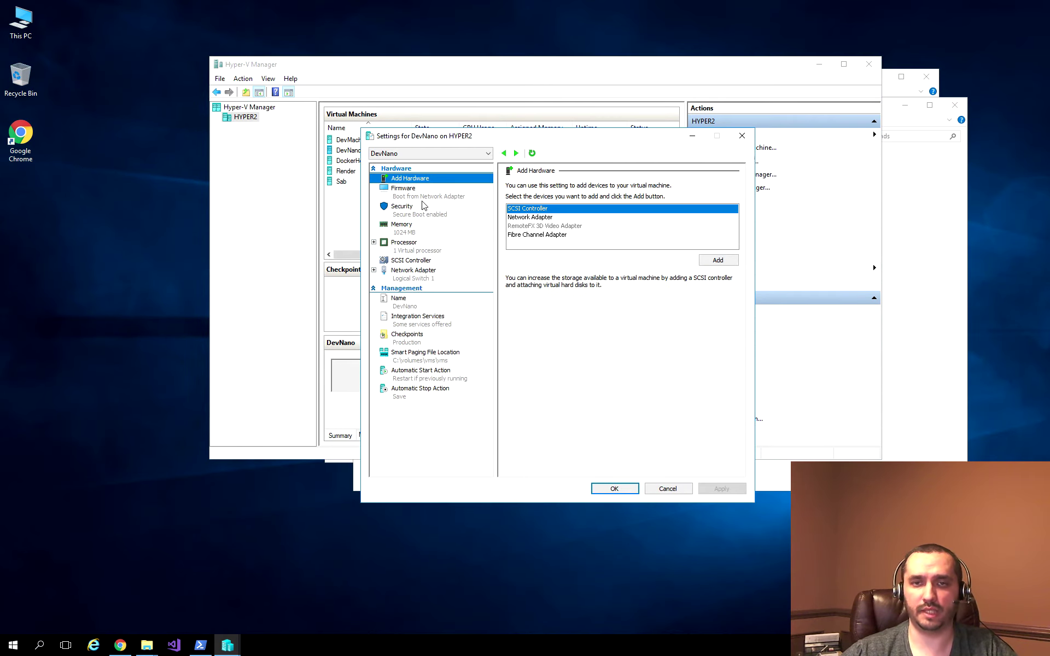
pyautogui.click(411, 261)
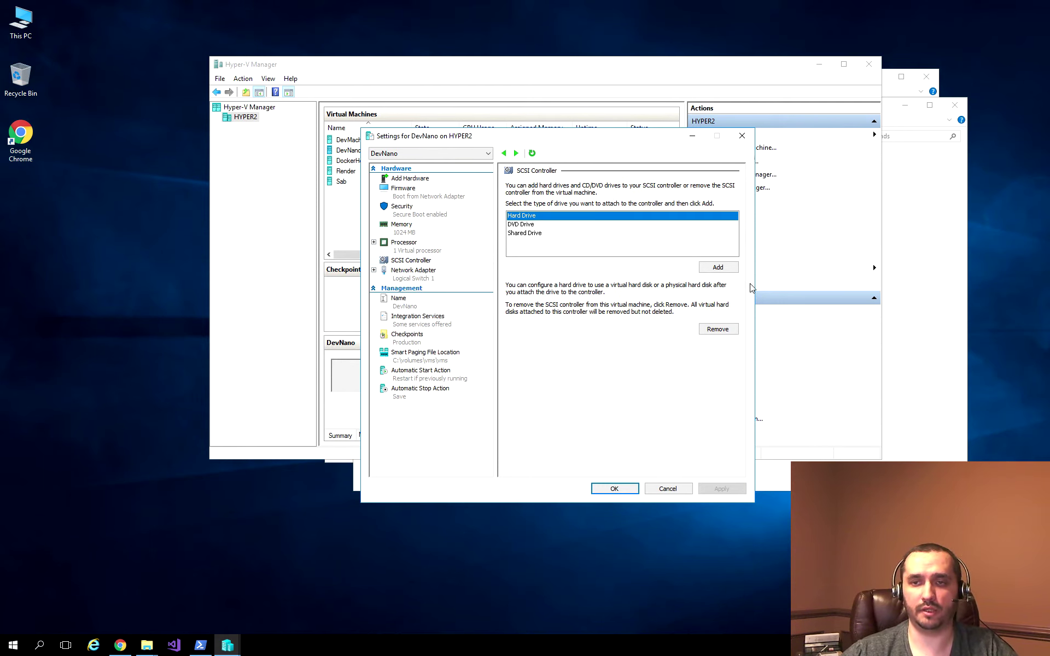
pyautogui.click(728, 268)
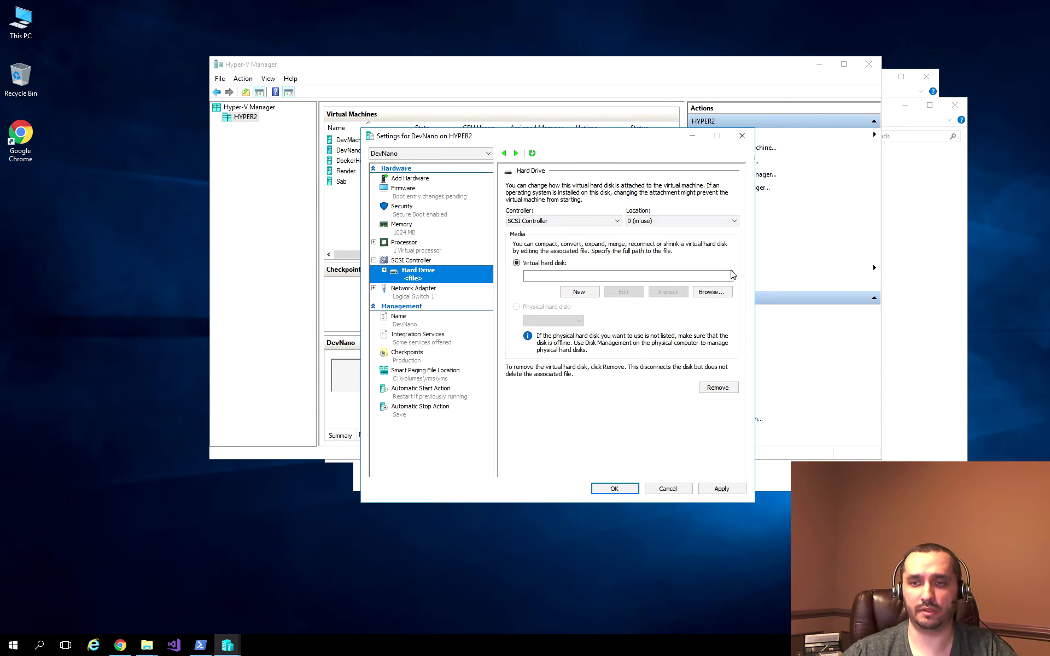
pyautogui.click(712, 291)
pyautogui.click(508, 220)
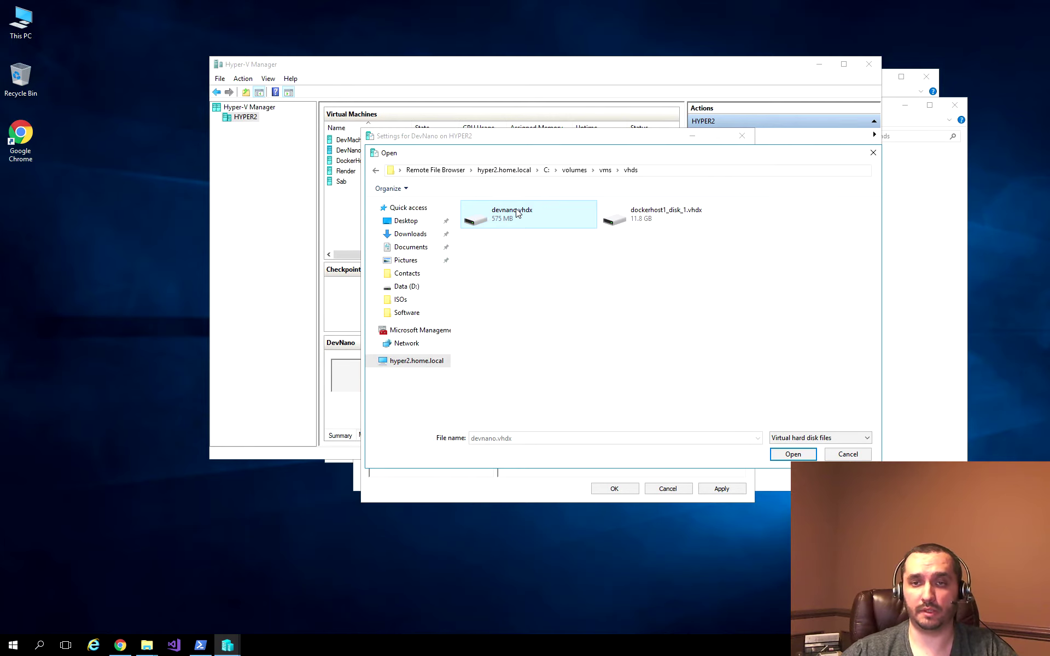
pyautogui.click(790, 454)
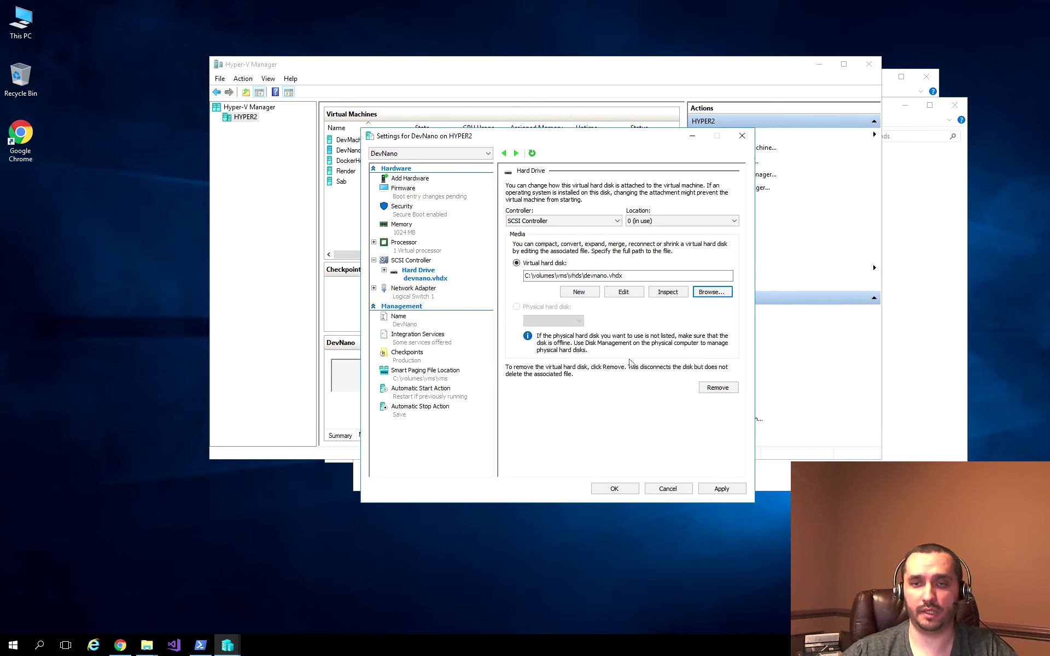
pyautogui.click(721, 488)
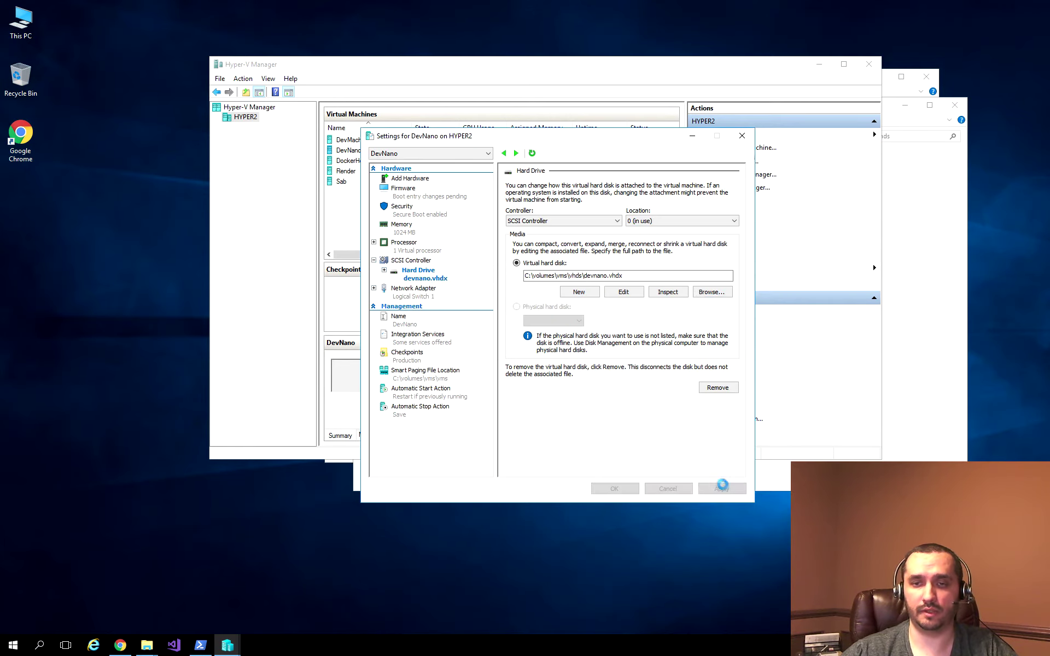
# Step: Enable Guest services and set the automatic stop action to shut down the guest
pyautogui.click(426, 337)
pyautogui.click(537, 278)
pyautogui.click(537, 278)
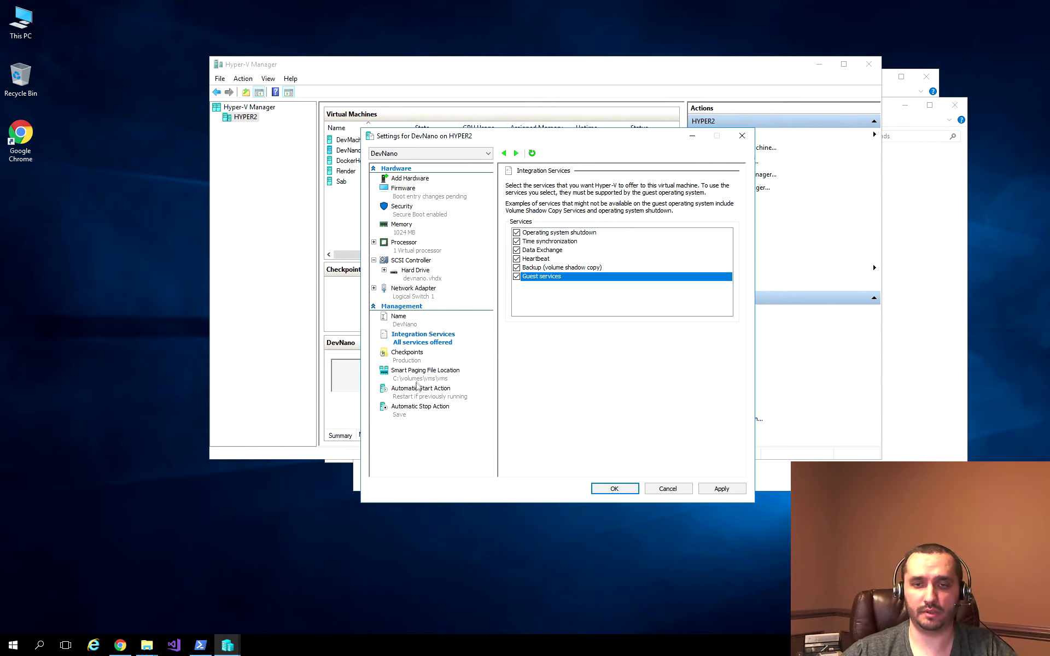
pyautogui.click(410, 412)
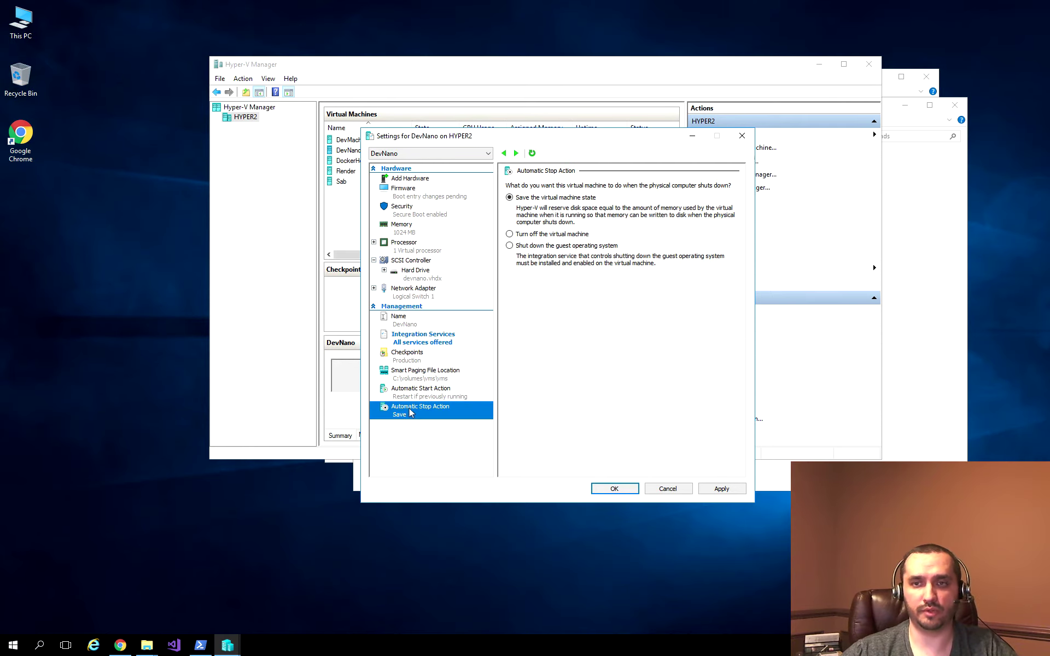
pyautogui.click(553, 247)
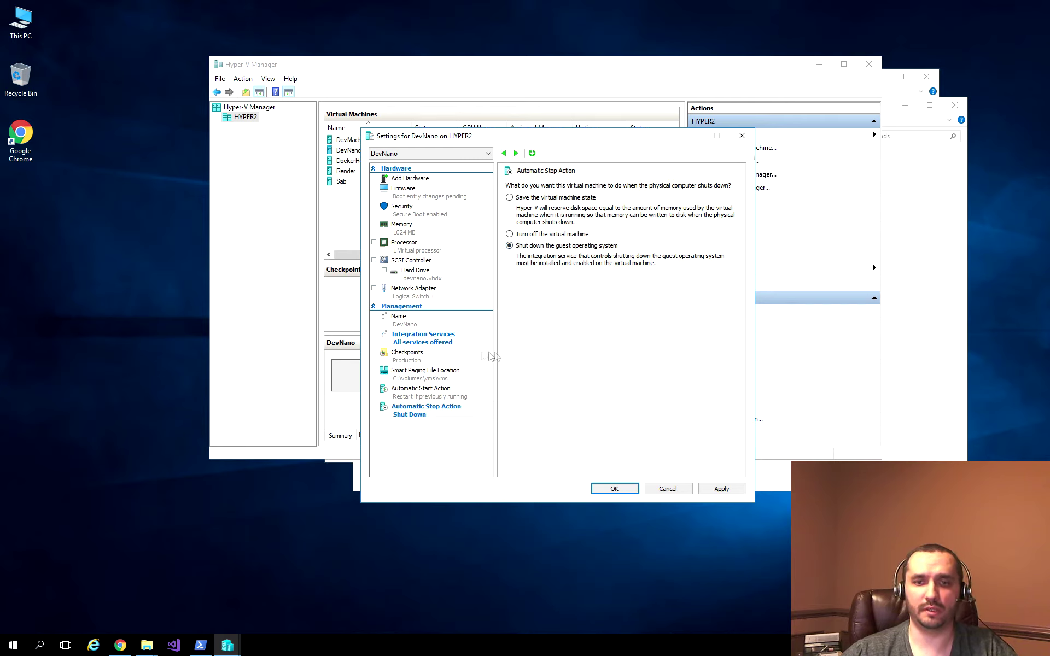
pyautogui.click(417, 394)
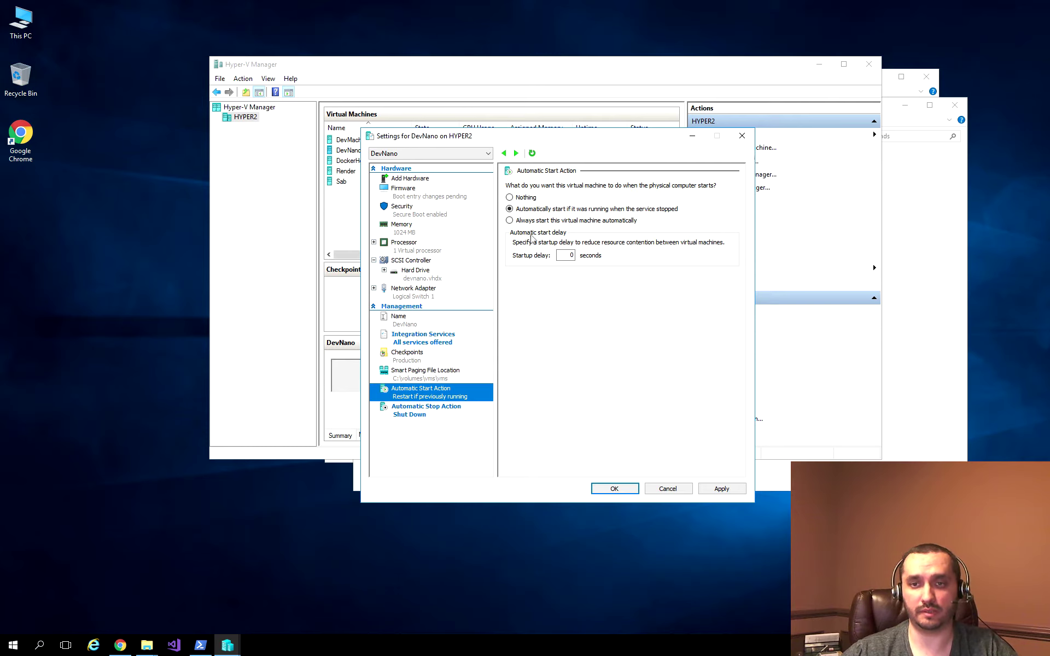
pyautogui.click(722, 488)
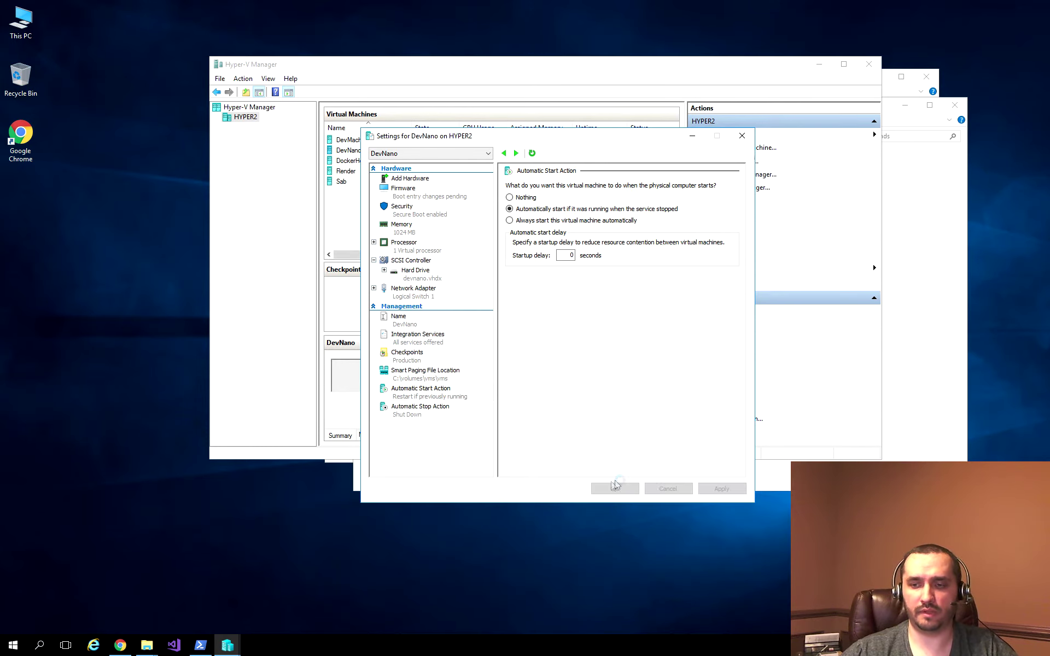
pyautogui.click(614, 488)
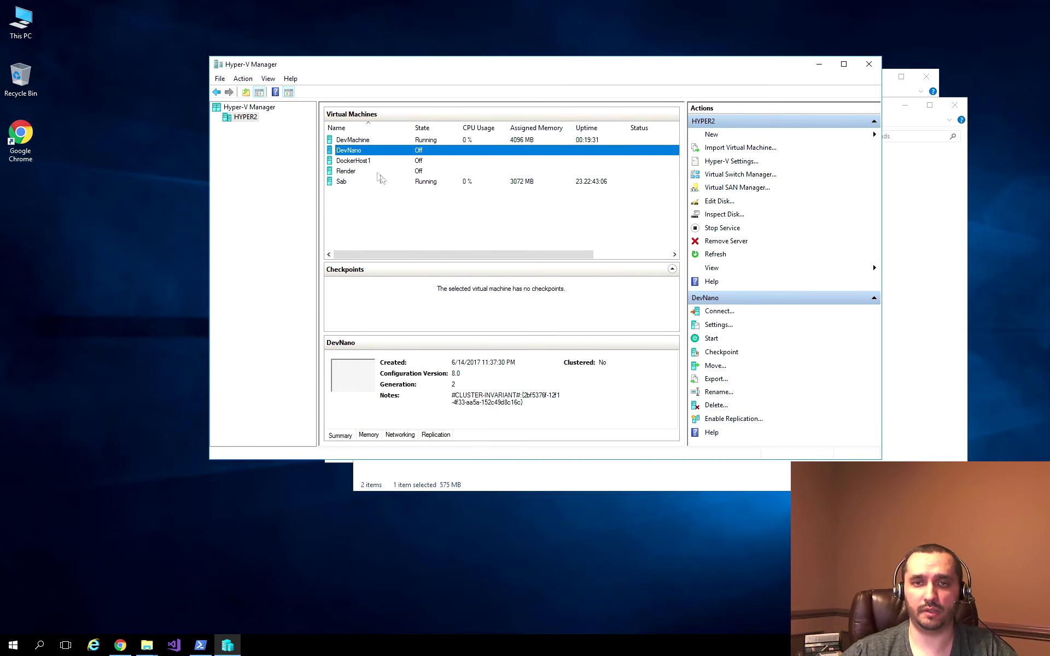
# Step: Move Hard Drive to the top of DevNano's firmware boot order and save
pyautogui.rightClick(366, 155)
pyautogui.click(384, 170)
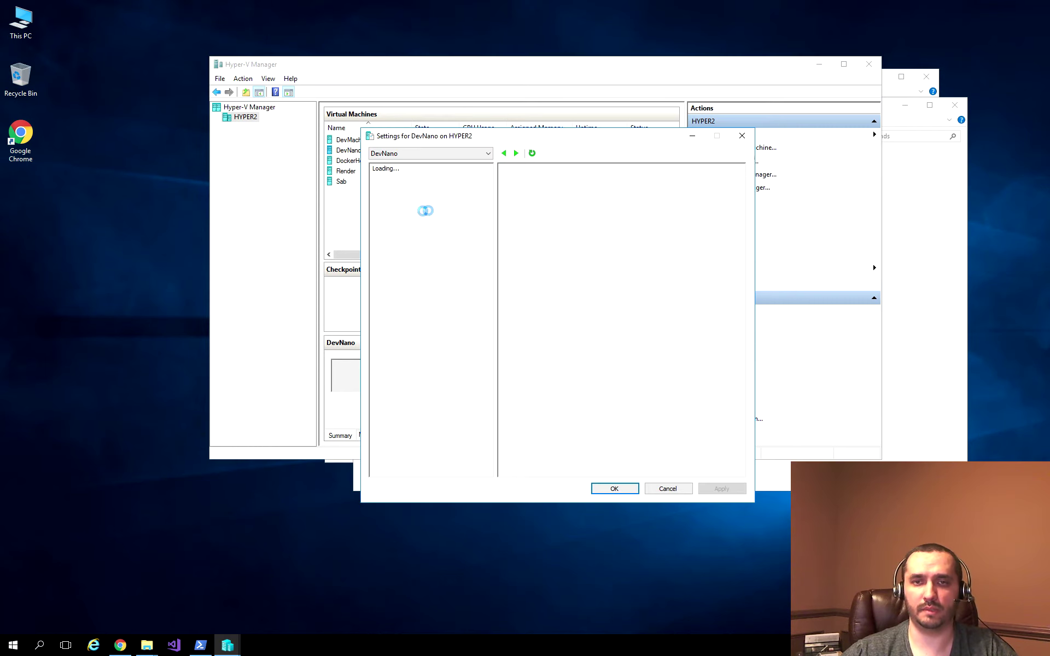
pyautogui.click(414, 197)
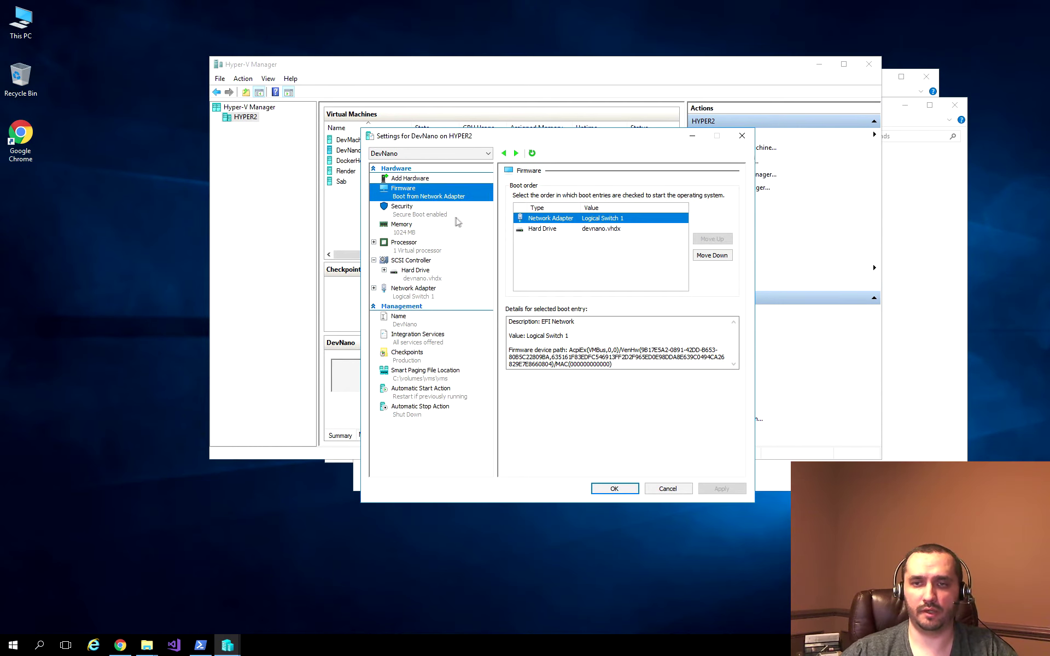
pyautogui.click(580, 230)
pyautogui.click(712, 239)
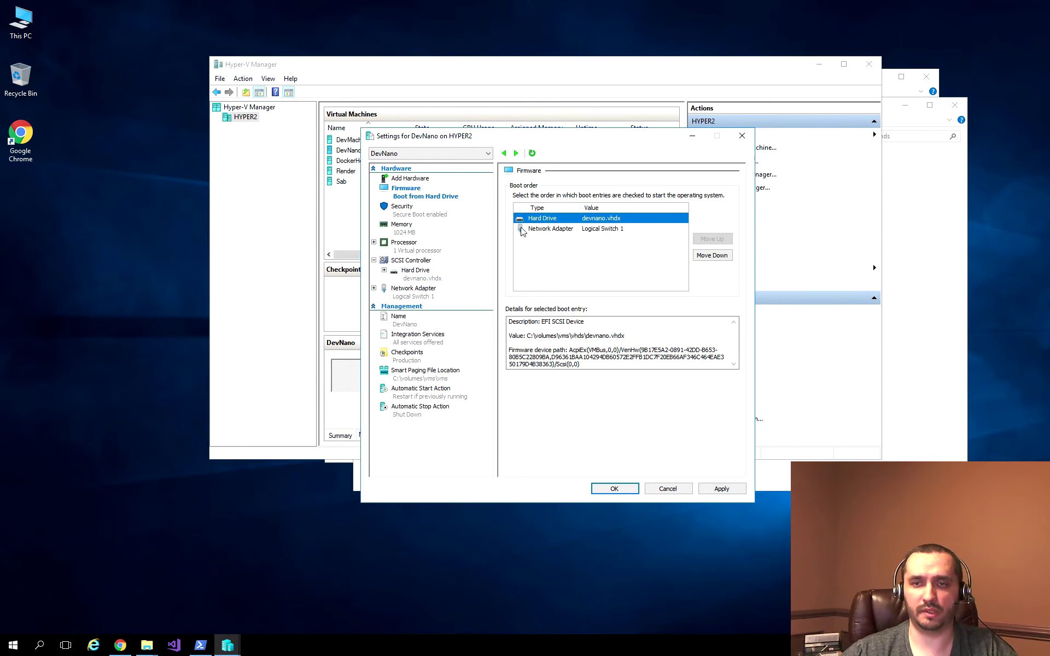
pyautogui.click(721, 489)
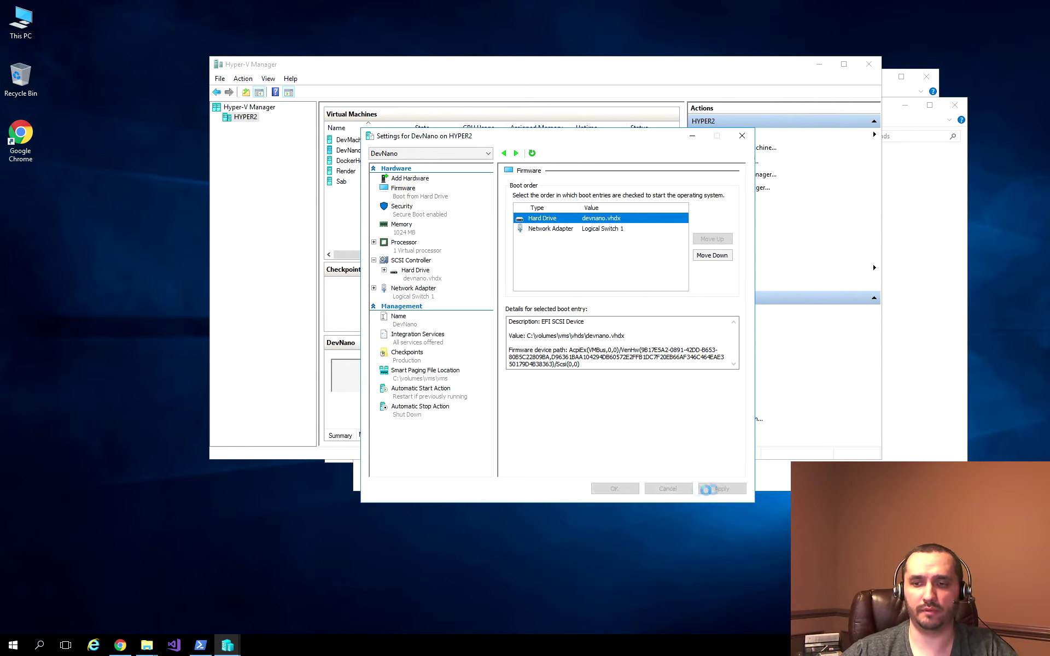
pyautogui.click(612, 490)
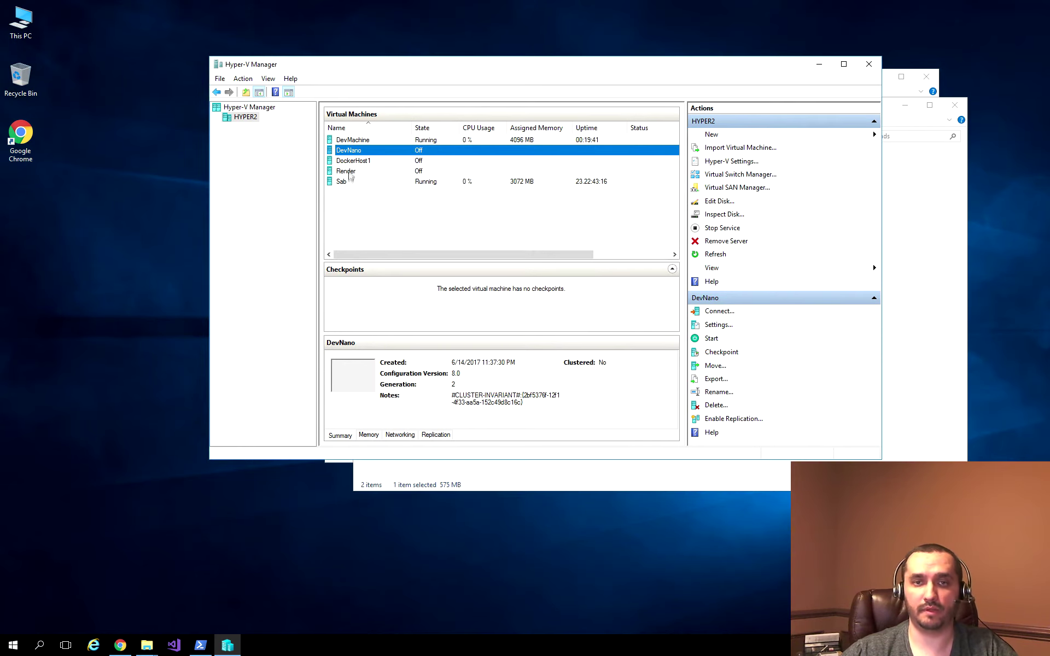
pyautogui.doubleClick(358, 150)
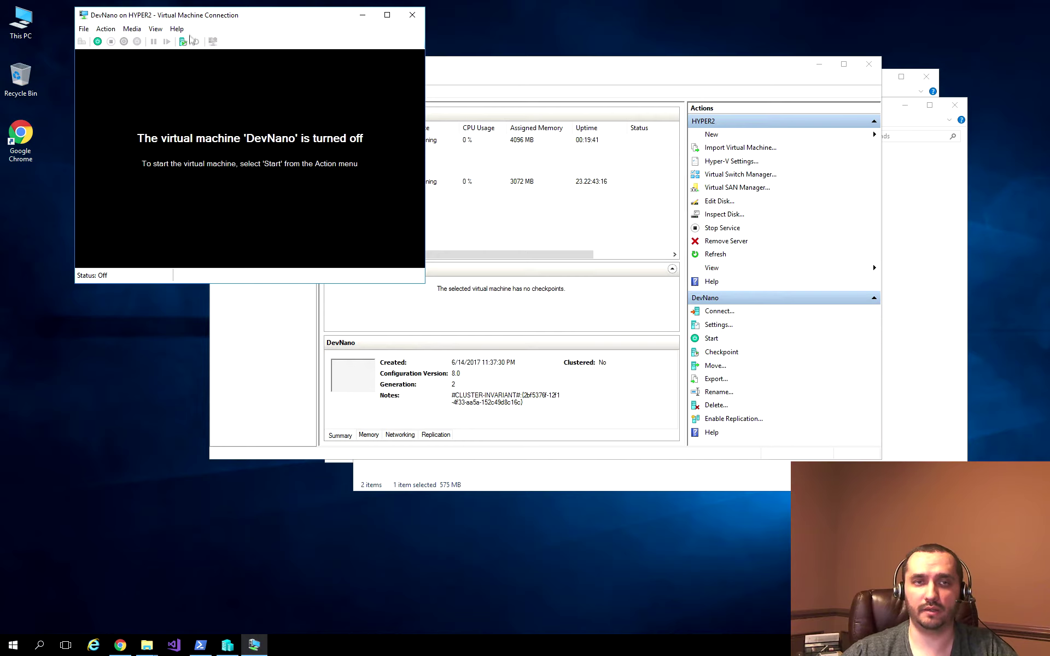
# Step: Start DevNano and log in as administrator with the account password
pyautogui.click(421, 93)
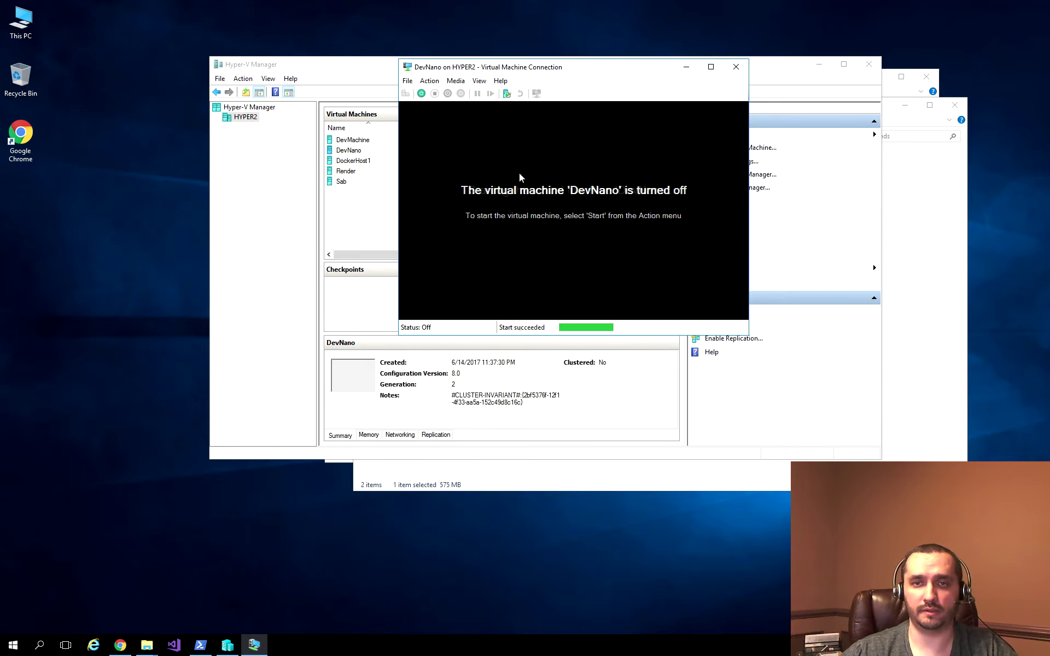
pyautogui.moveTo(603, 72); pyautogui.dragTo(525, 68)
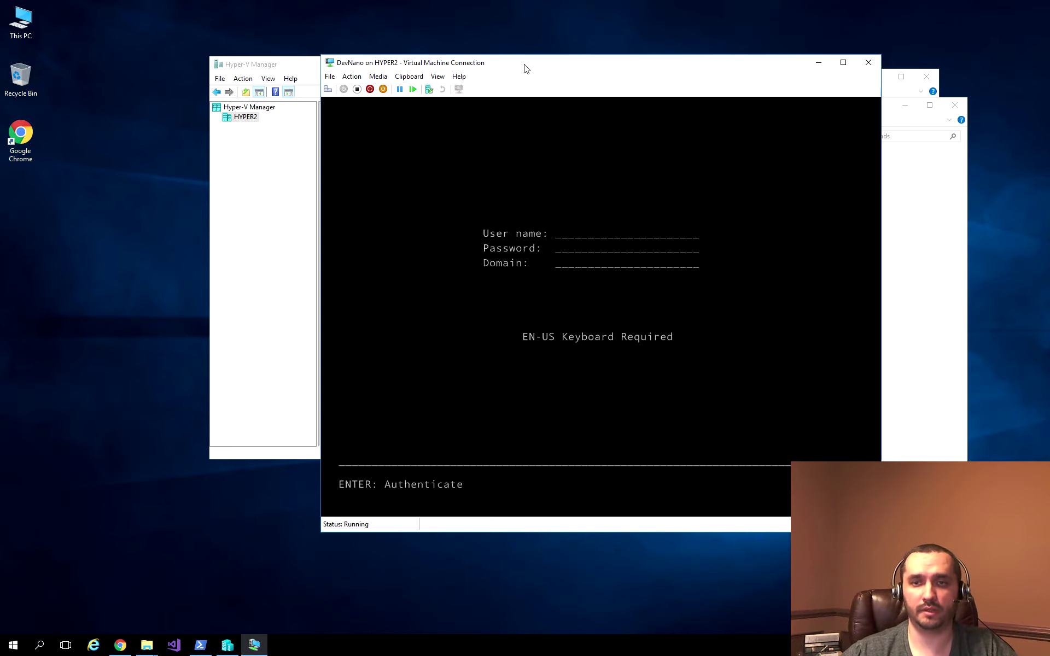
pyautogui.moveTo(524, 67); pyautogui.dragTo(464, 66)
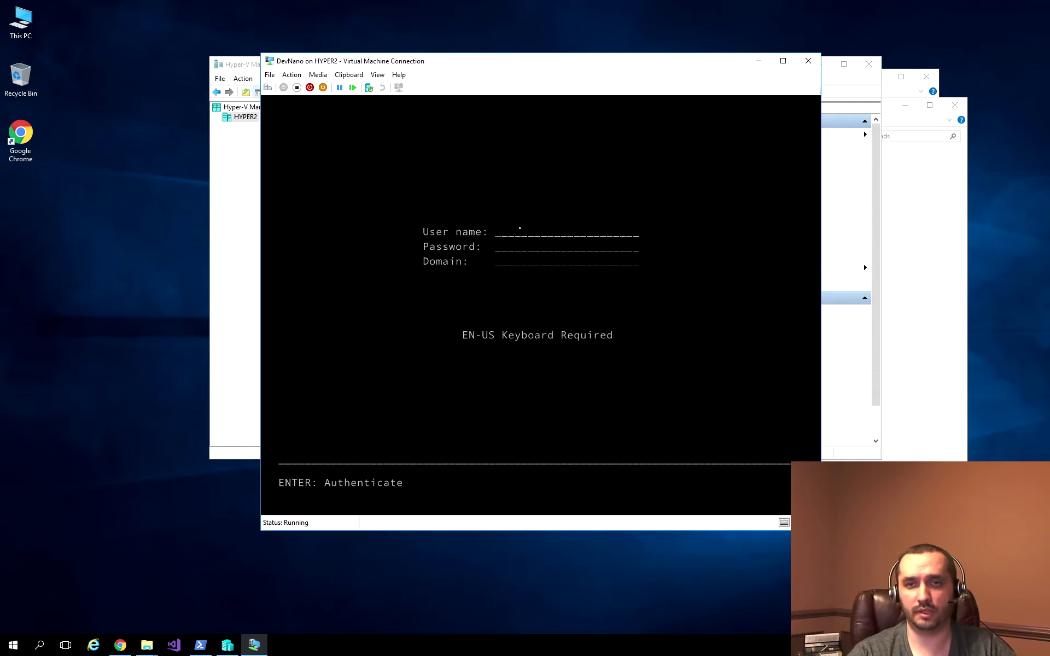
pyautogui.write('dministrator')
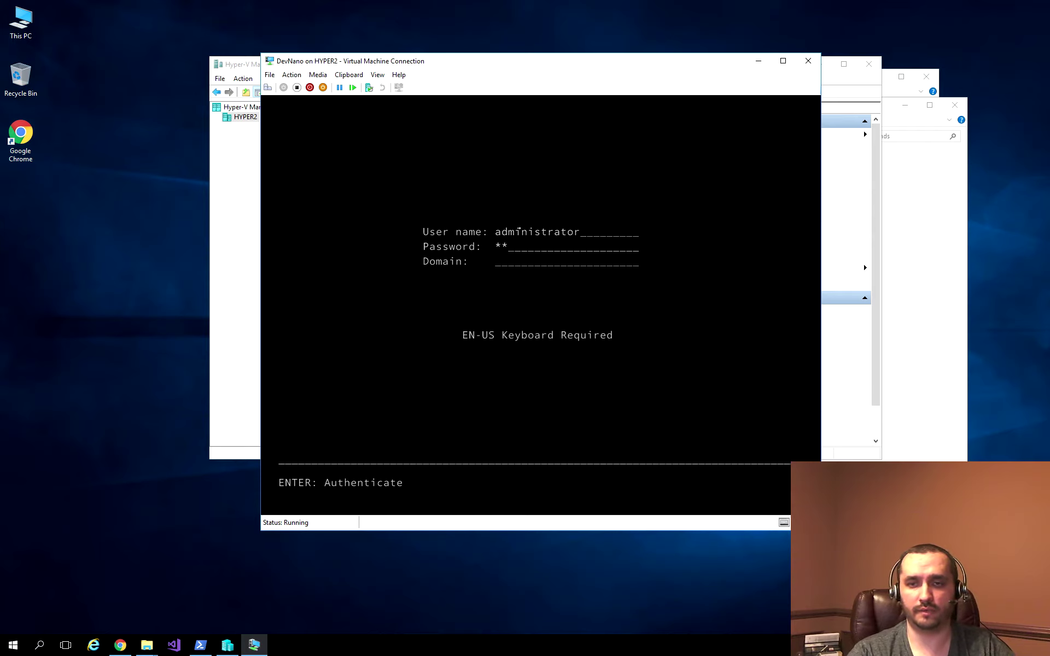
pyautogui.write('***')
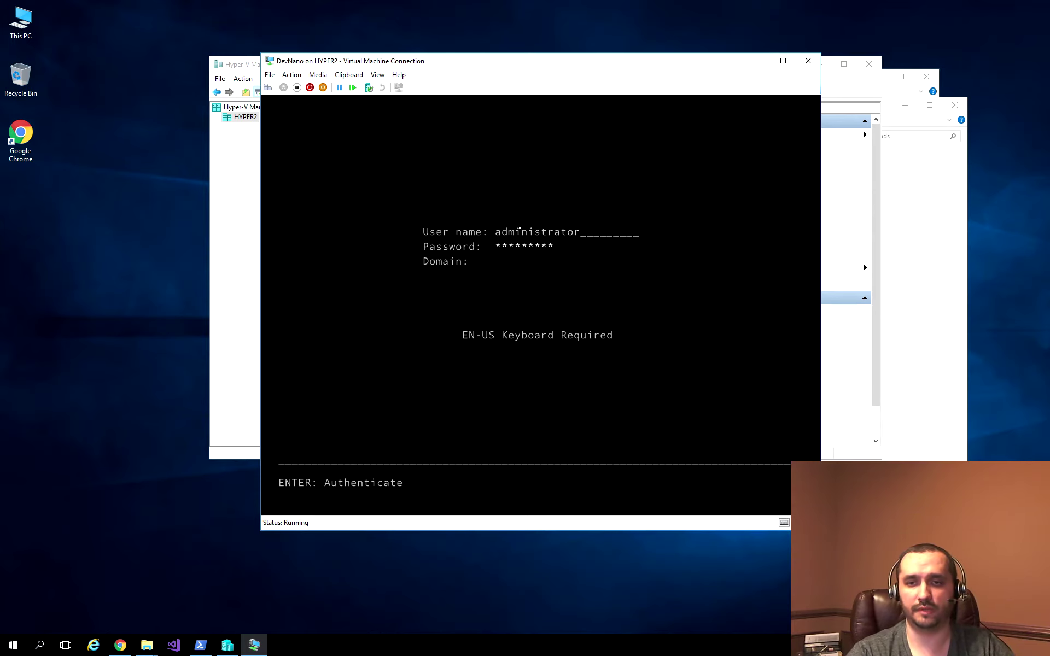
pyautogui.press('Return')
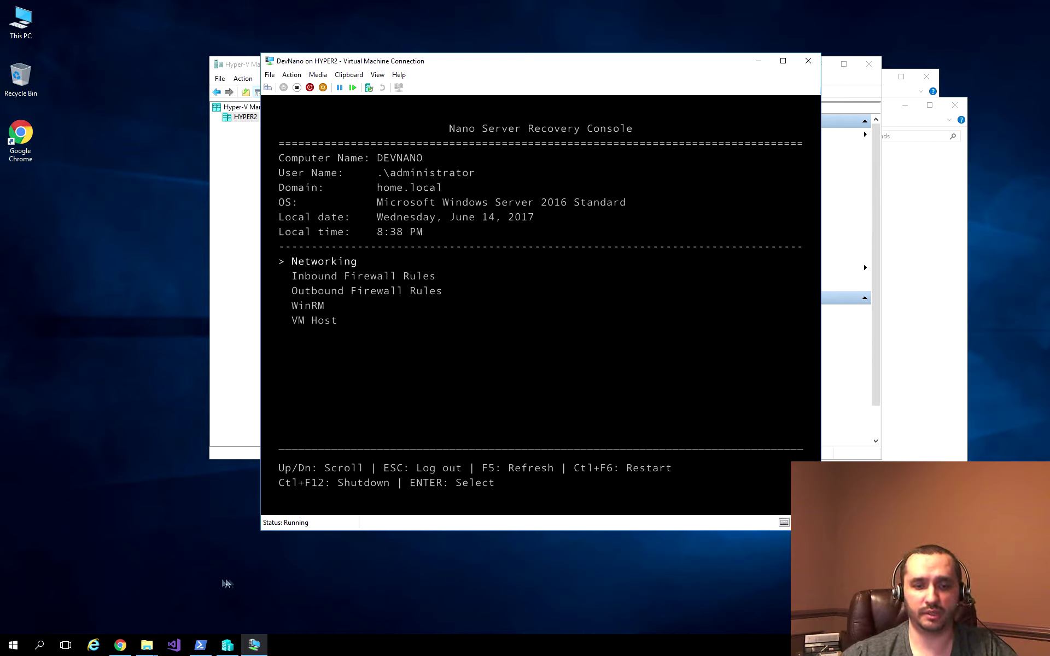
# Step: Open PowerShell, then view DevNano's Ethernet adapter details showing IPv4 192.168.1.82
pyautogui.click(200, 647)
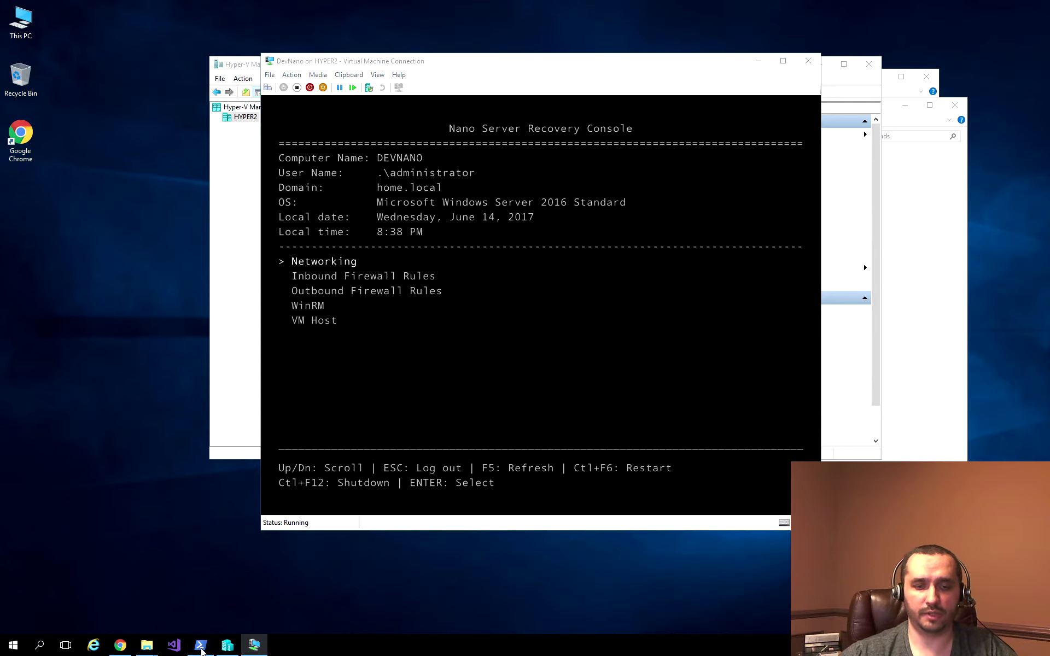
pyautogui.moveTo(288, 9); pyautogui.dragTo(420, 51)
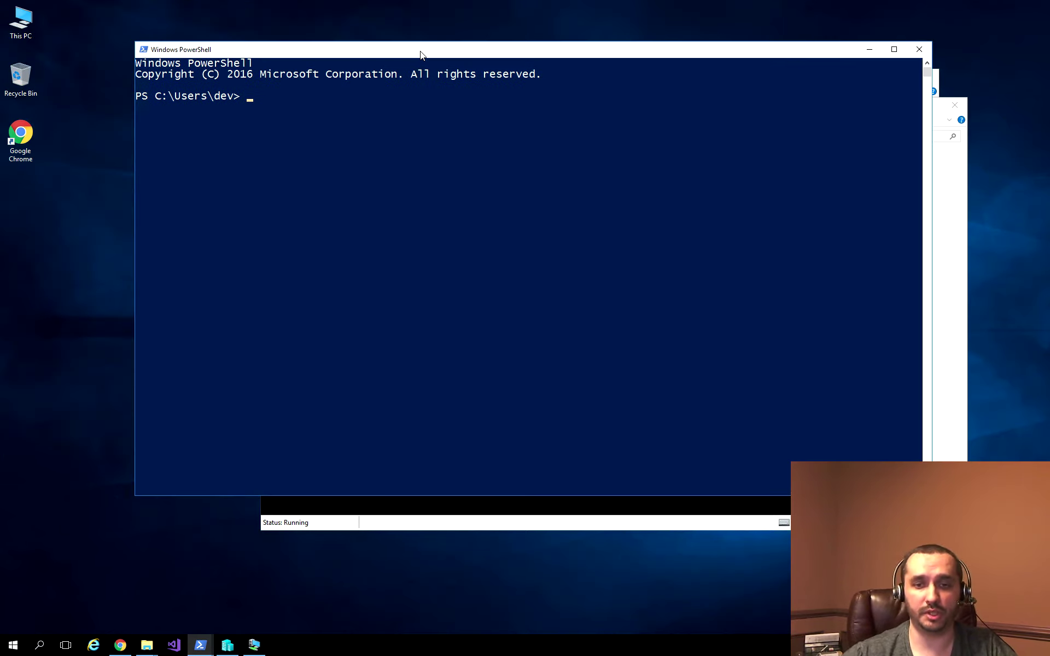
pyautogui.moveTo(427, 47); pyautogui.dragTo(388, 21)
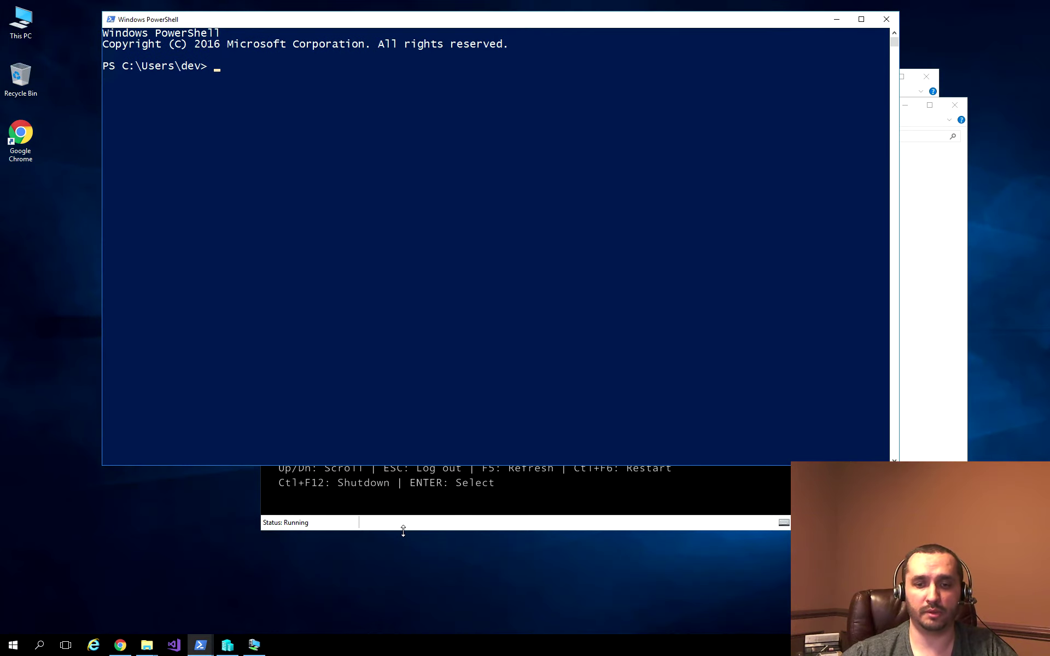
pyautogui.click(408, 526)
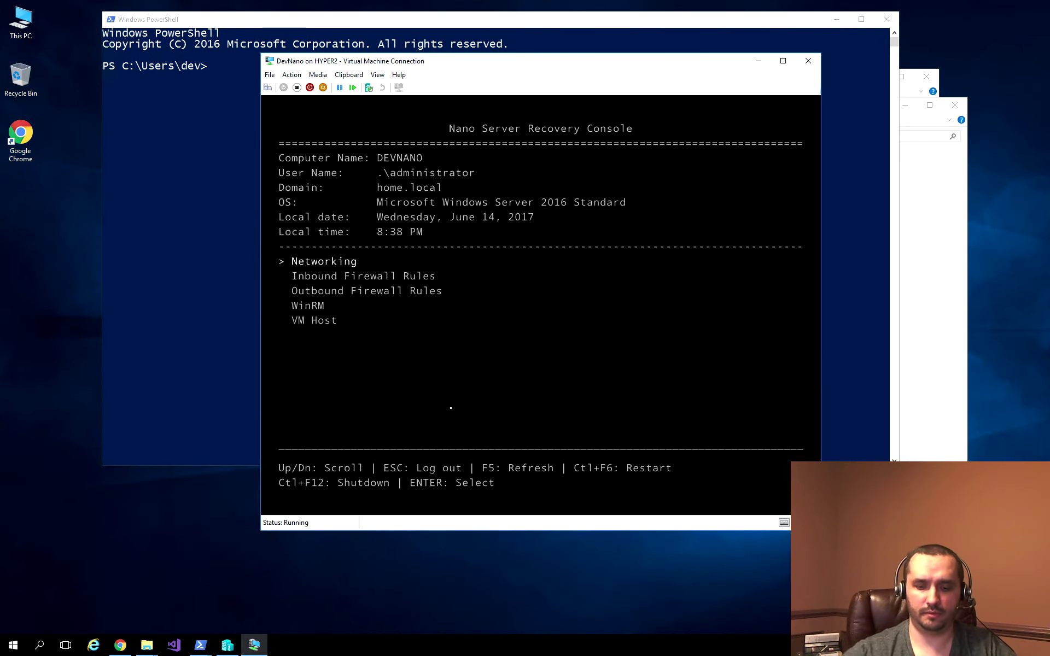
pyautogui.press('Return')
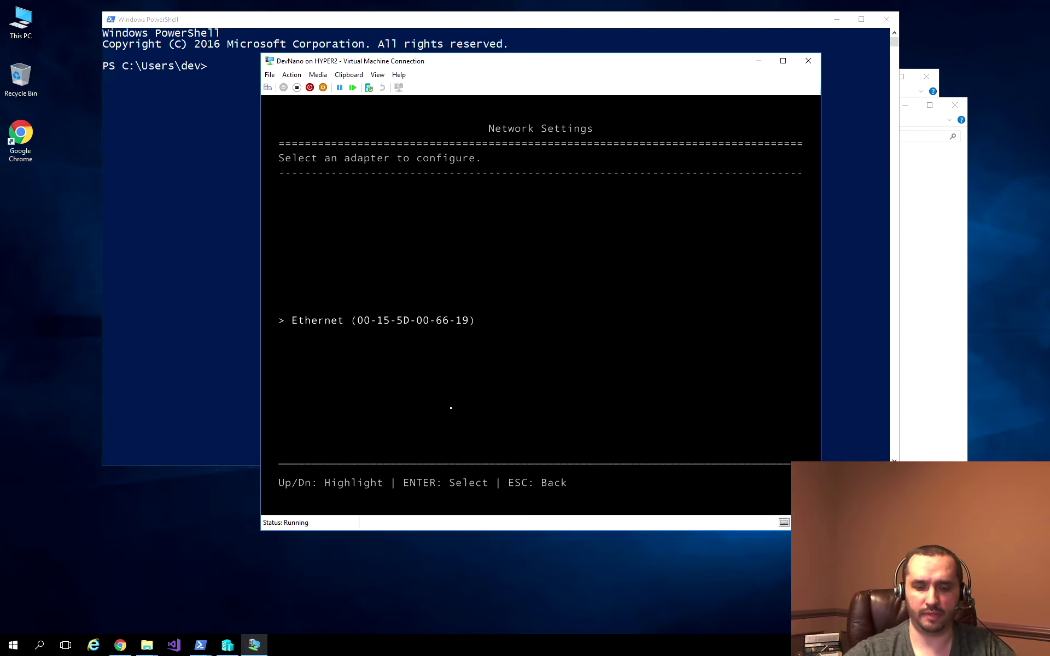
pyautogui.press('Return')
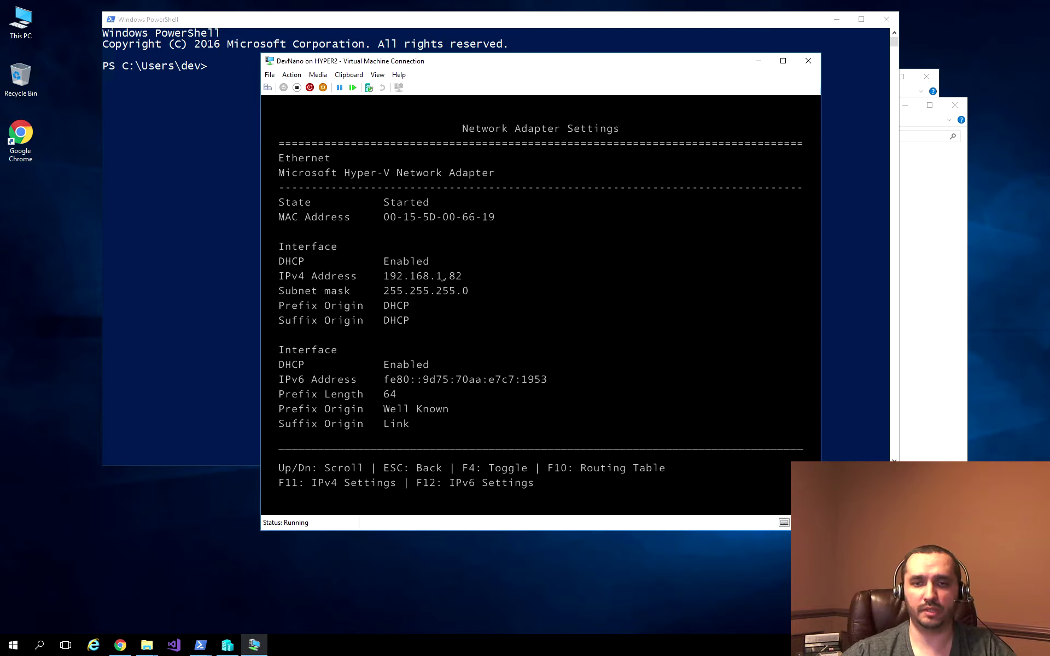
pyautogui.click(260, 28)
# Step: Ping 192.168.1.82, then look up devnano and devnano.home.local in DNS
pyautogui.write('pi')
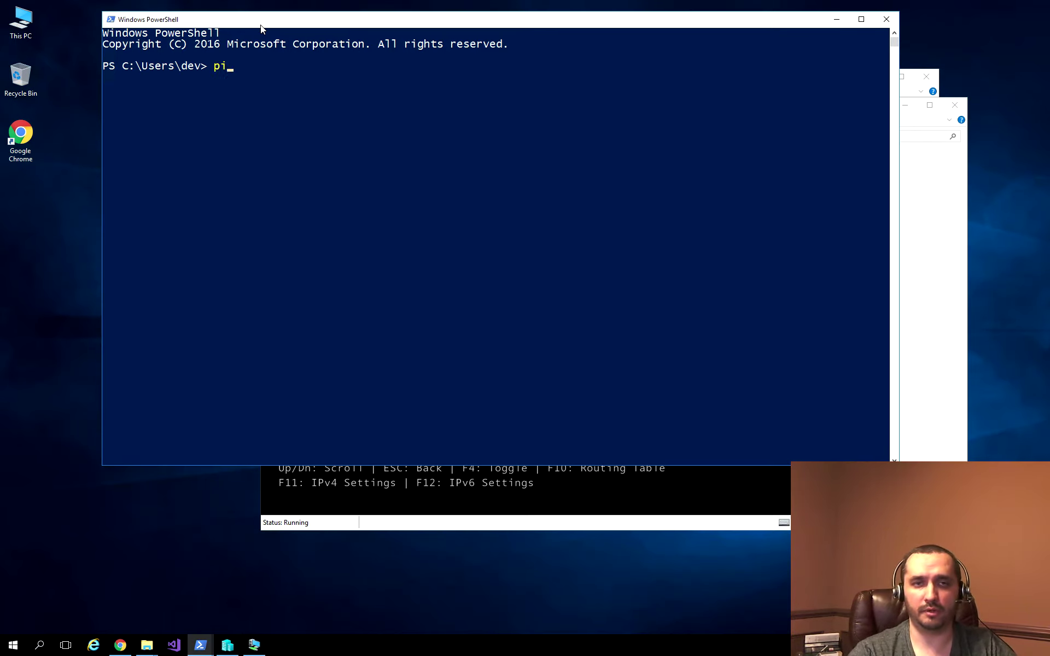
pyautogui.write('ng 192.168')
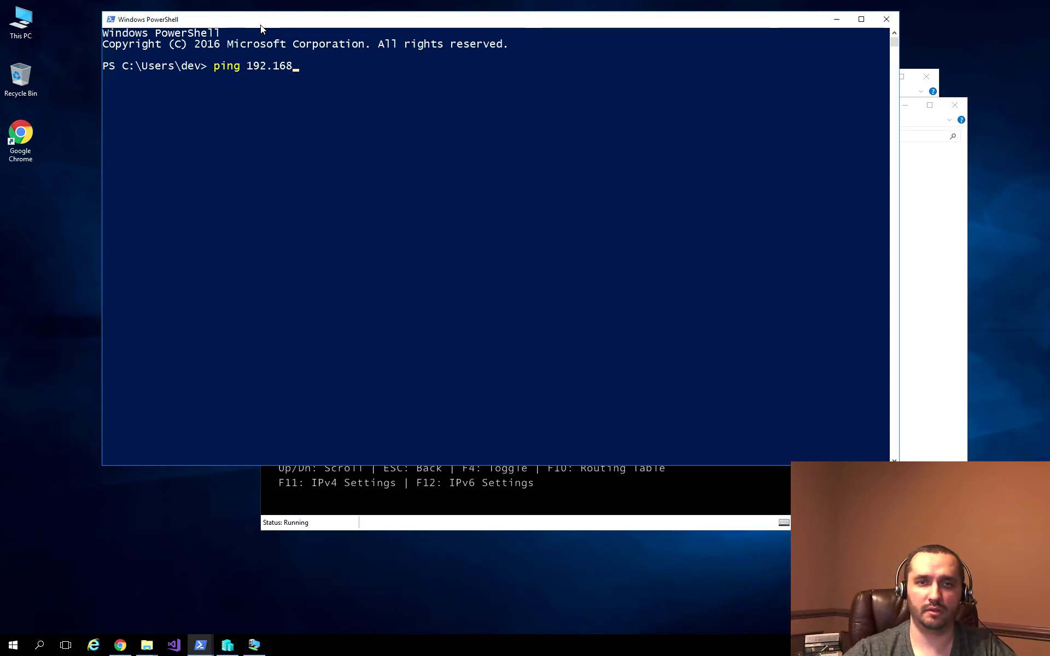
pyautogui.write('.1.82')
pyautogui.press('Return')
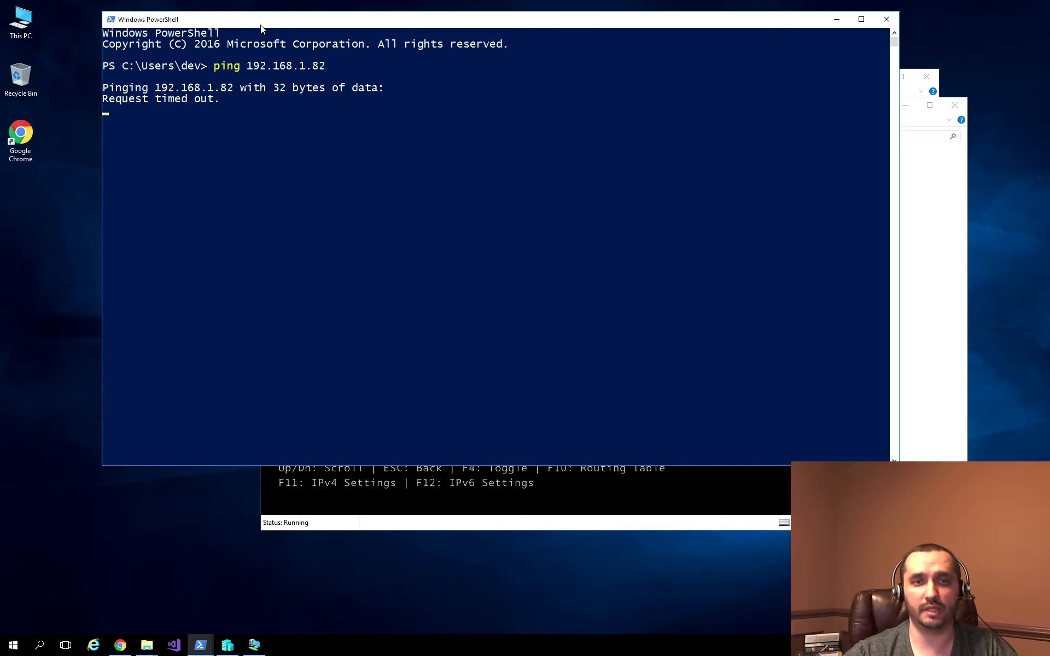
pyautogui.hotkey('ctrl', 'c')
pyautogui.write('nslookup ')
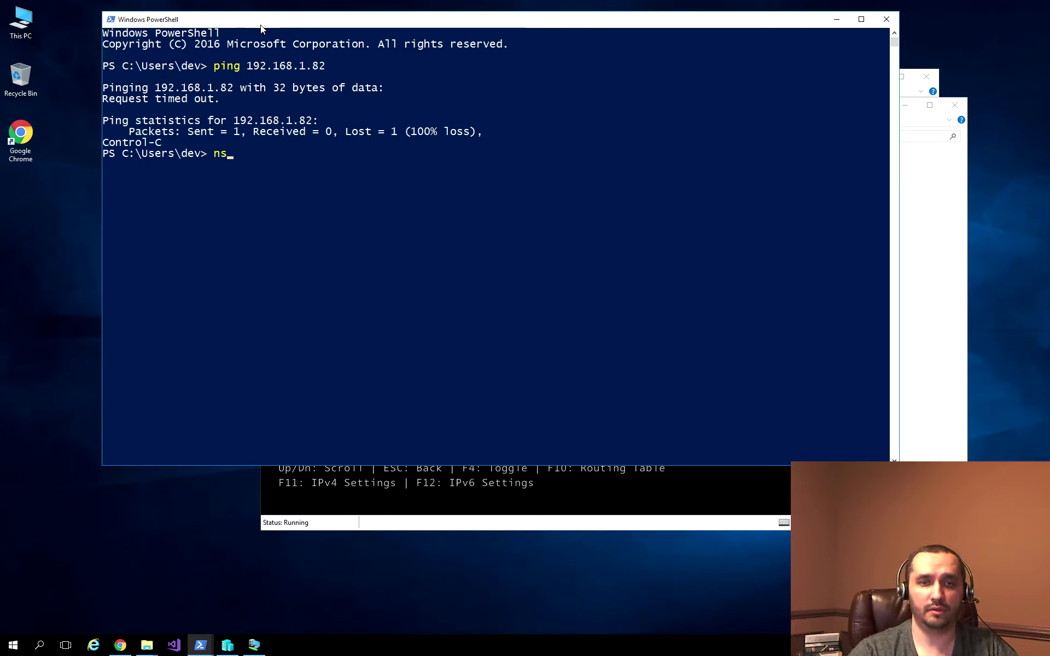
pyautogui.write('de')
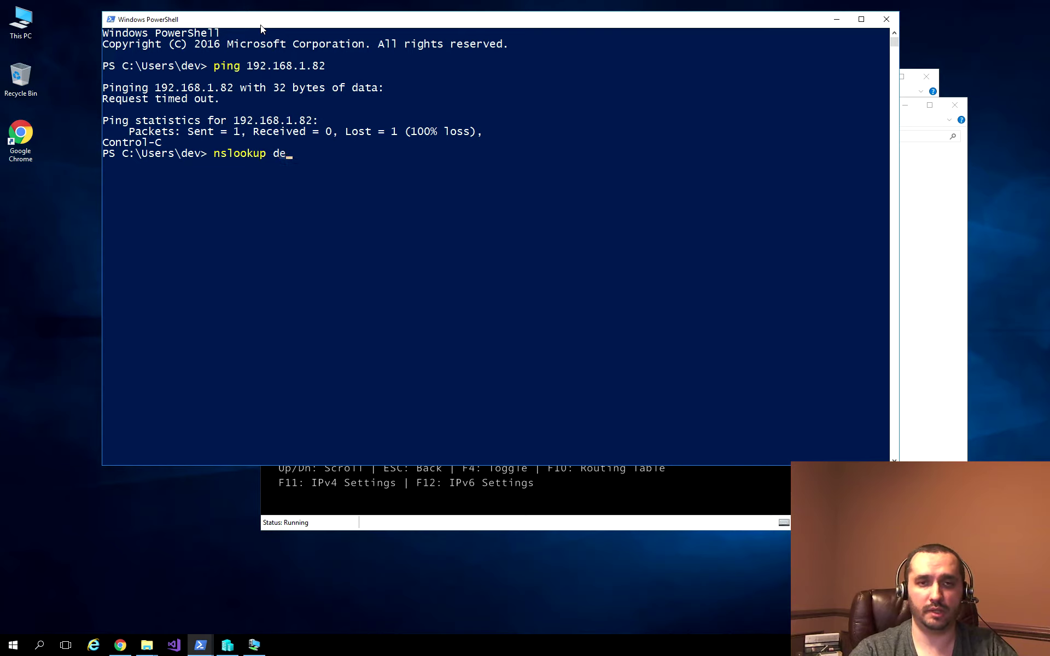
pyautogui.write('vnano')
pyautogui.press('Return')
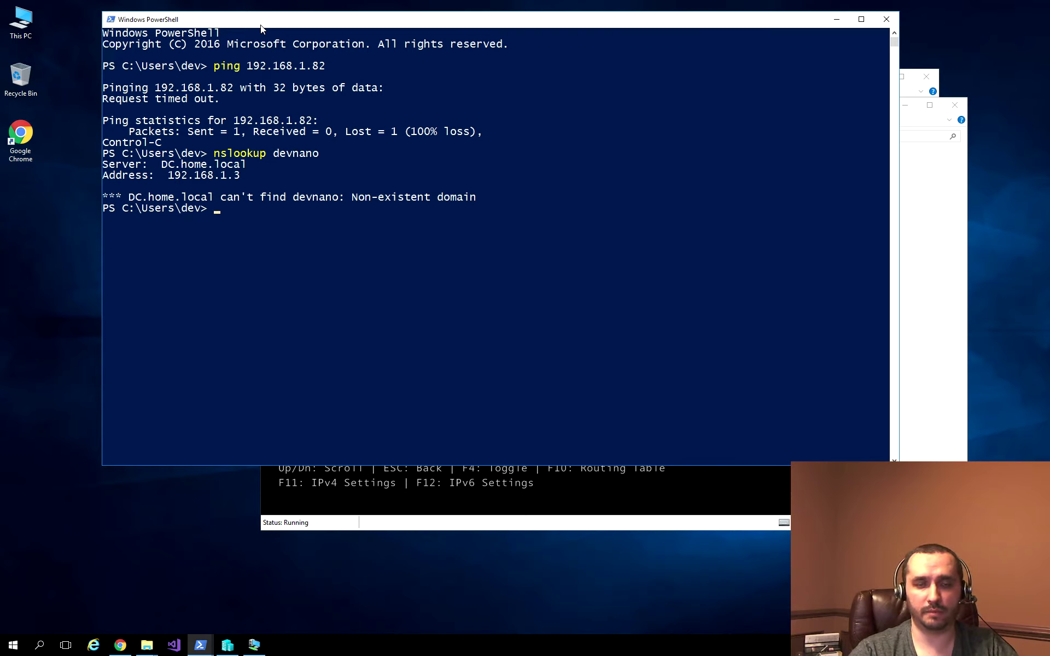
pyautogui.press('Up')
pyautogui.write('.home.local')
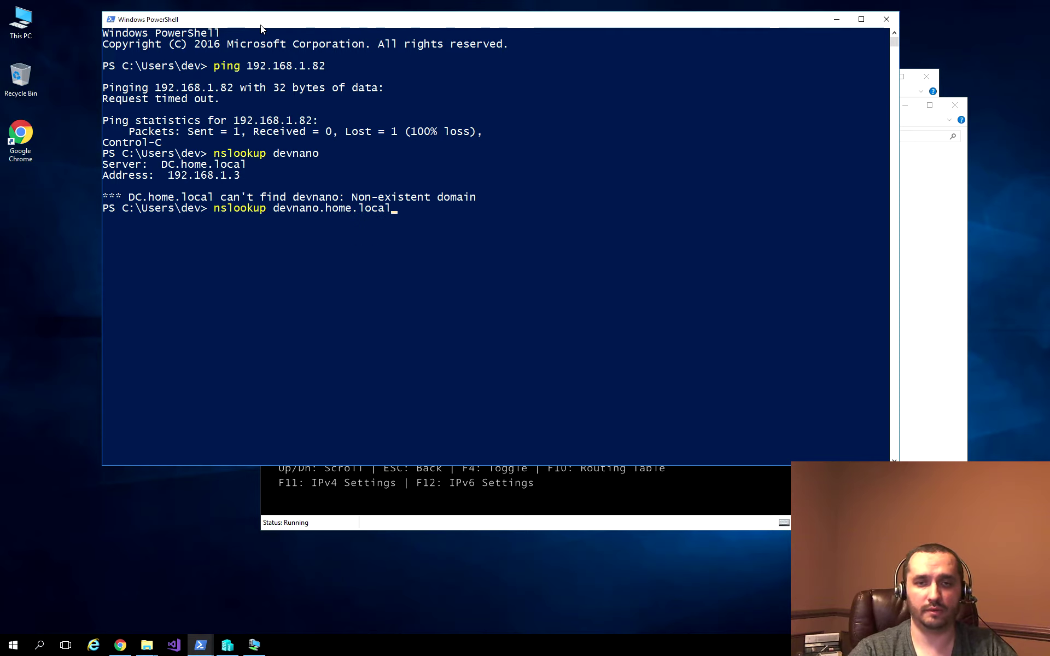
pyautogui.press('Return')
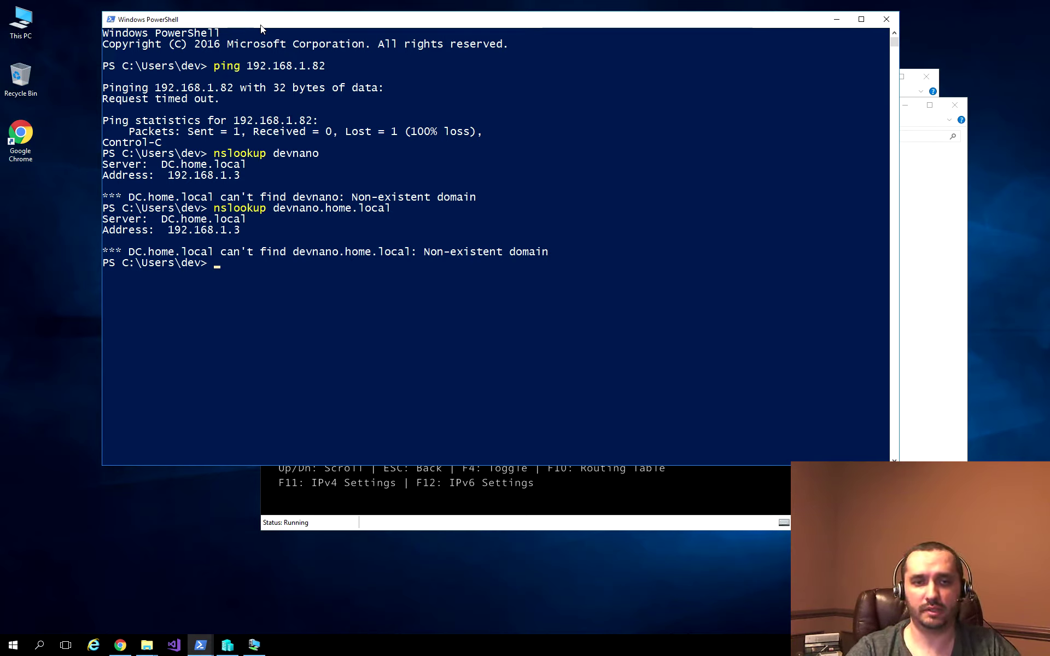
# Step: Show this machine's full IP configuration with ipconfig /all
pyautogui.write('ipconfig /all')
pyautogui.press('Return')
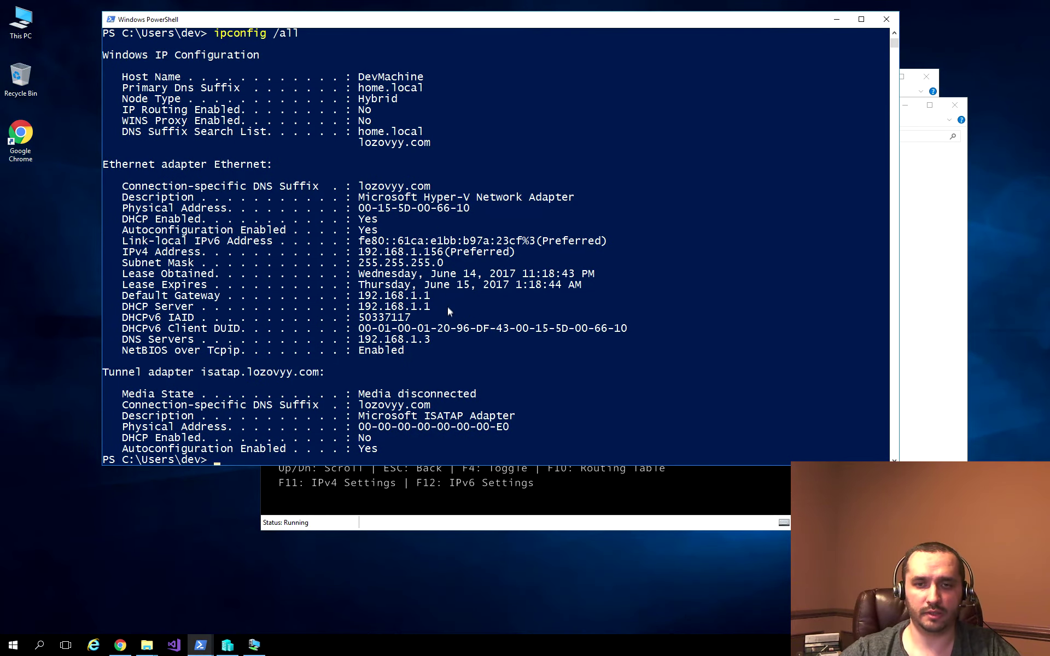
pyautogui.scroll(-1, 438, 312)
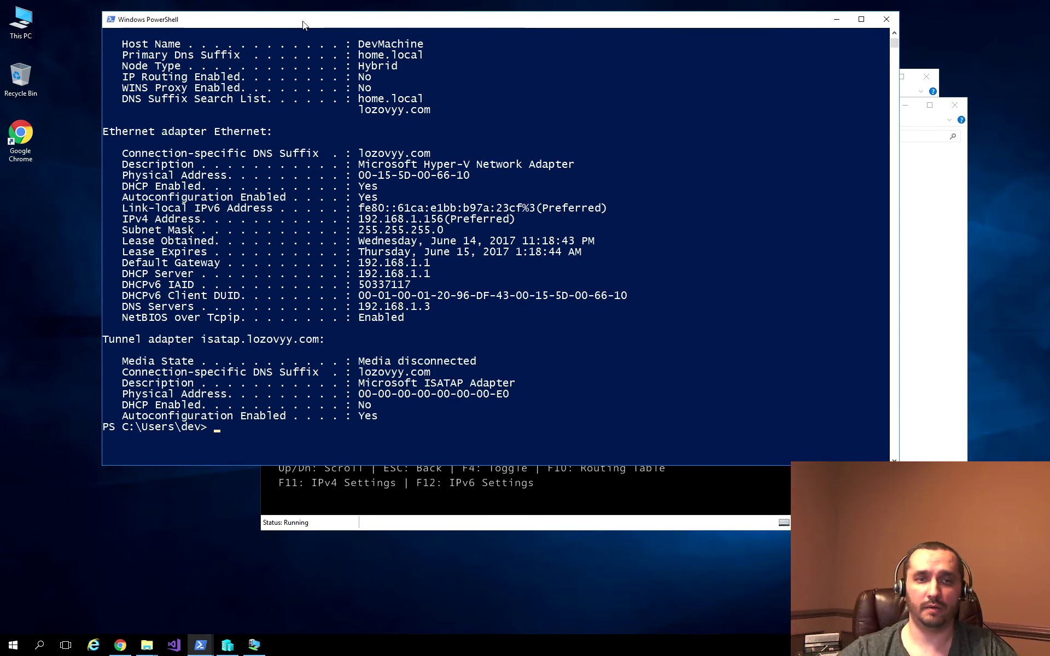
# Step: Clear the console and run Enter-PSSession -ComputerName 192.168.1.82 -Credential DevNano\Administrator
pyautogui.write('cls')
pyautogui.press('Return')
pyautogui.write('enter-ps')
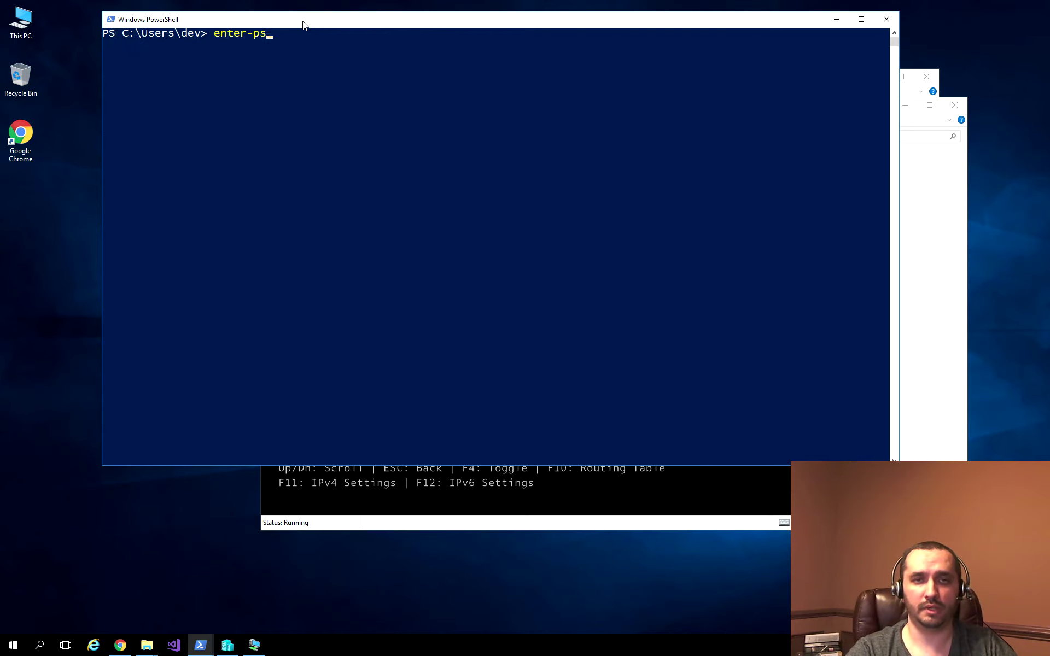
pyautogui.write('ses')
pyautogui.press('Tab')
pyautogui.write('-comp')
pyautogui.press('Tab')
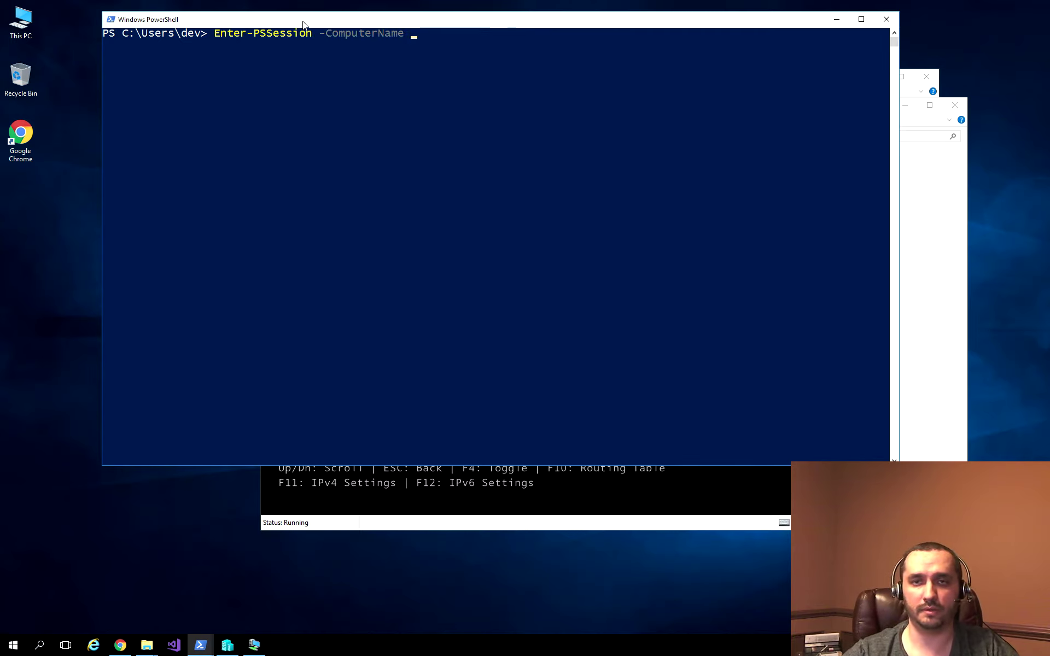
pyautogui.write('192')
pyautogui.write('.16')
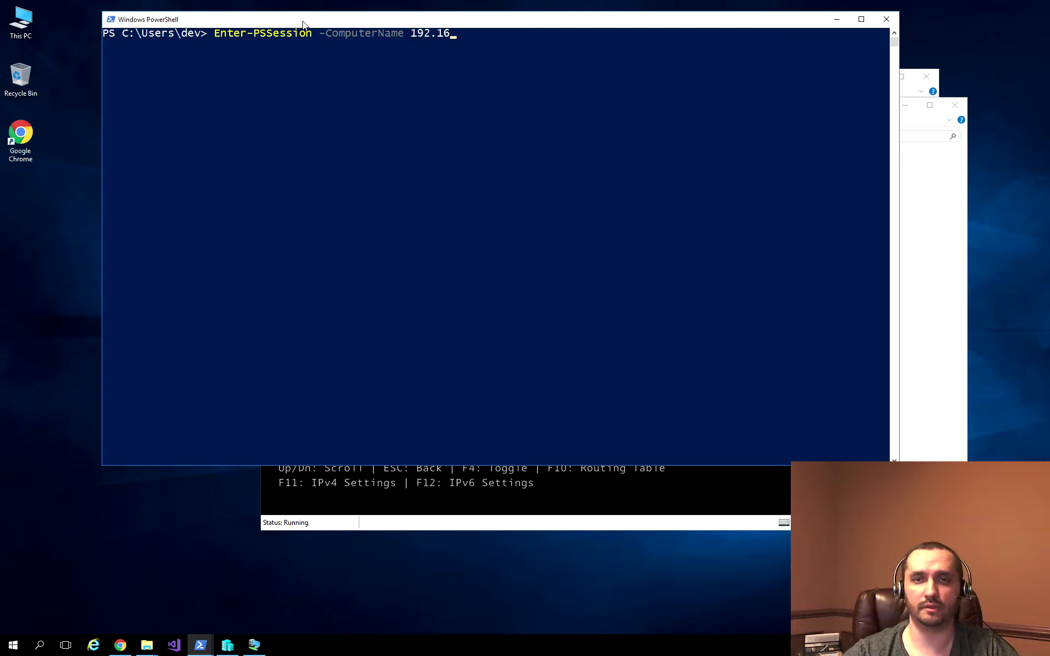
pyautogui.write('8.1.')
pyautogui.hotkey('alt', 'Tab')
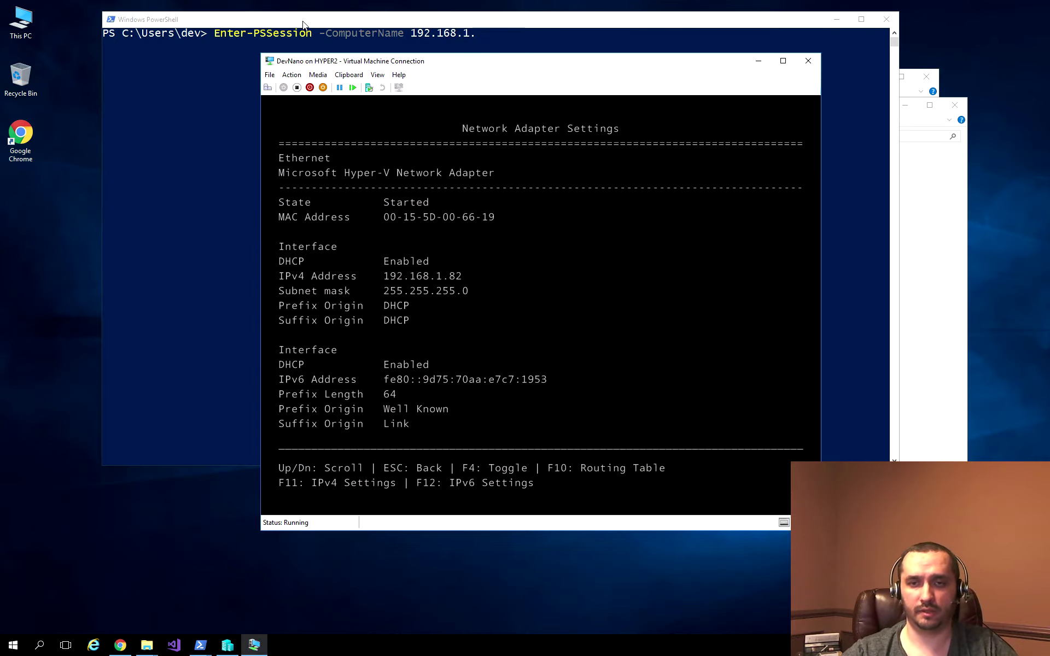
pyautogui.hotkey('alt', 'Tab')
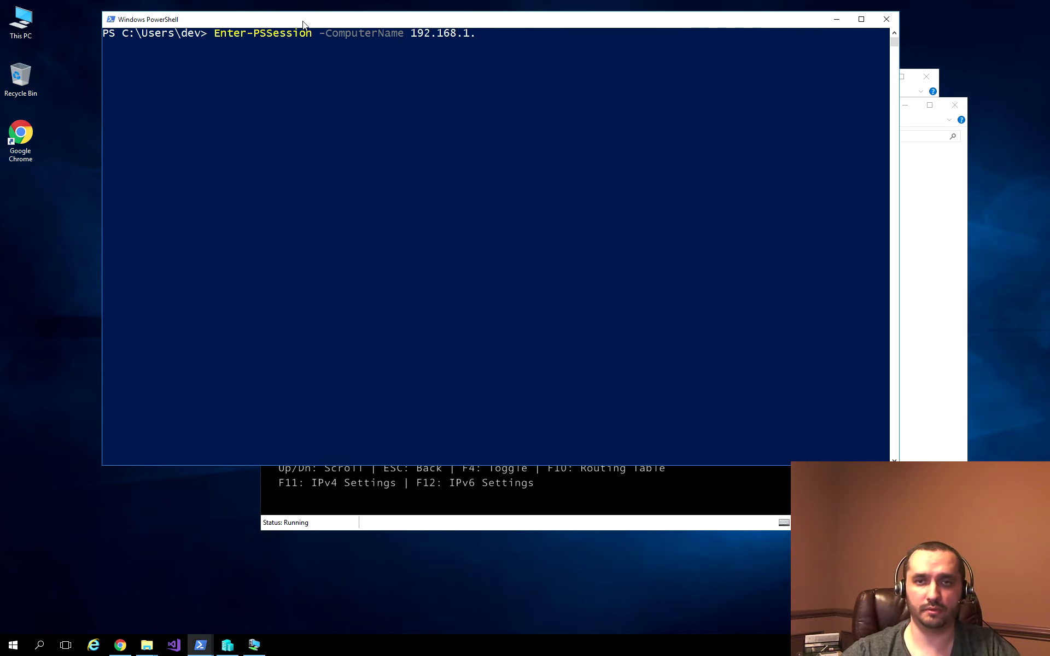
pyautogui.write('82 -Credential')
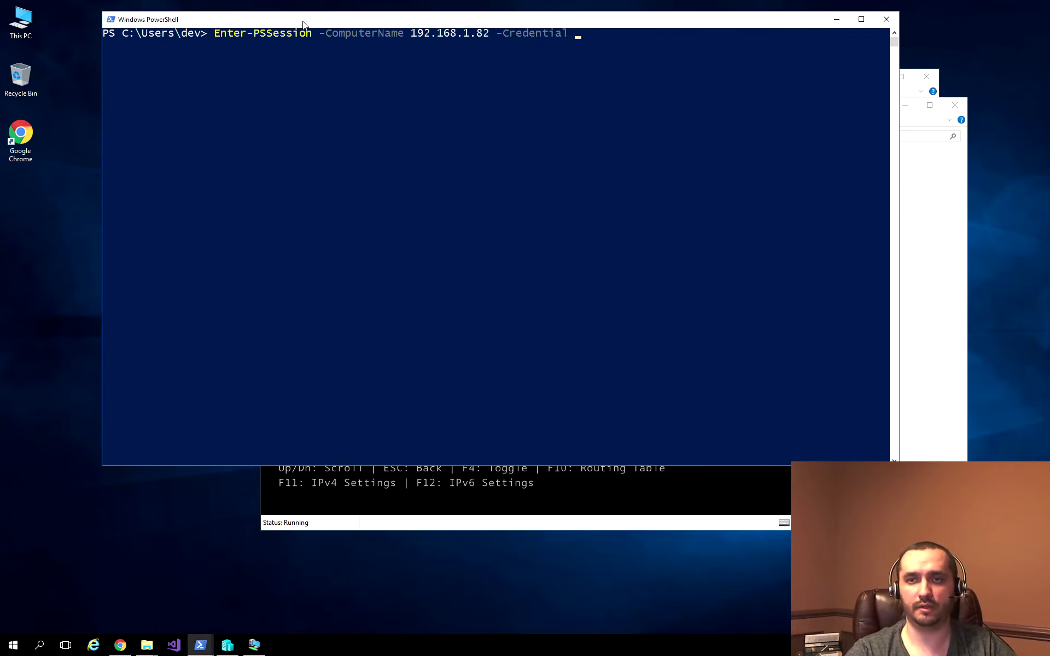
pyautogui.write(' De')
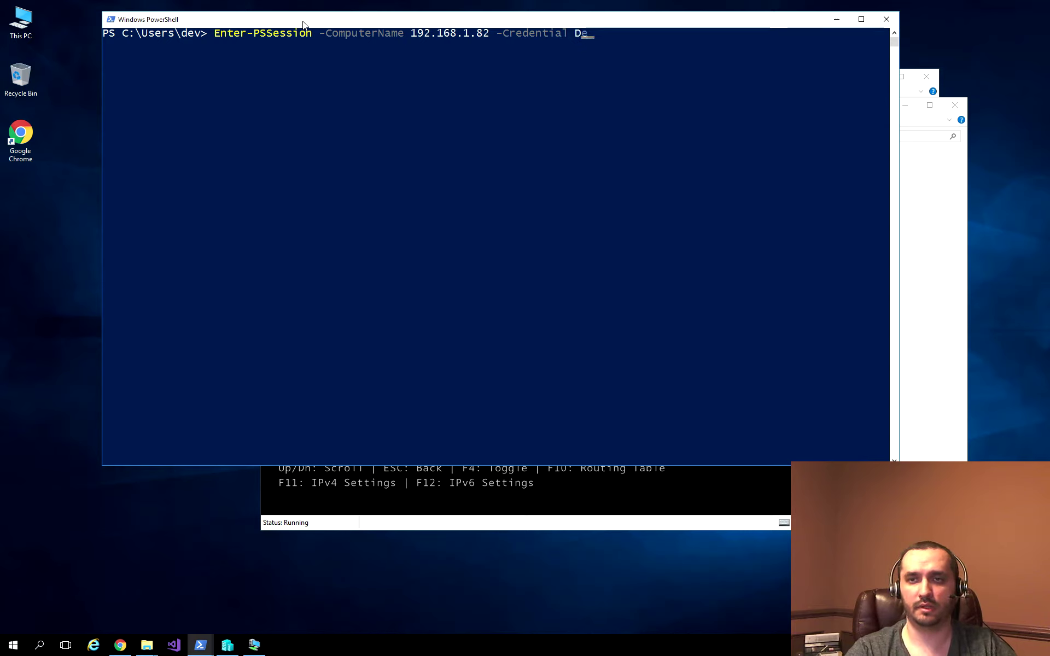
pyautogui.write('vNano\\Adm')
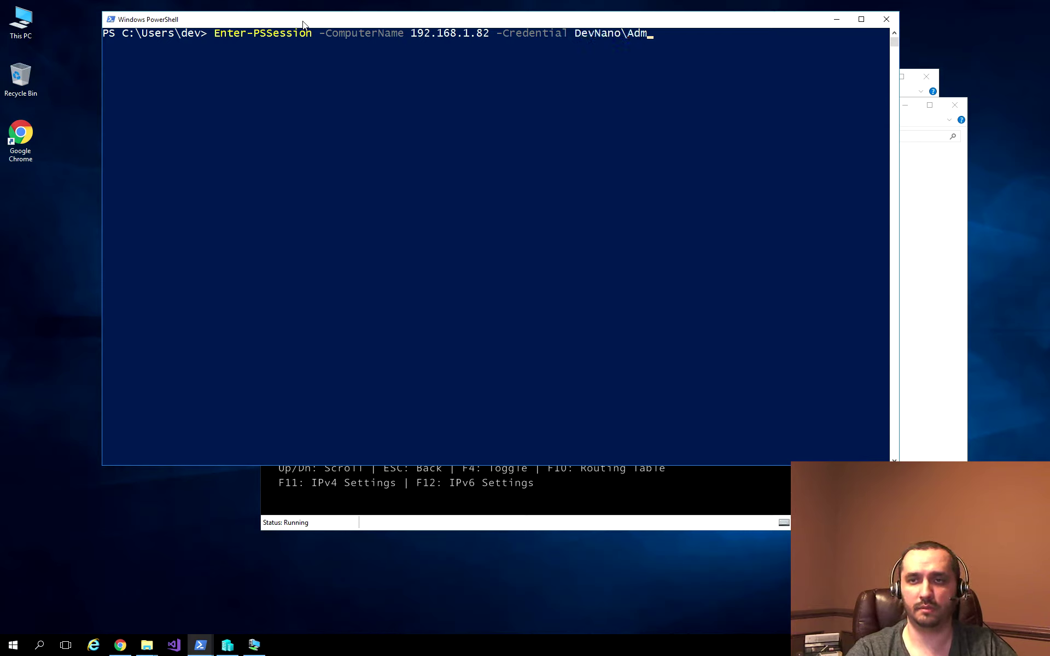
pyautogui.write('inistrator')
pyautogui.press('Return')
# Step: Supply the Administrator password, then clear the resulting WinRM TrustedHosts error
pyautogui.write('****')
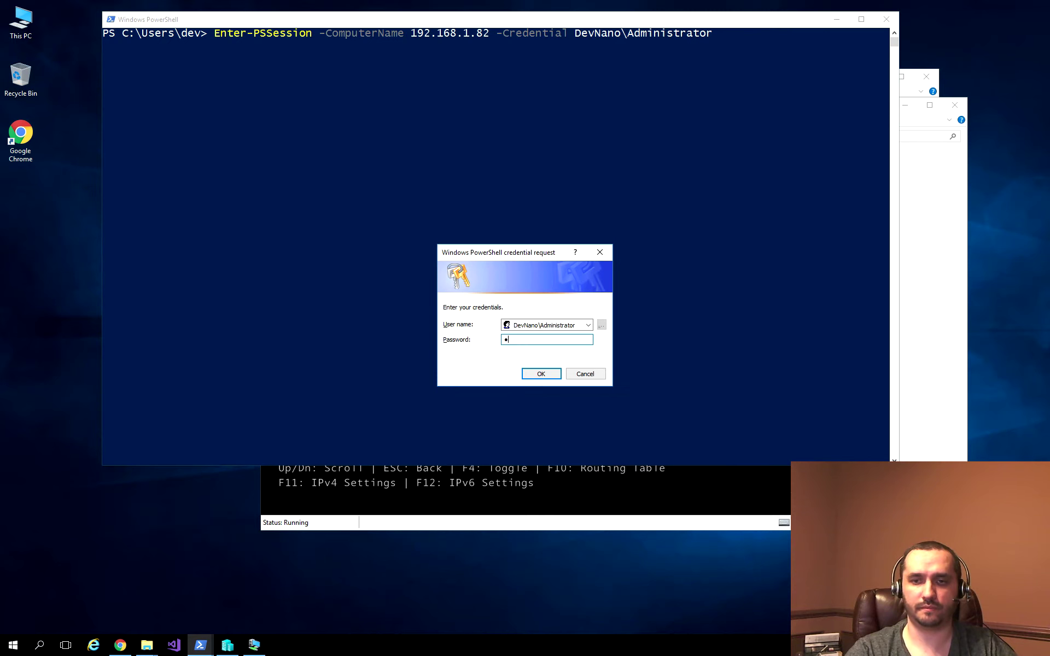
pyautogui.write('*****')
pyautogui.press('Return')
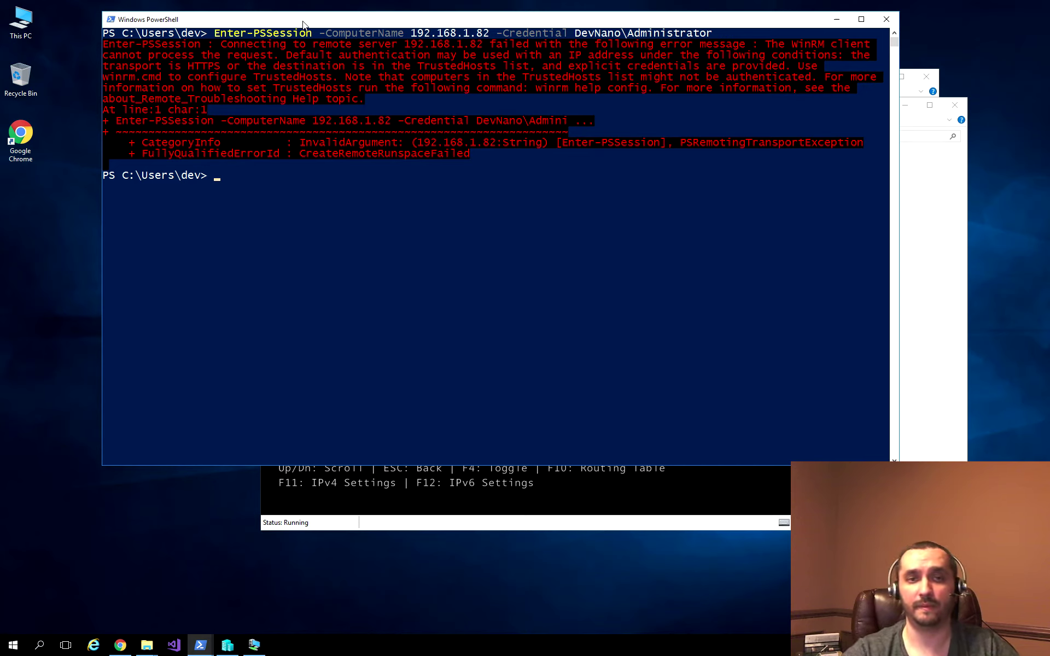
pyautogui.write('clear')
pyautogui.press('Return')
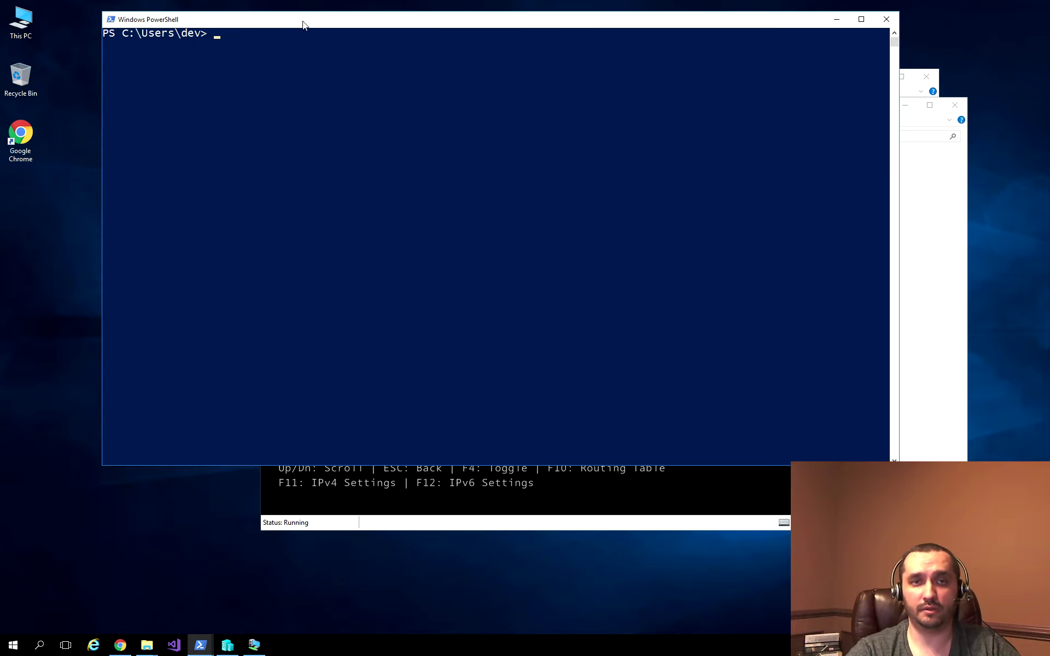
# Step: Close the ordinary console and switch to the Administrator PowerShell console
pyautogui.write('exit')
pyautogui.press('Return')
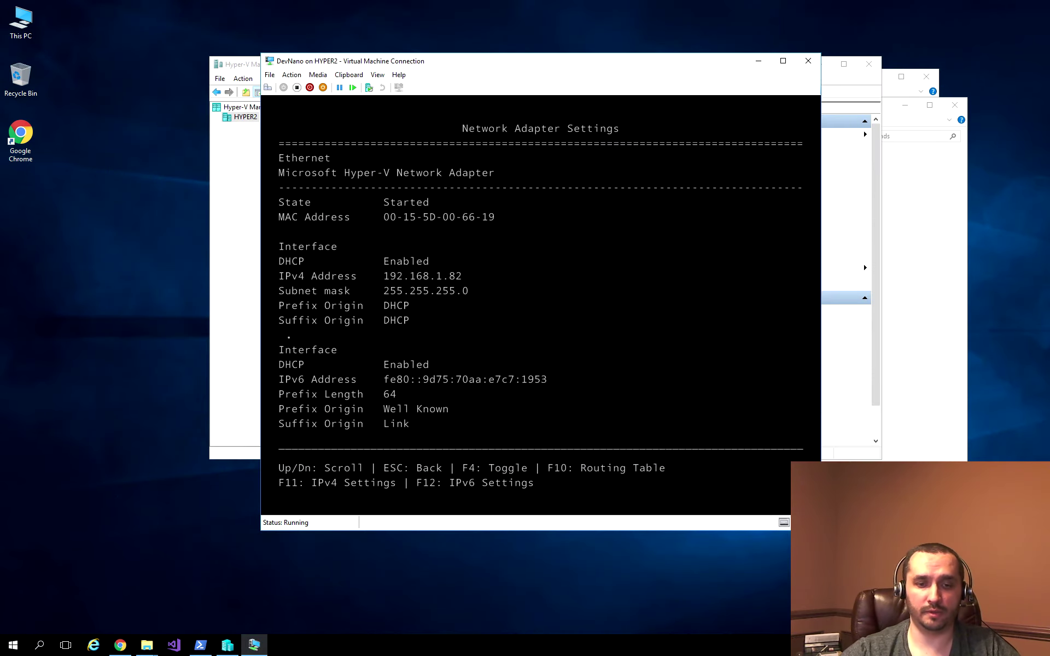
pyautogui.click(199, 646)
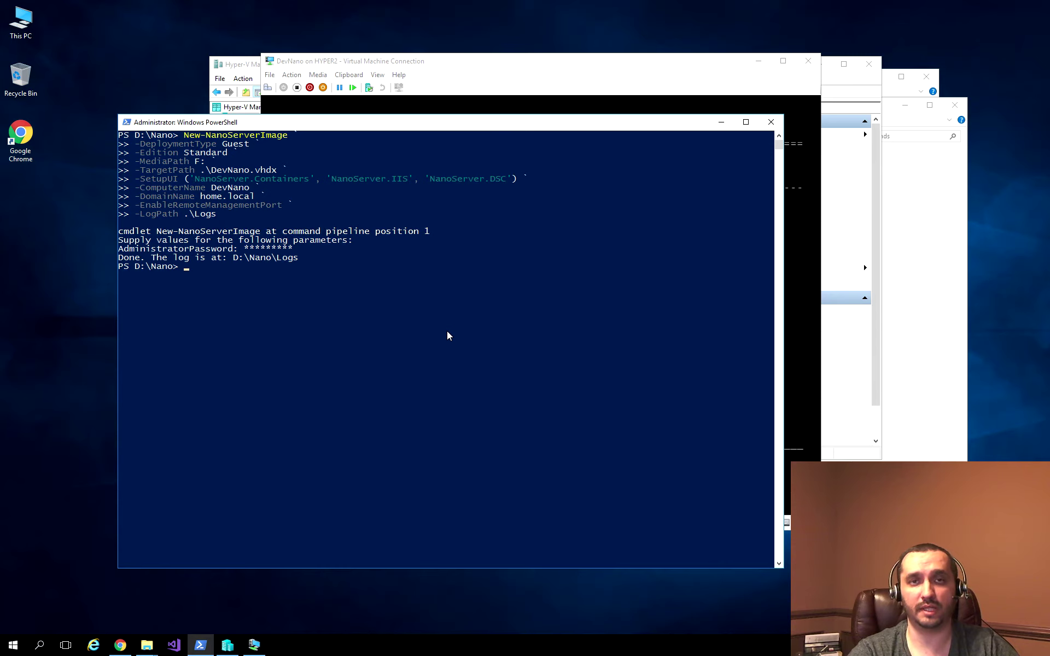
# Step: Open a remote session with Enter-PSSession -ComputerName hyper2
pyautogui.write('enter-pses')
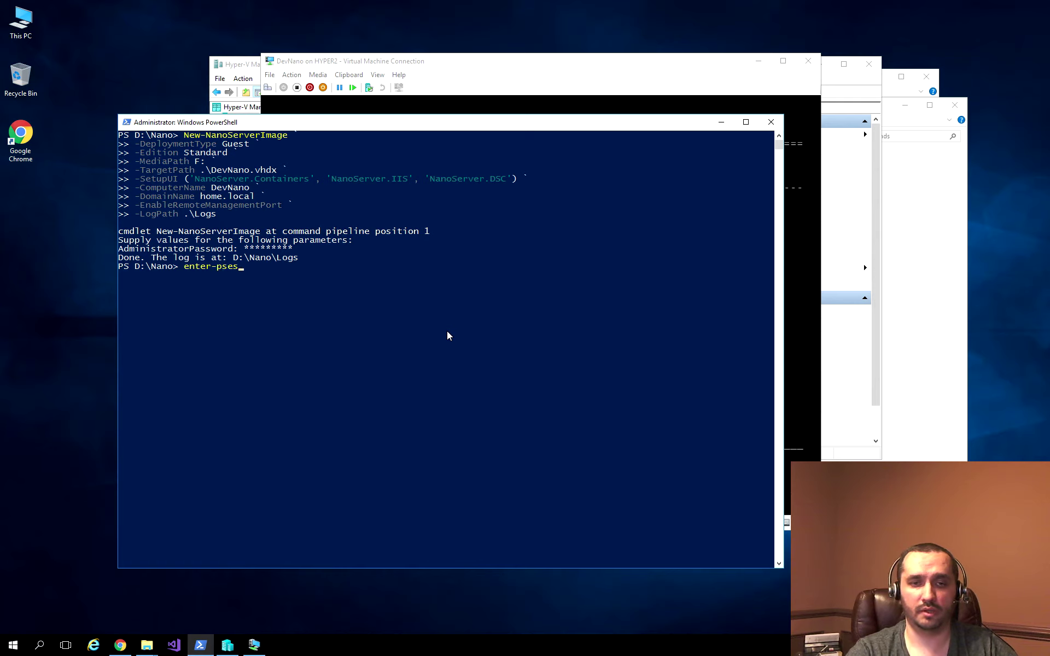
pyautogui.press('BackSpace')
pyautogui.press('BackSpace')
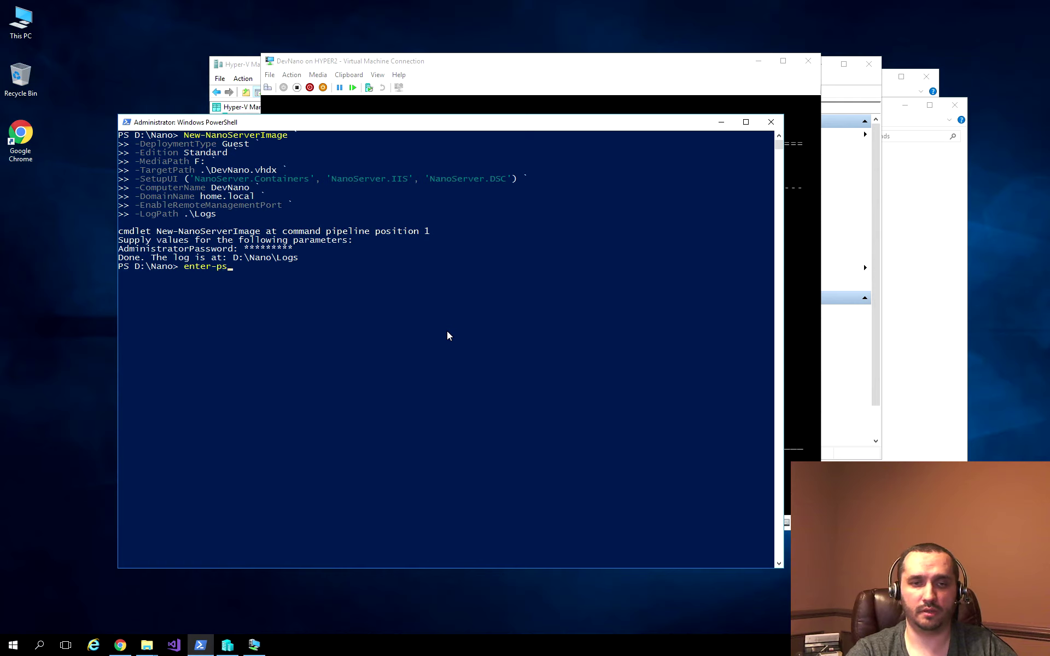
pyautogui.press('BackSpace')
pyautogui.press('BackSpace')
pyautogui.press('BackSpace')
pyautogui.press('BackSpace')
pyautogui.press('BackSpace')
pyautogui.press('BackSpace')
pyautogui.press('BackSpace')
pyautogui.press('BackSpace')
pyautogui.write('enter-pss')
pyautogui.press('Tab')
pyautogui.write('-')
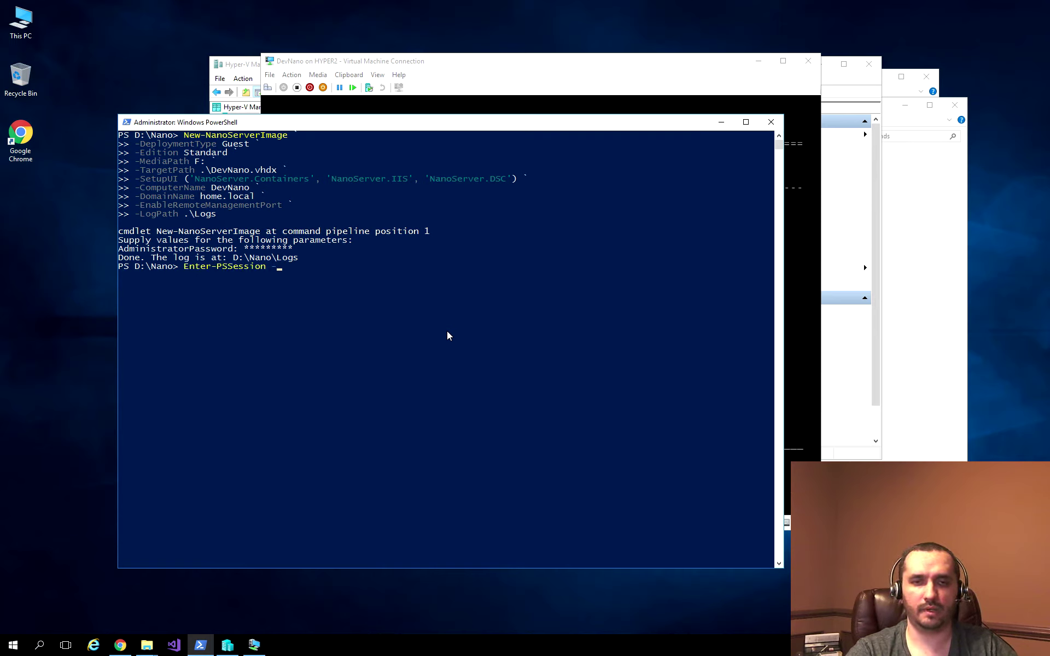
pyautogui.write('com')
pyautogui.press('Tab')
pyautogui.write('hyper2')
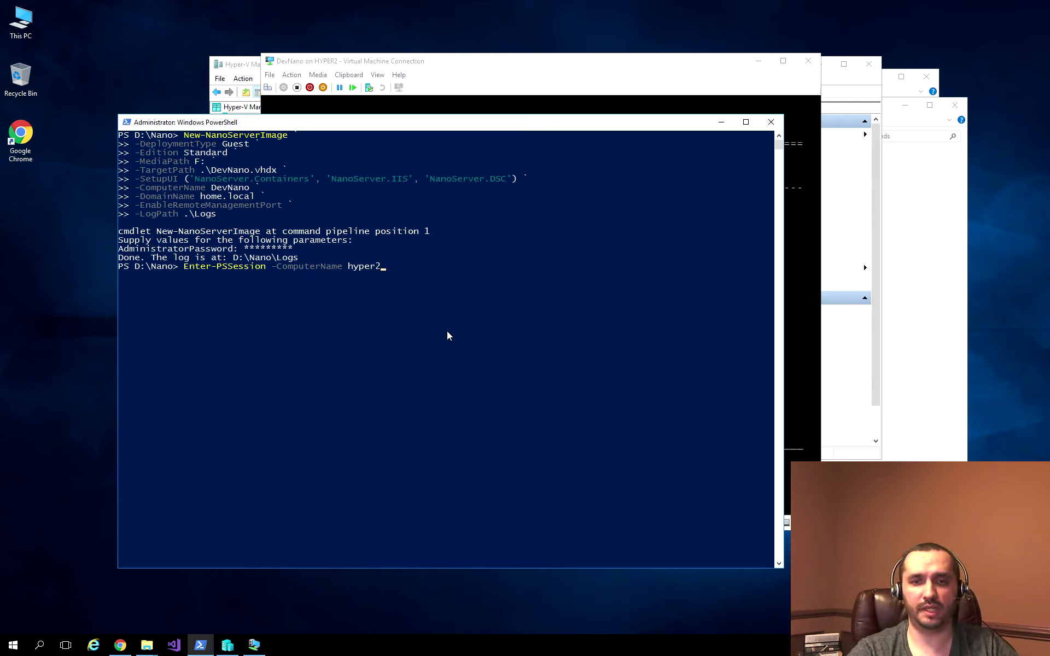
pyautogui.press('Return')
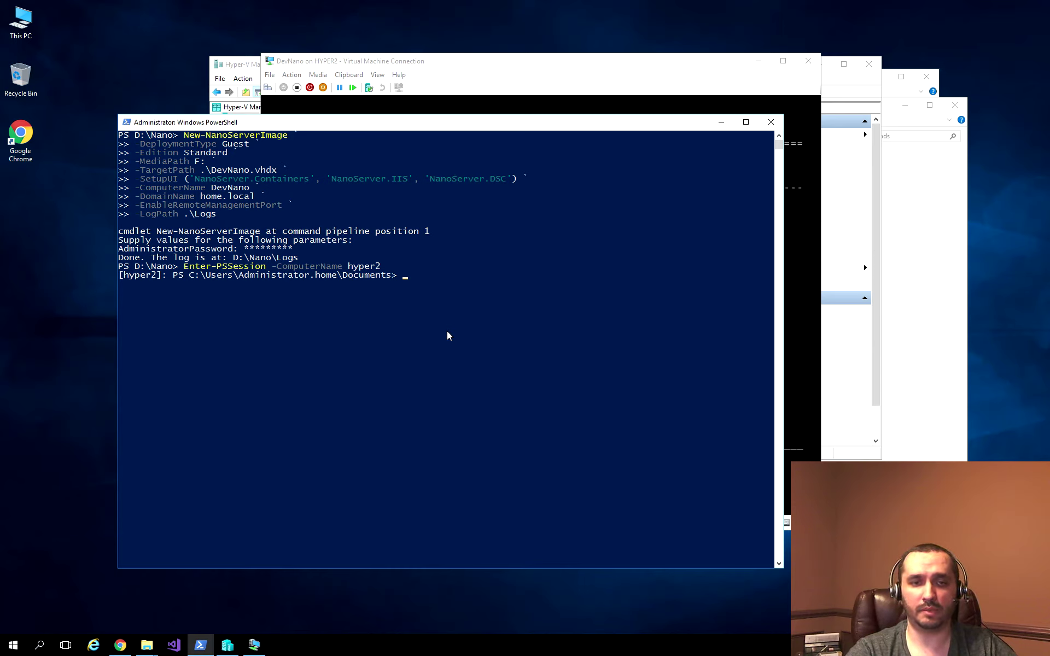
# Step: Clear the console and connect with Enter-PSSession -VMName DevNano -Credential DevNano\Administrator and its password
pyautogui.write('cls')
pyautogui.press('Return')
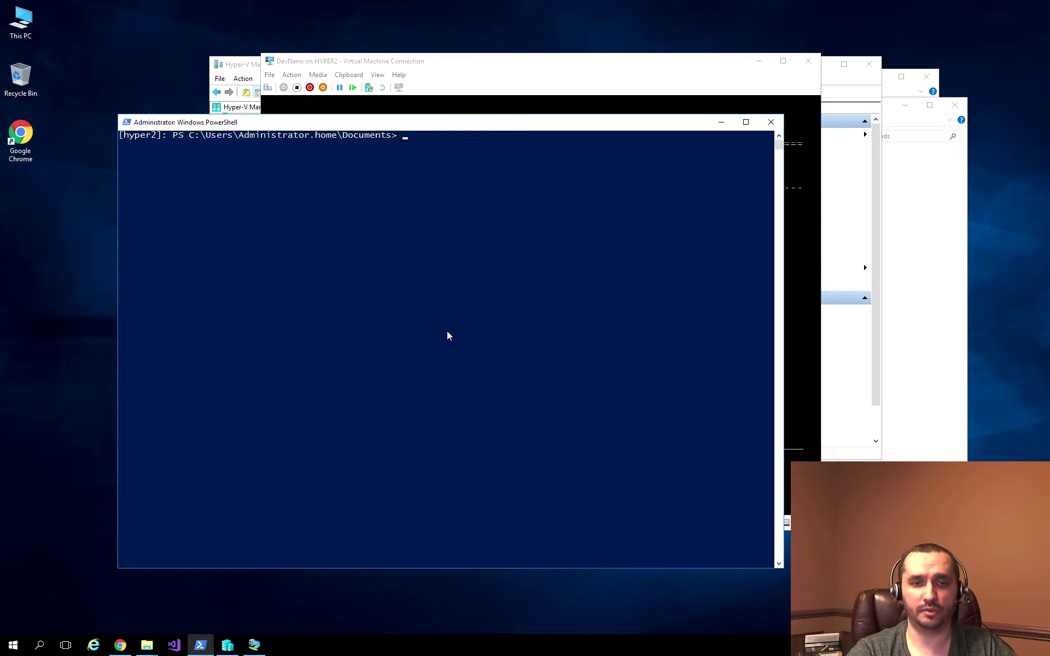
pyautogui.write('ente')
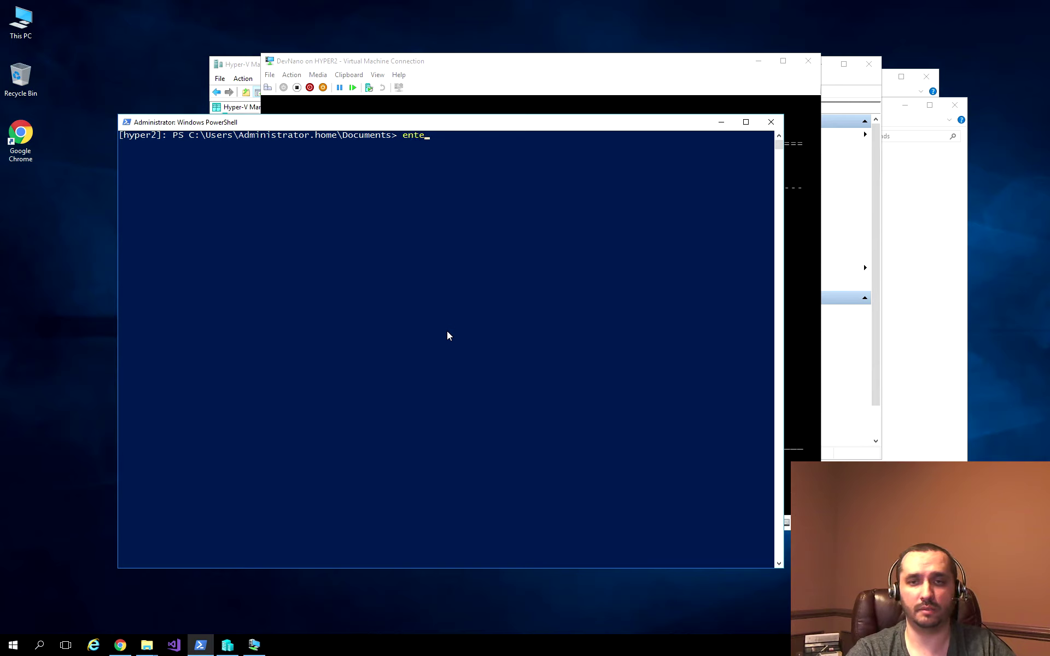
pyautogui.write('r-psse')
pyautogui.press('Tab')
pyautogui.write('-')
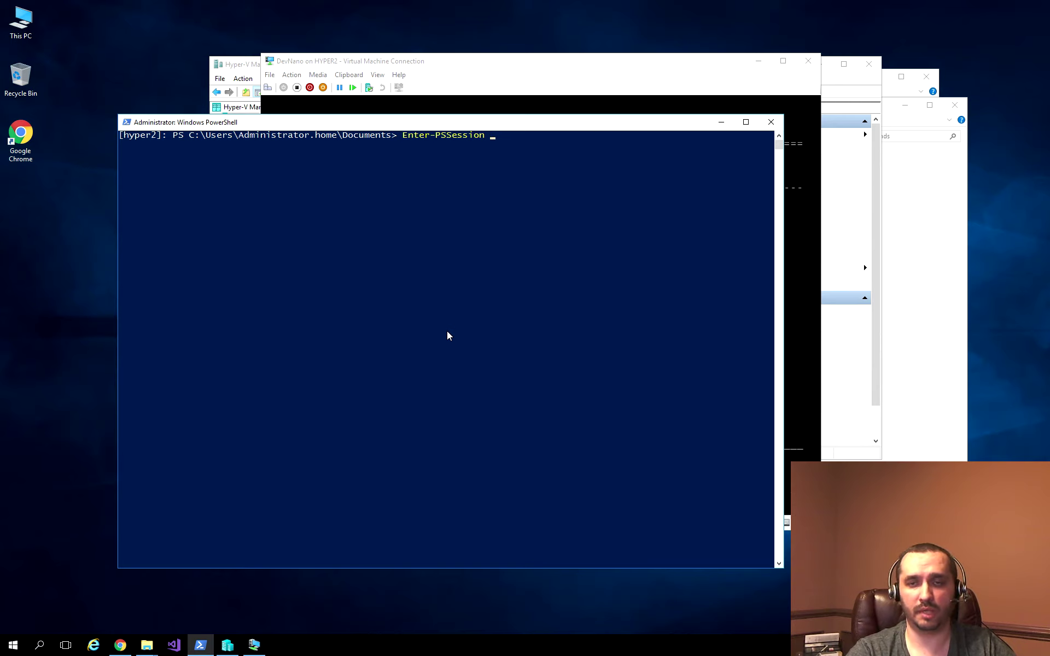
pyautogui.write('vm')
pyautogui.press('Tab')
pyautogui.write('De')
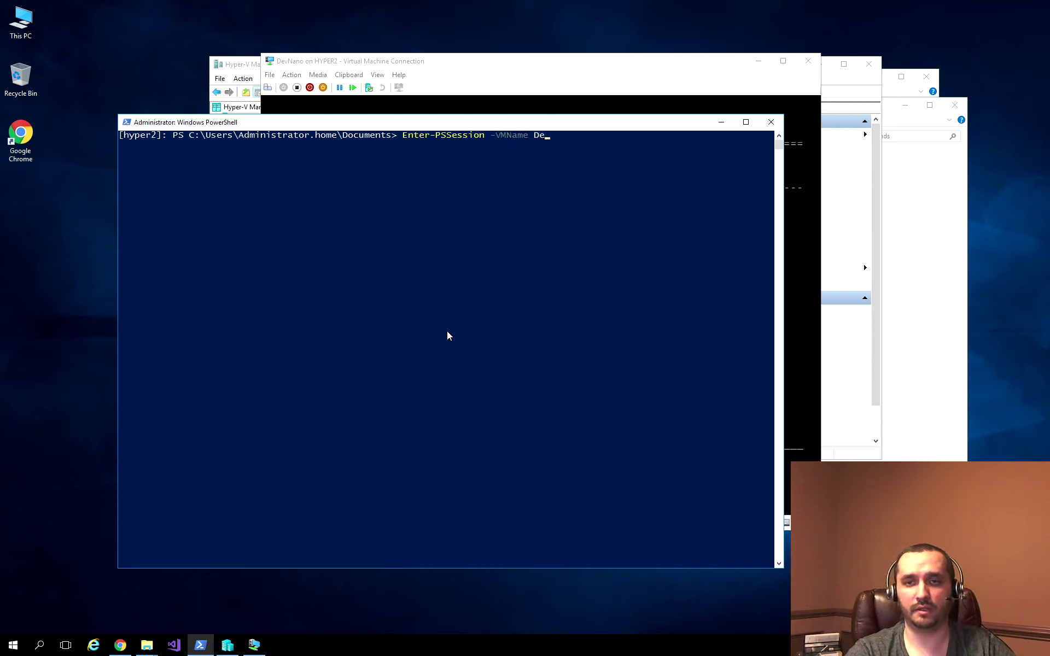
pyautogui.write('vNan')
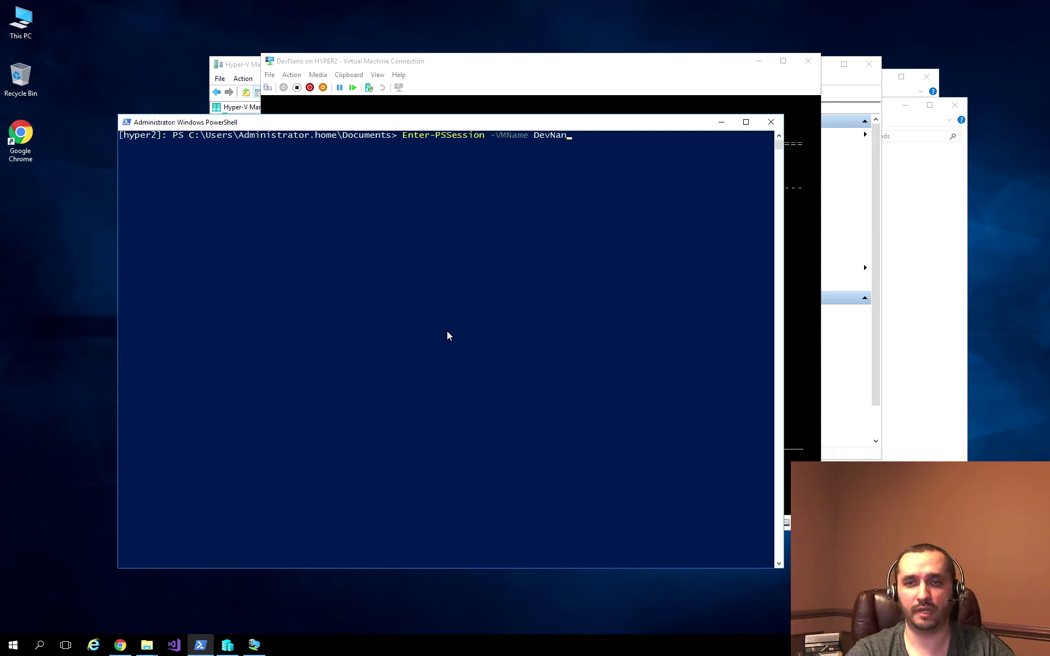
pyautogui.write('o -cred')
pyautogui.press('Tab')
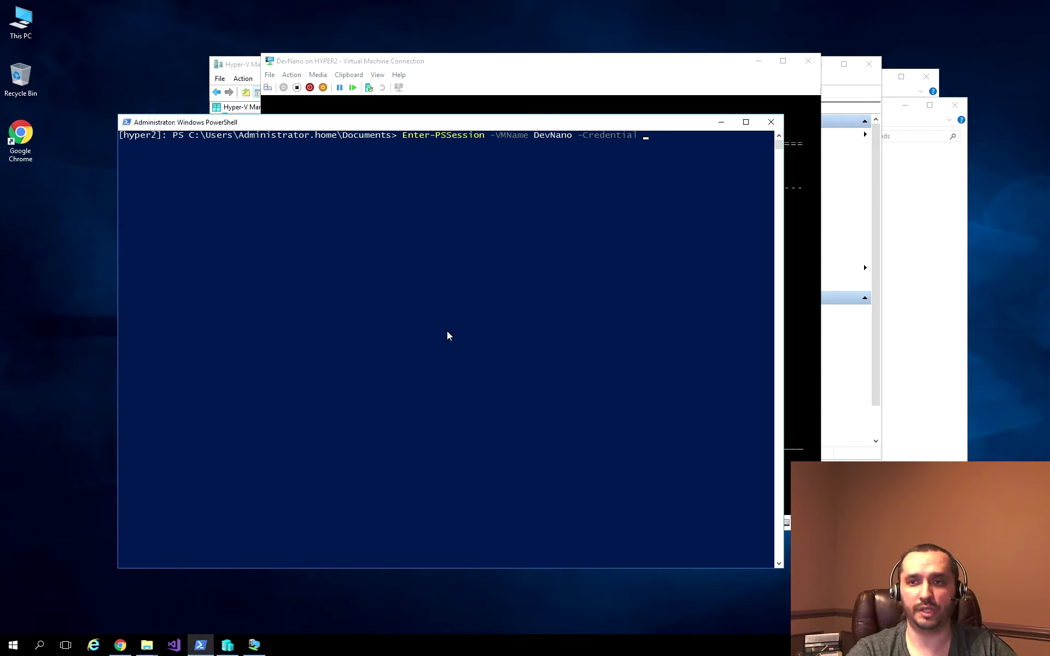
pyautogui.write('DevN')
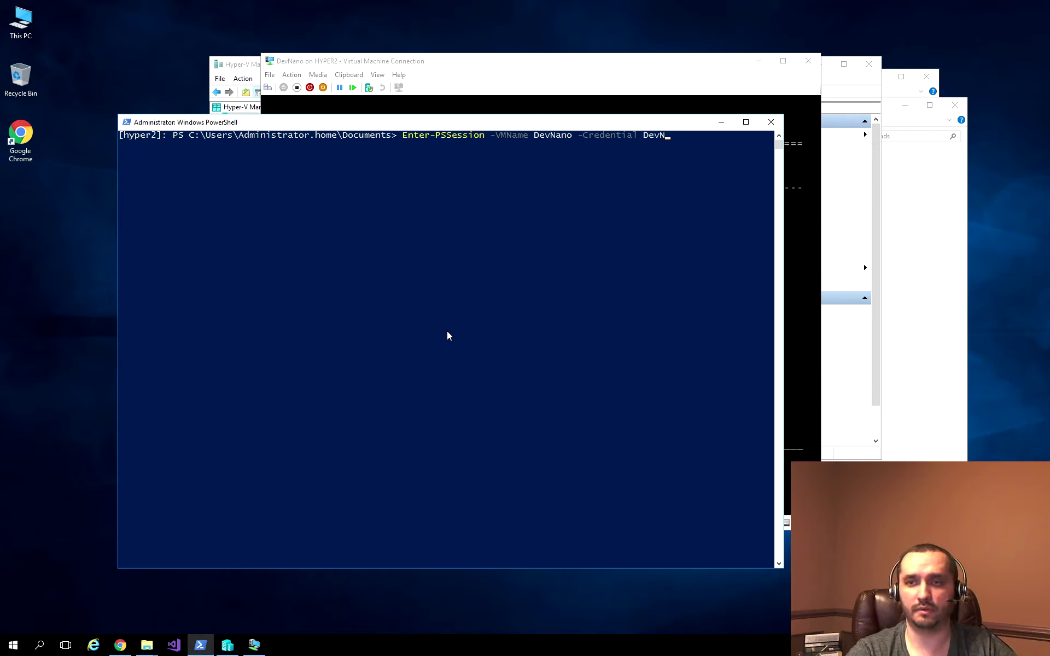
pyautogui.write('ano\\Administ')
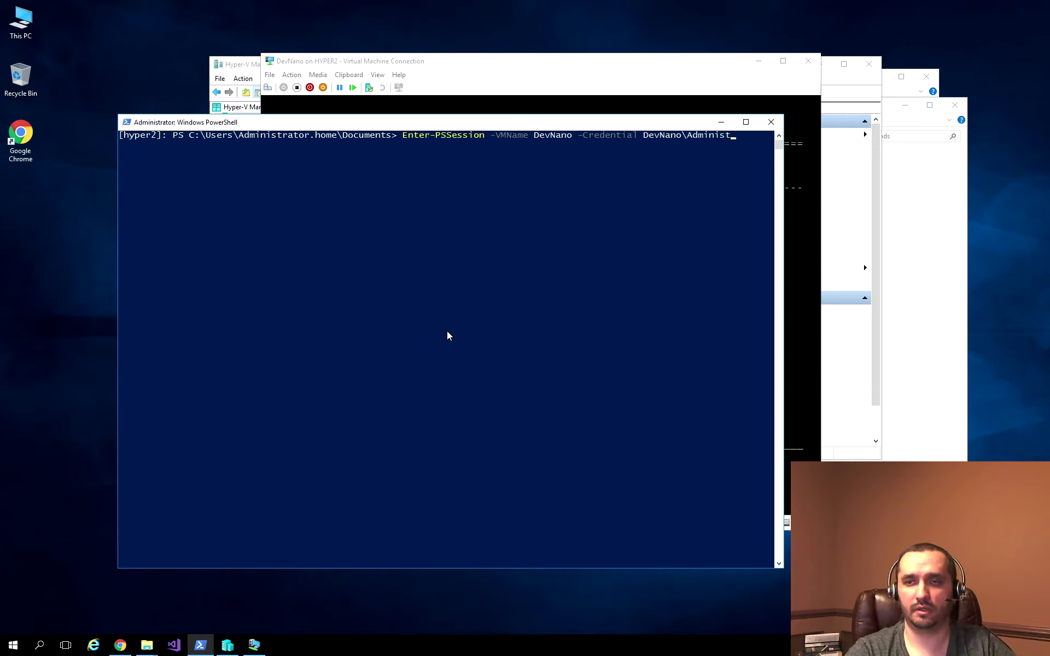
pyautogui.write('rator********')
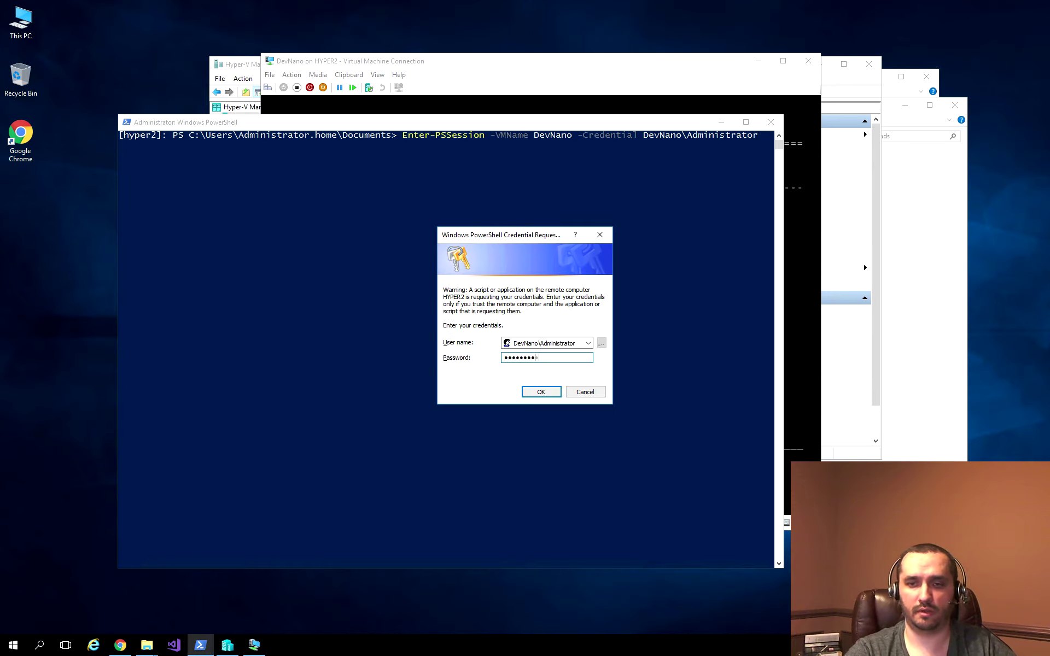
pyautogui.press('Return')
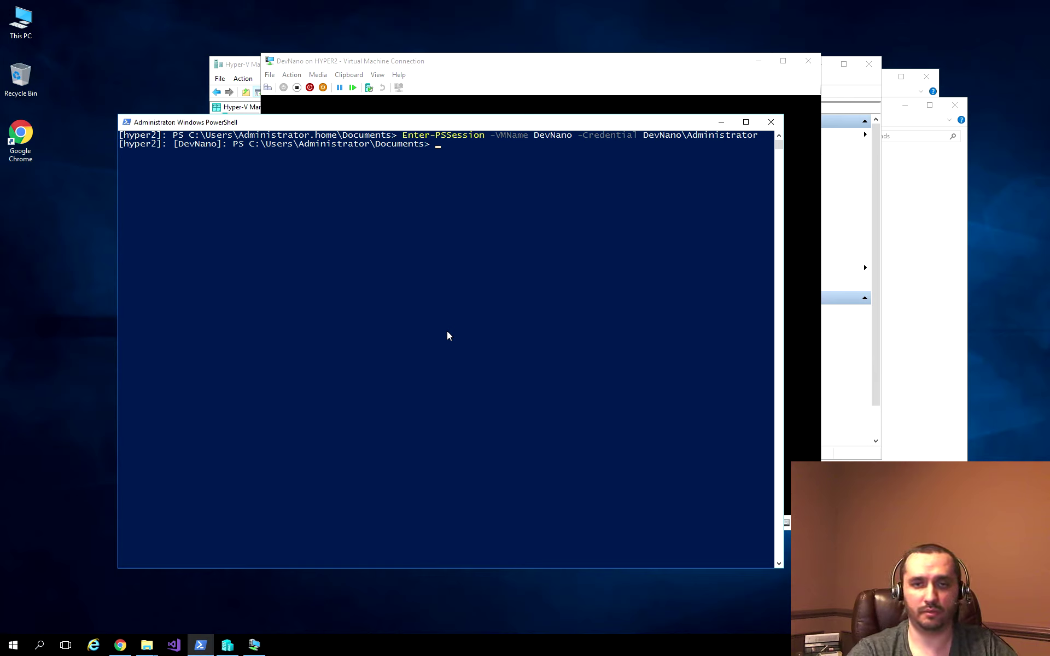
pyautogui.write('get-')
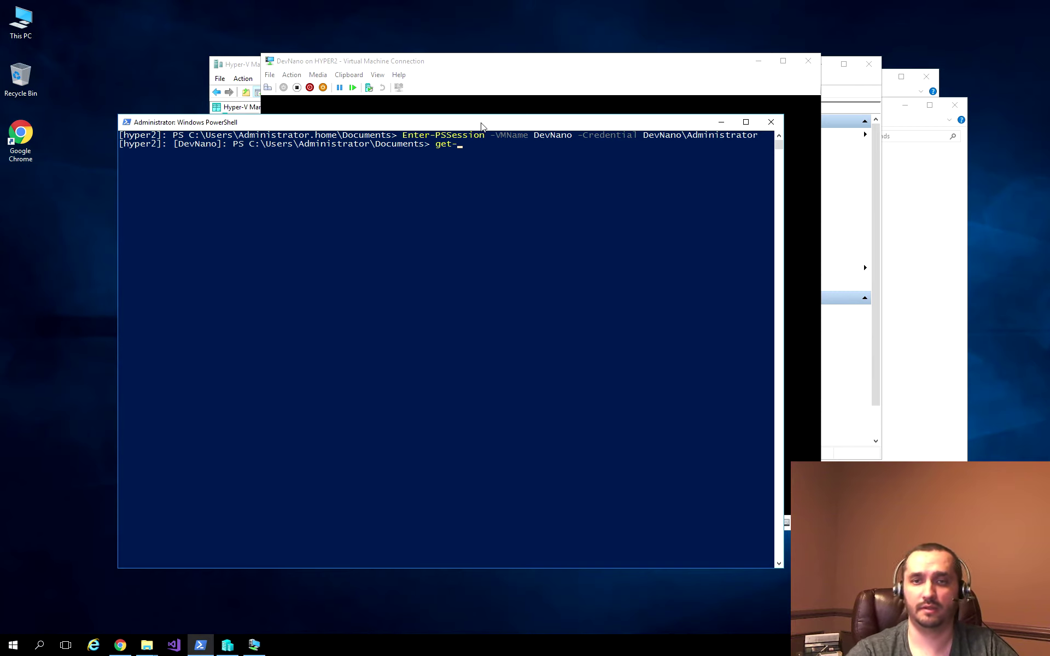
# Step: Run Get-DnsClientServerAddress and mark the Ethernet entry showing DNS server 192.168.1.1
pyautogui.write('dnsclient')
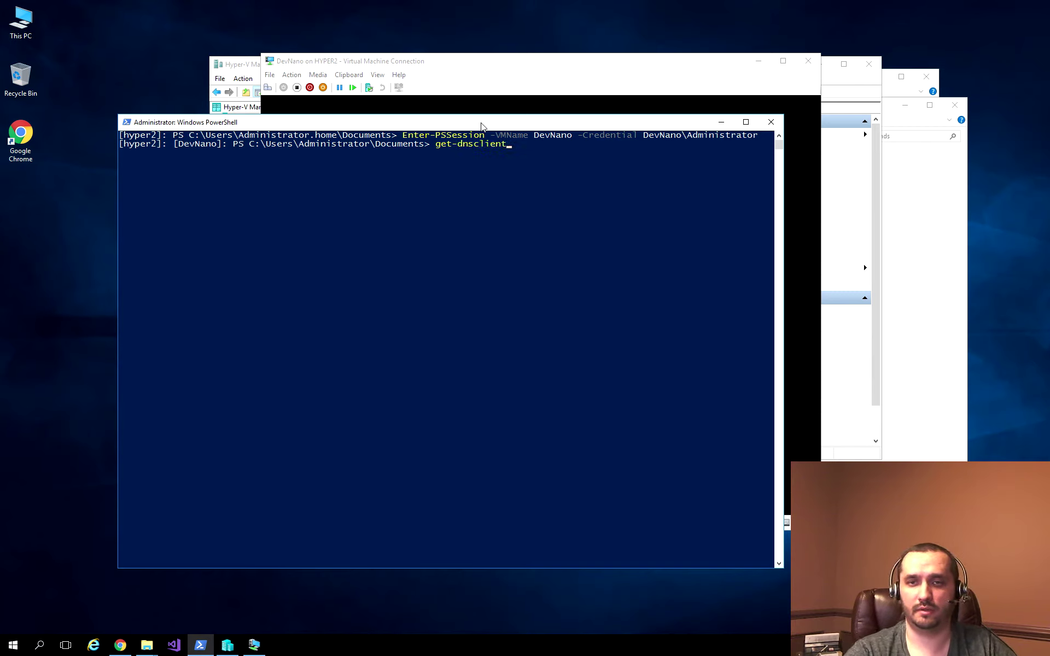
pyautogui.press('Tab')
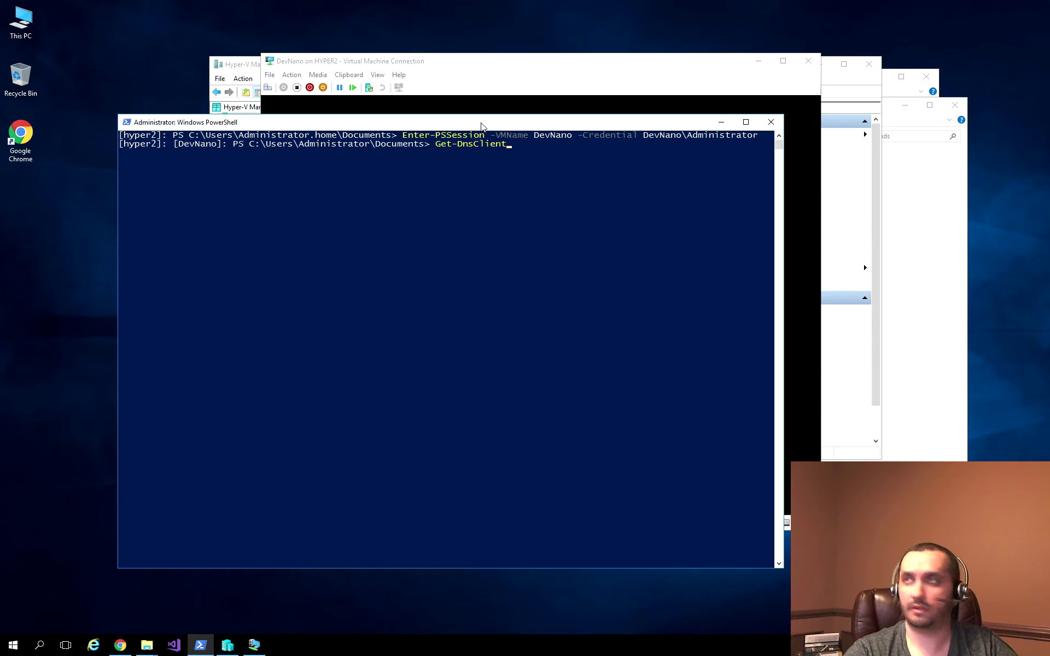
pyautogui.write('Se')
pyautogui.press('Tab')
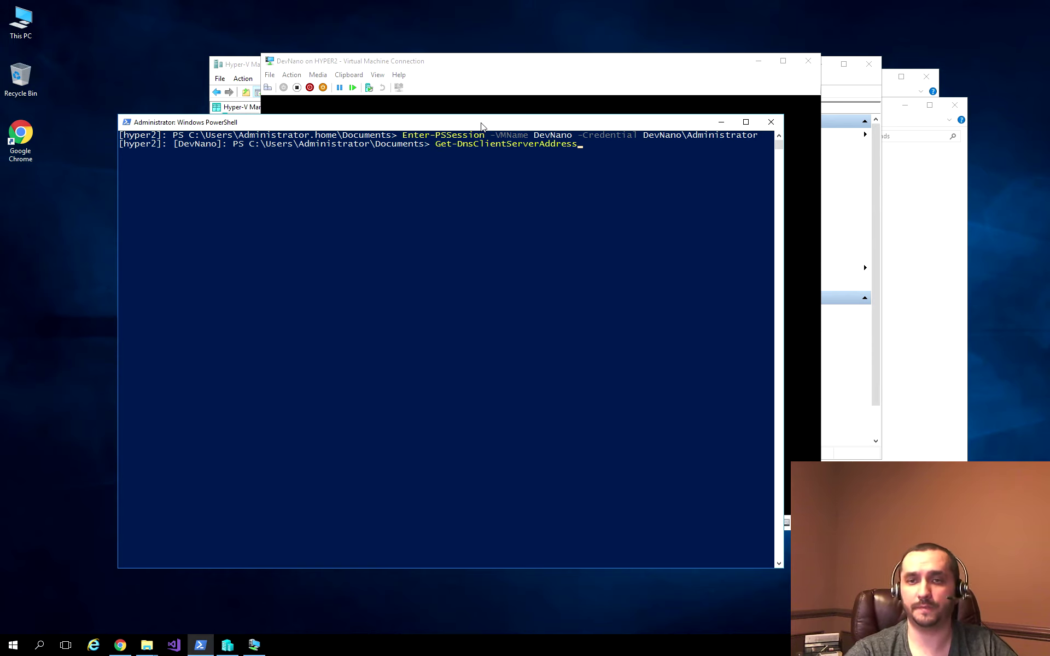
pyautogui.press('Return')
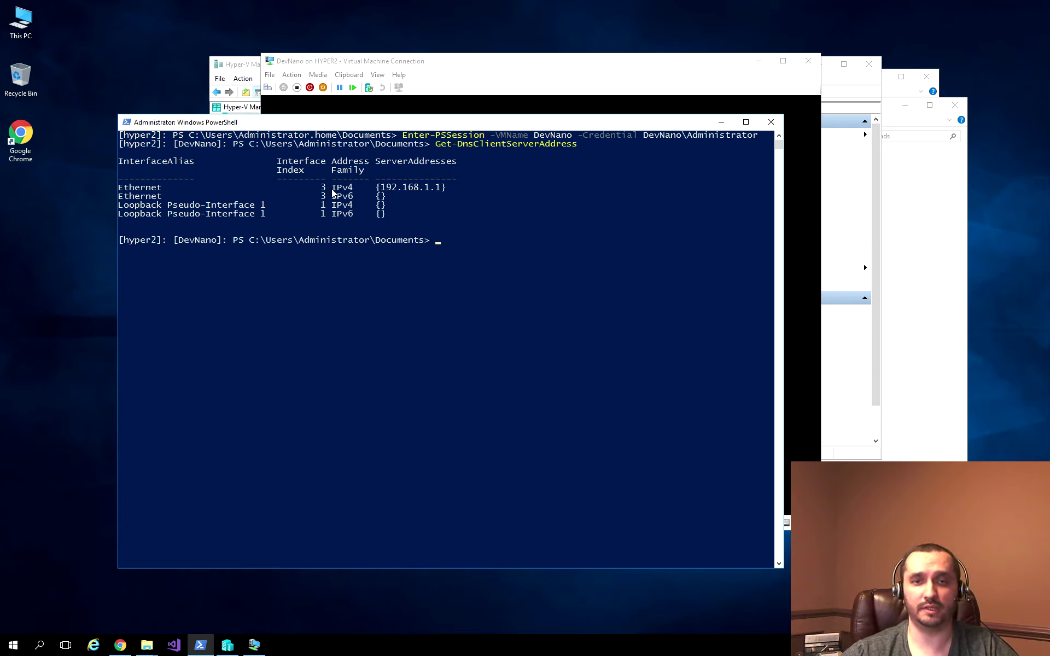
pyautogui.moveTo(119, 188); pyautogui.dragTo(446, 189)
pyautogui.click(444, 188)
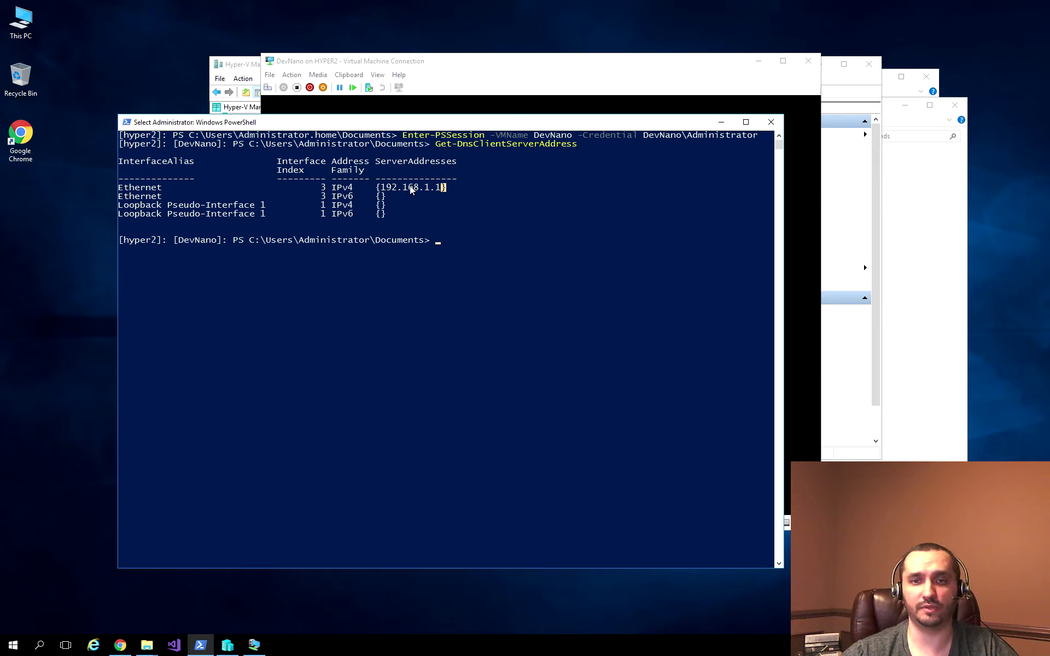
pyautogui.rightClick(543, 194)
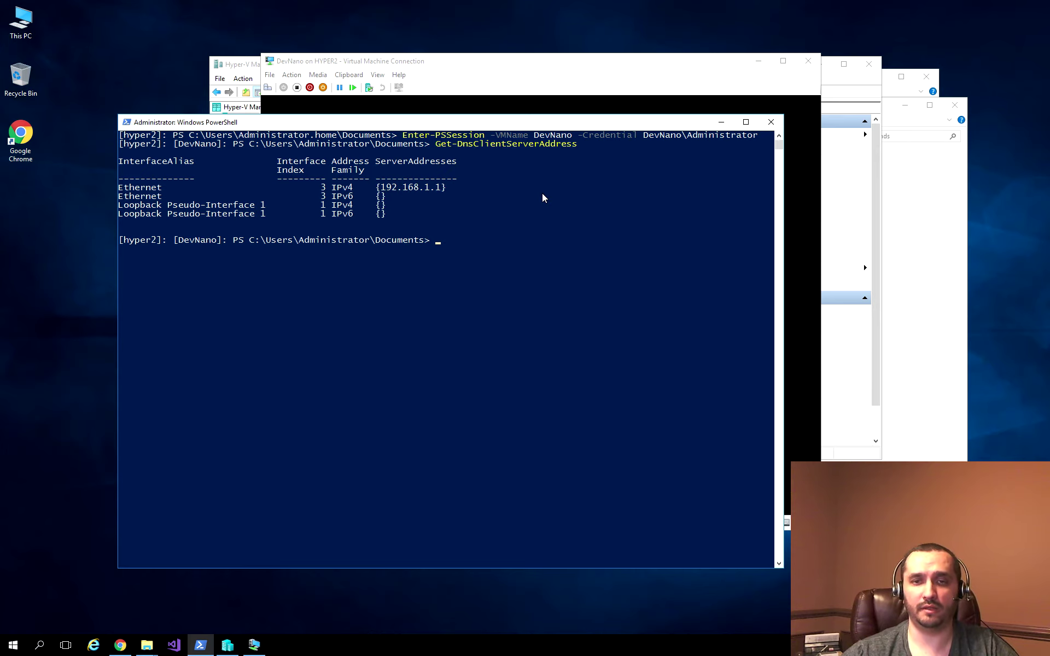
# Step: Pipe the first adapter into Set-DnsClientServerAddress -ServerAddresses ('192.168.1.3')
pyautogui.press('Up')
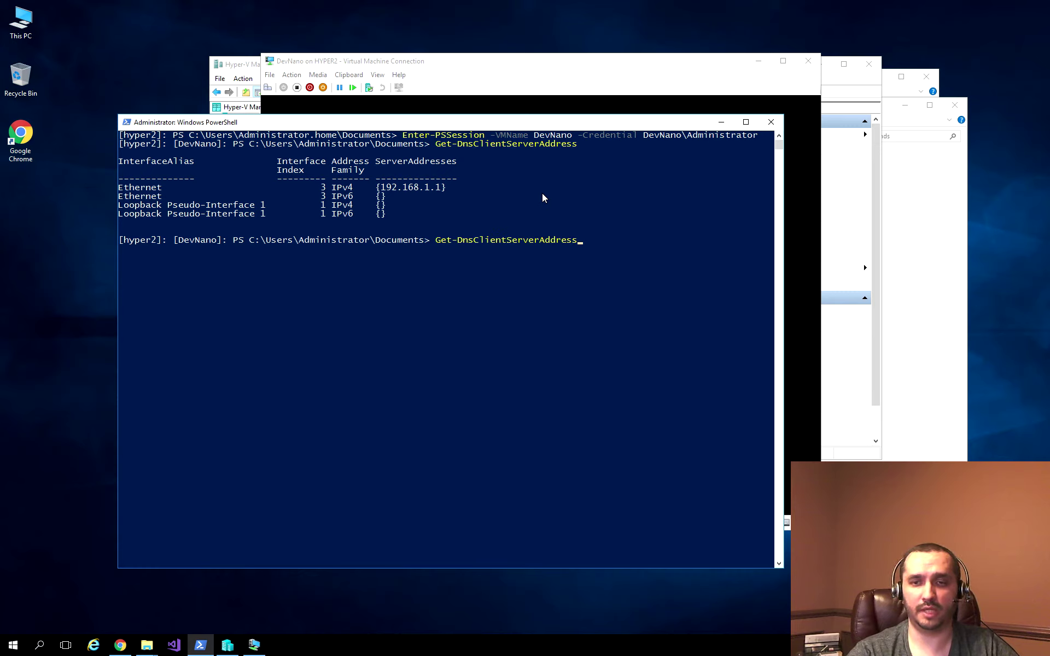
pyautogui.write('|')
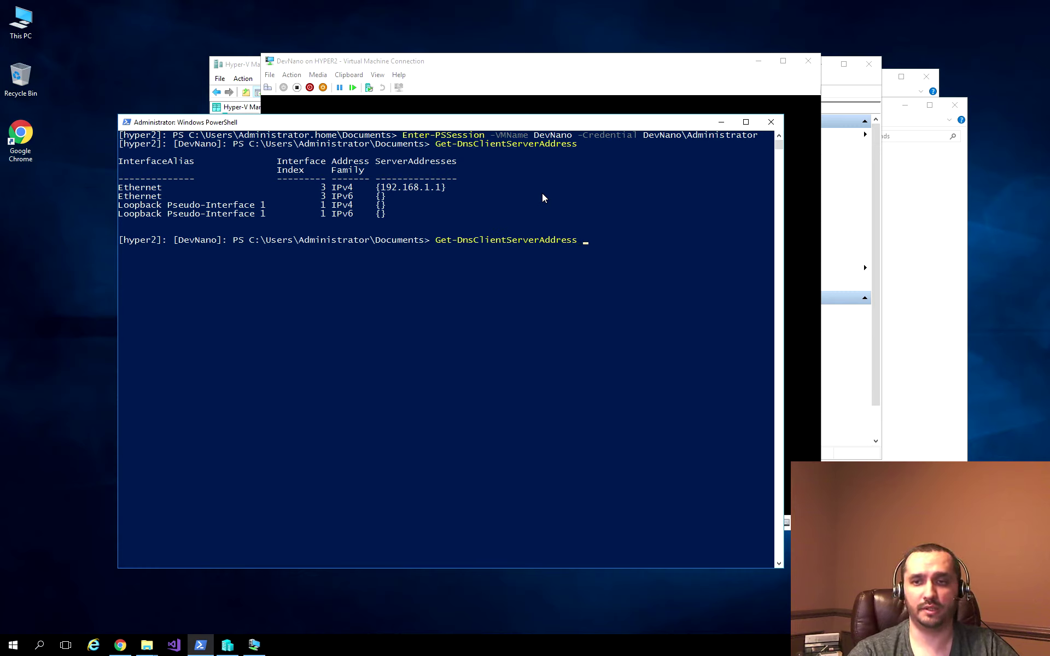
pyautogui.write(' select')
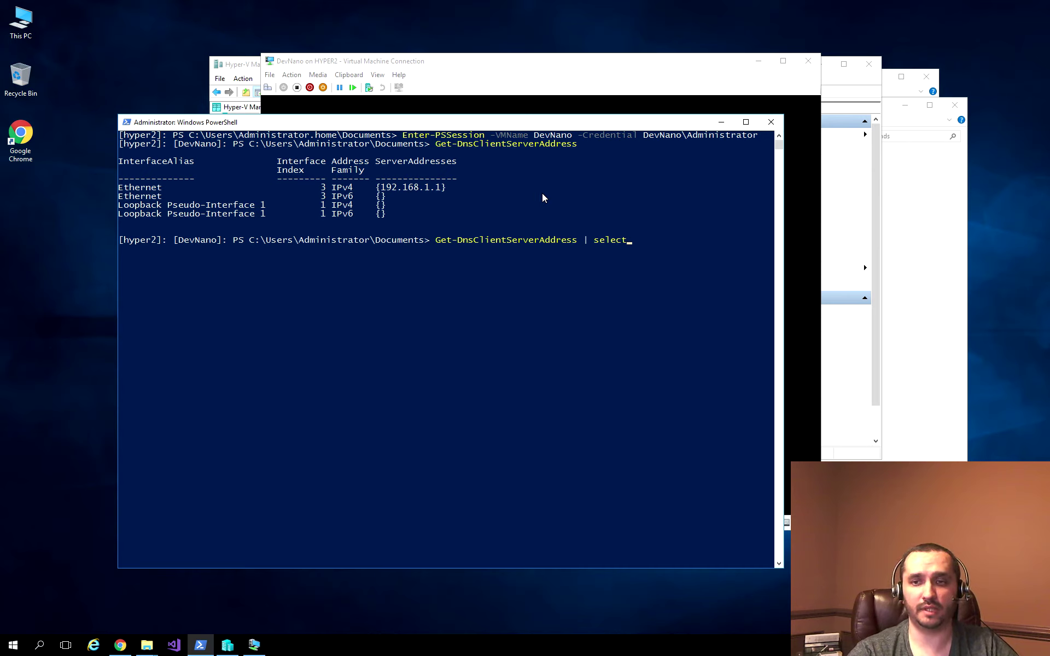
pyautogui.write('-First 1')
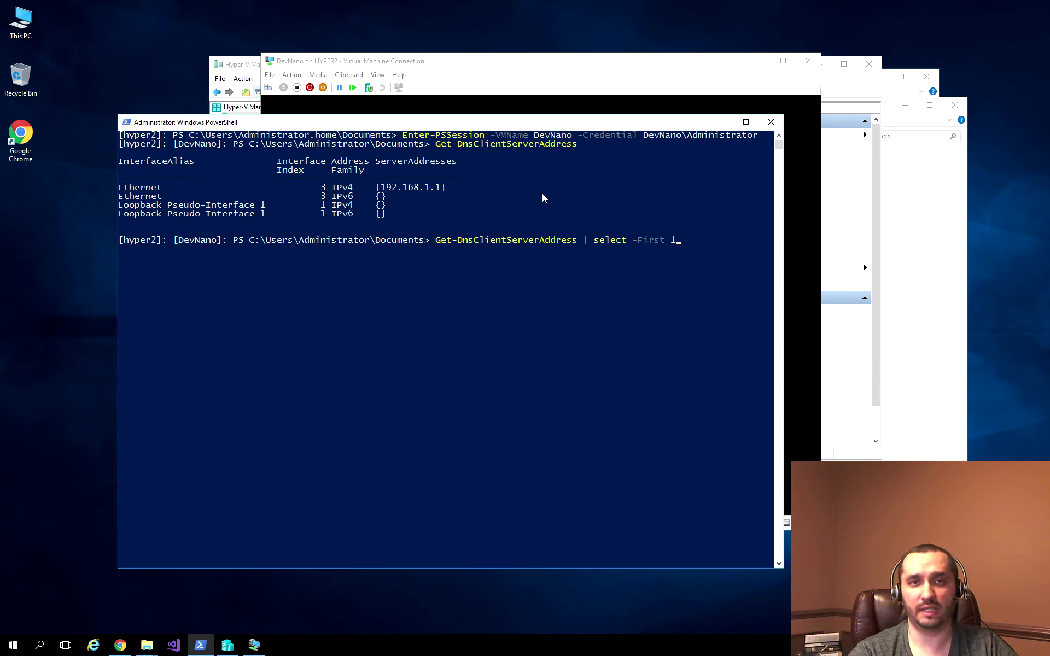
pyautogui.write(' | set-dn')
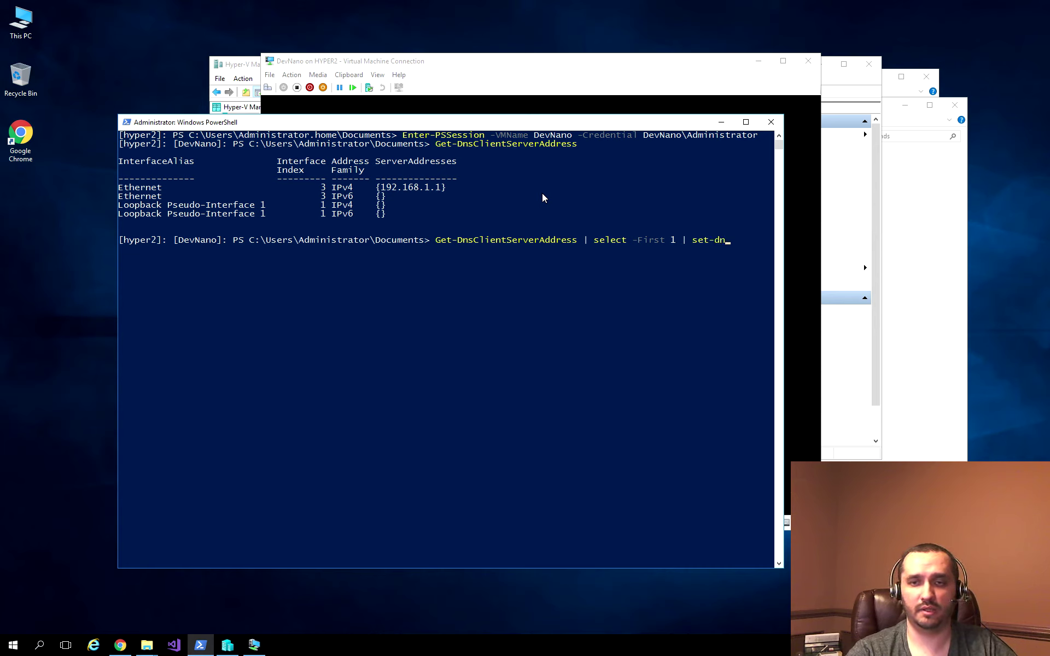
pyautogui.write('cClientSer')
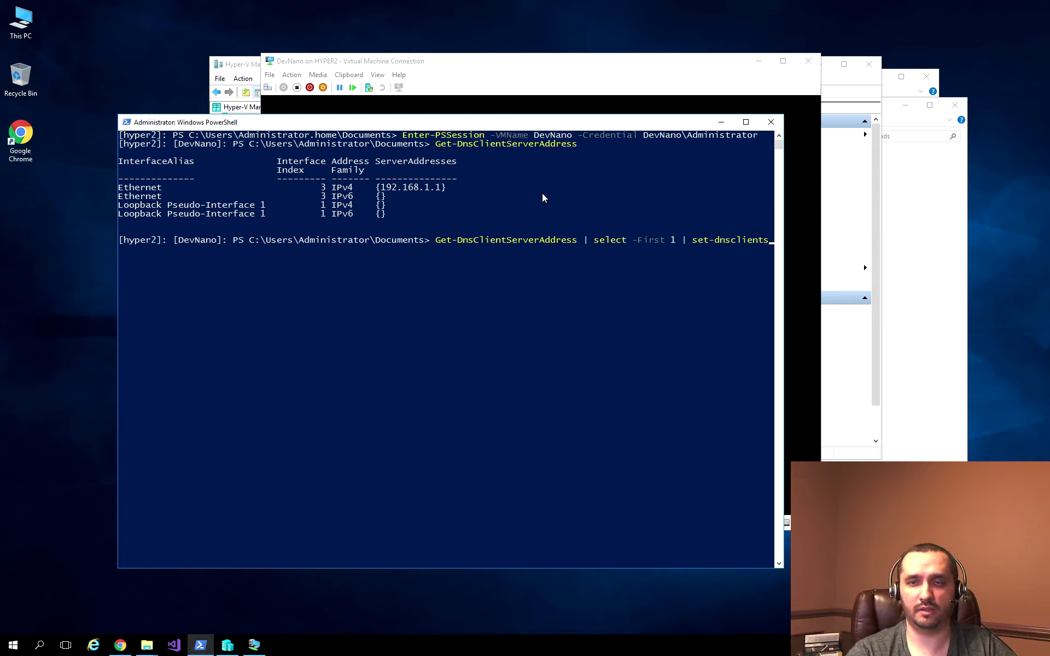
pyautogui.press('Tab')
pyautogui.write('-s')
pyautogui.press('Tab')
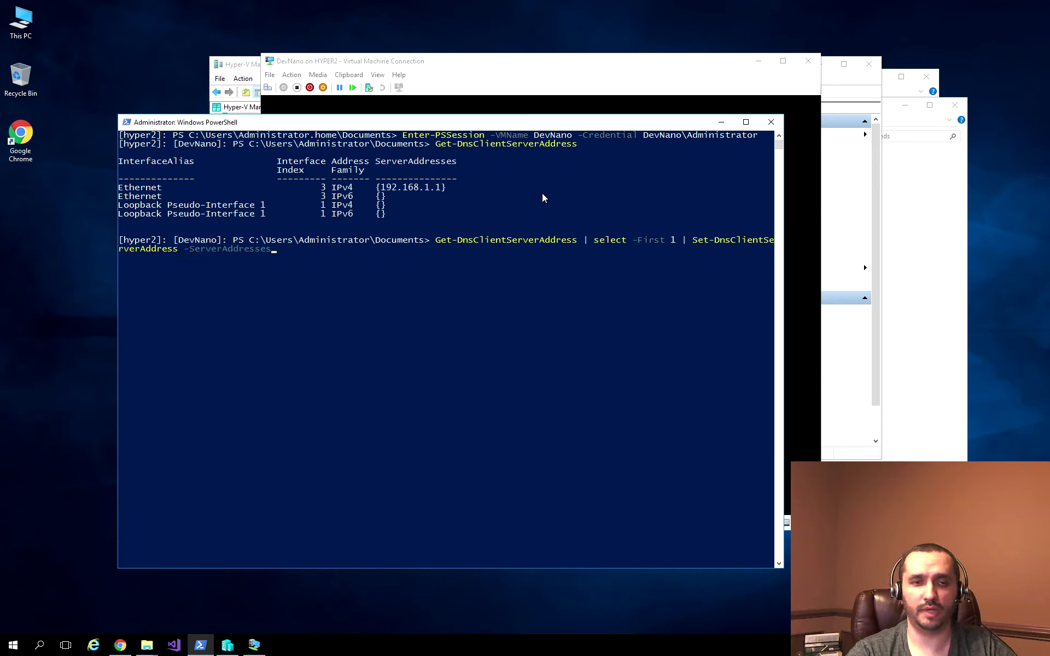
pyautogui.write('(')
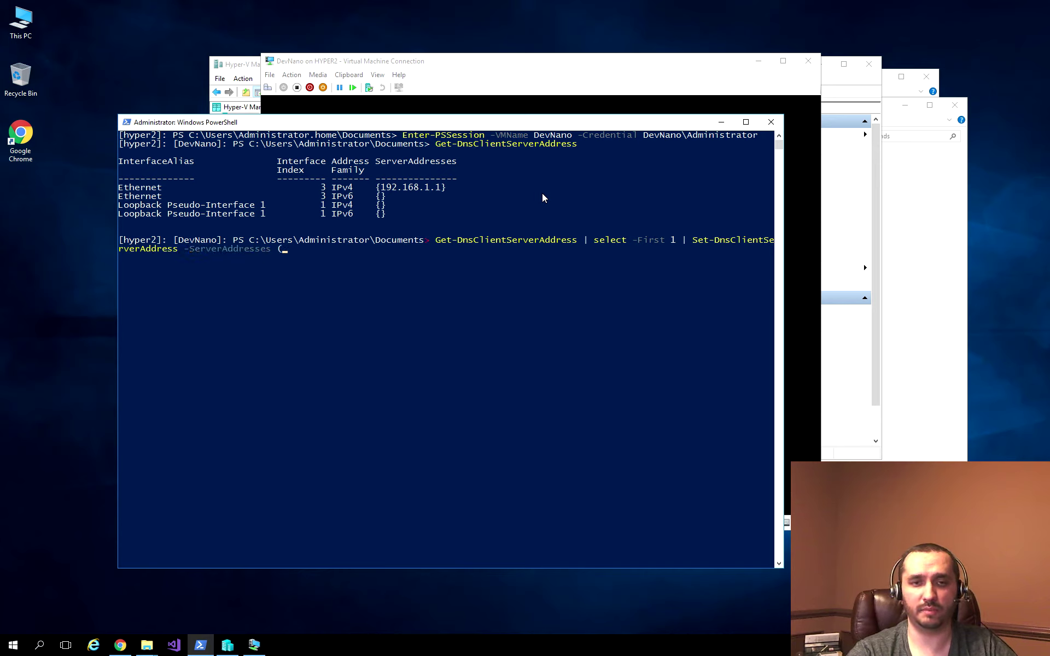
pyautogui.write("'")
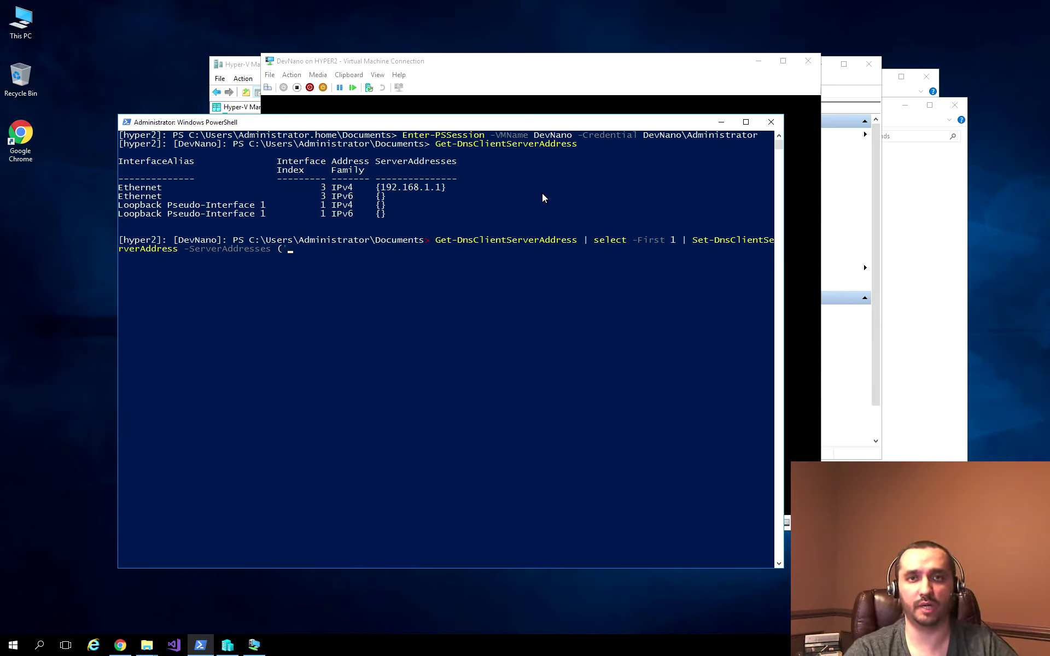
pyautogui.write('19')
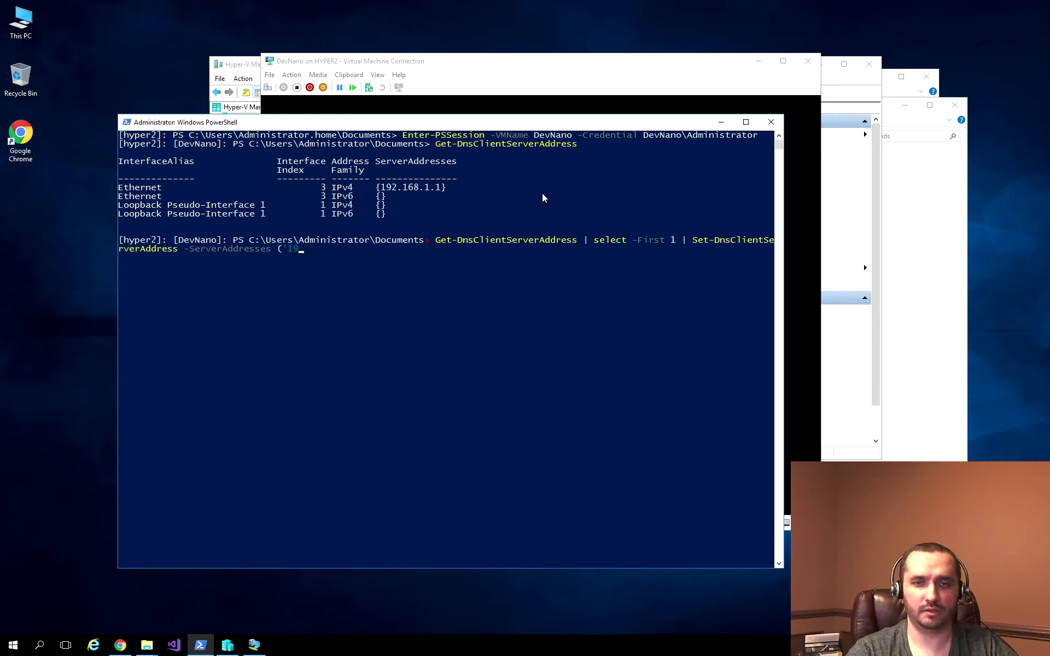
pyautogui.write("2.168.1.3')")
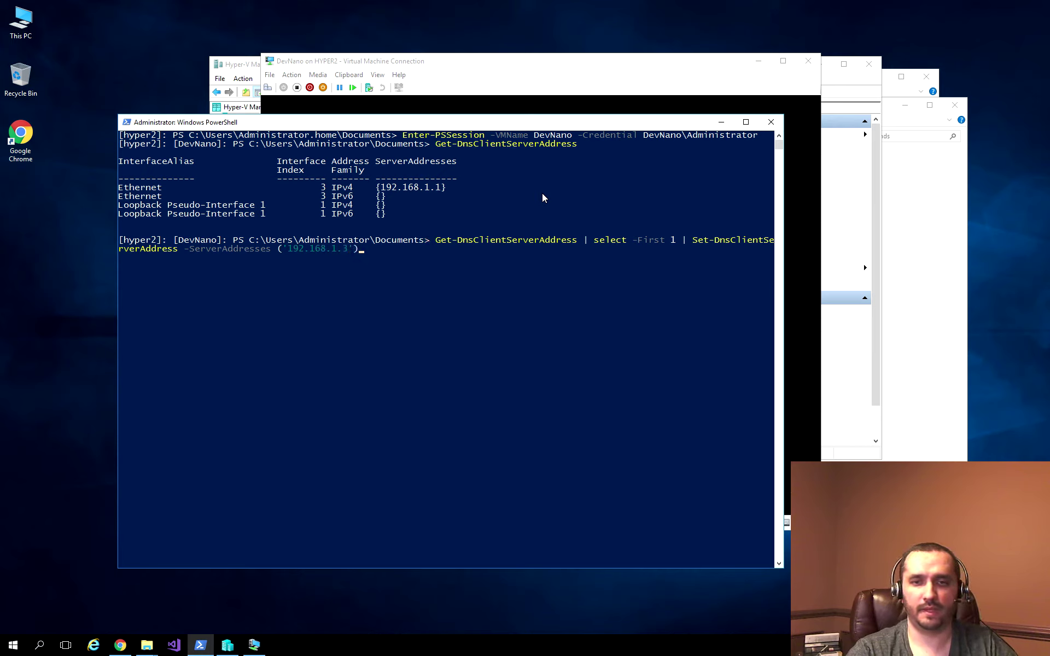
pyautogui.press('Return')
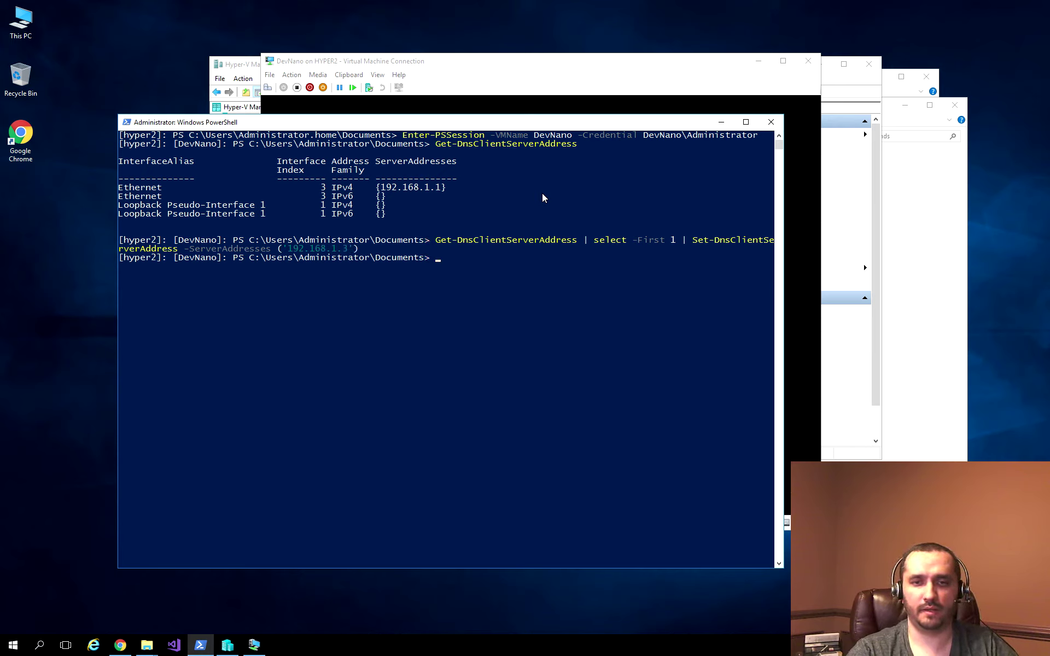
pyautogui.press('Up')
pyautogui.press('Up')
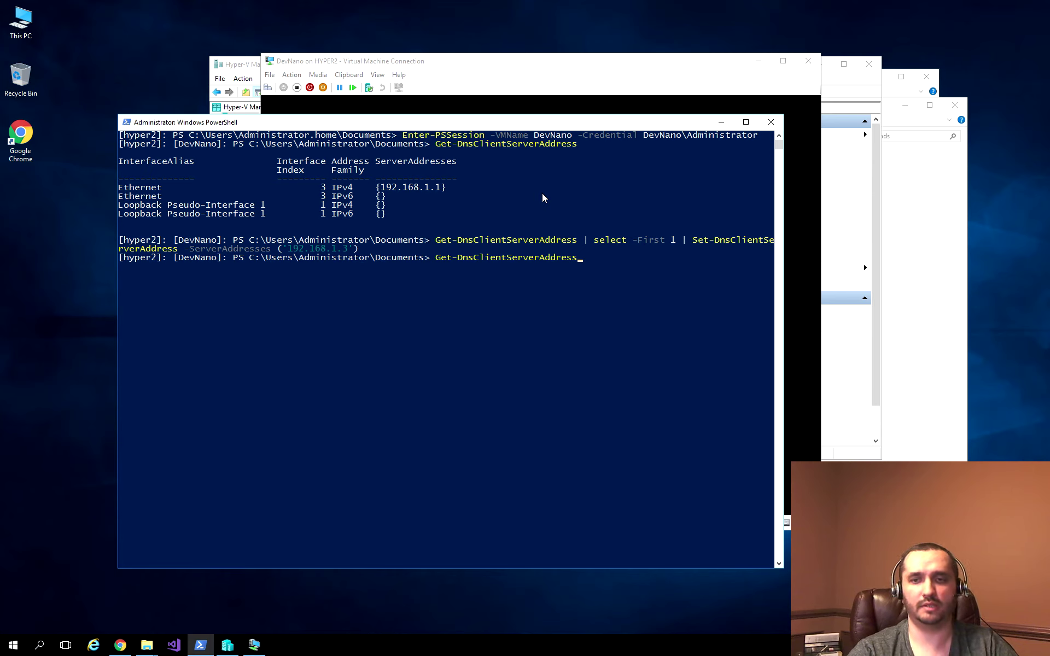
# Step: Verify with Get-DnsClientServerAddress and ipconfig /all that DNS is 192.168.1.3, then clear the console
pyautogui.press('Return')
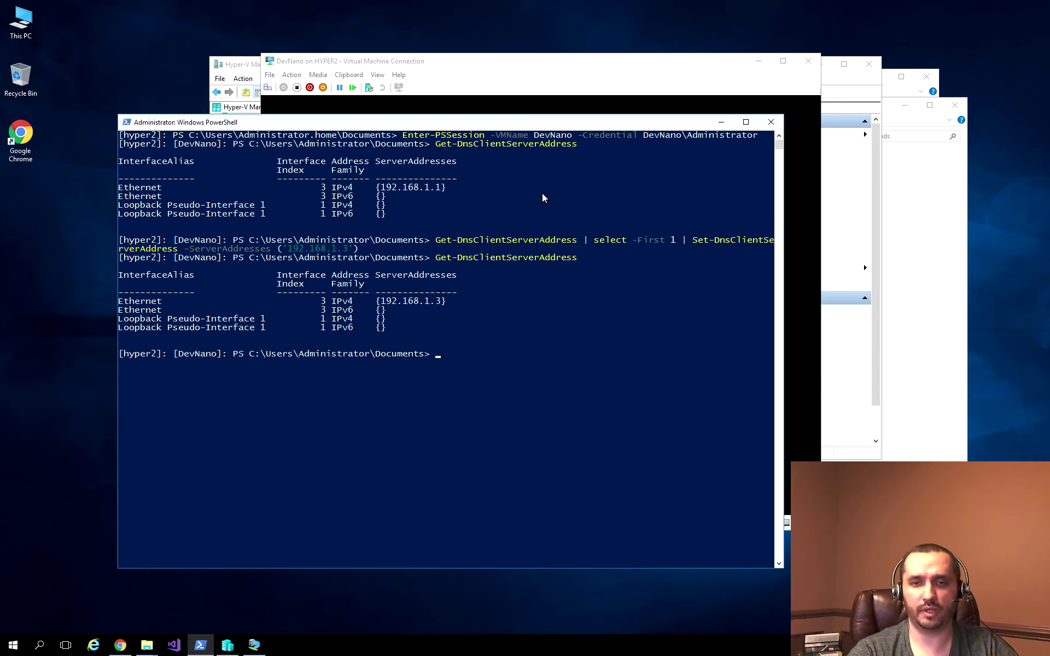
pyautogui.write('ipcofni')
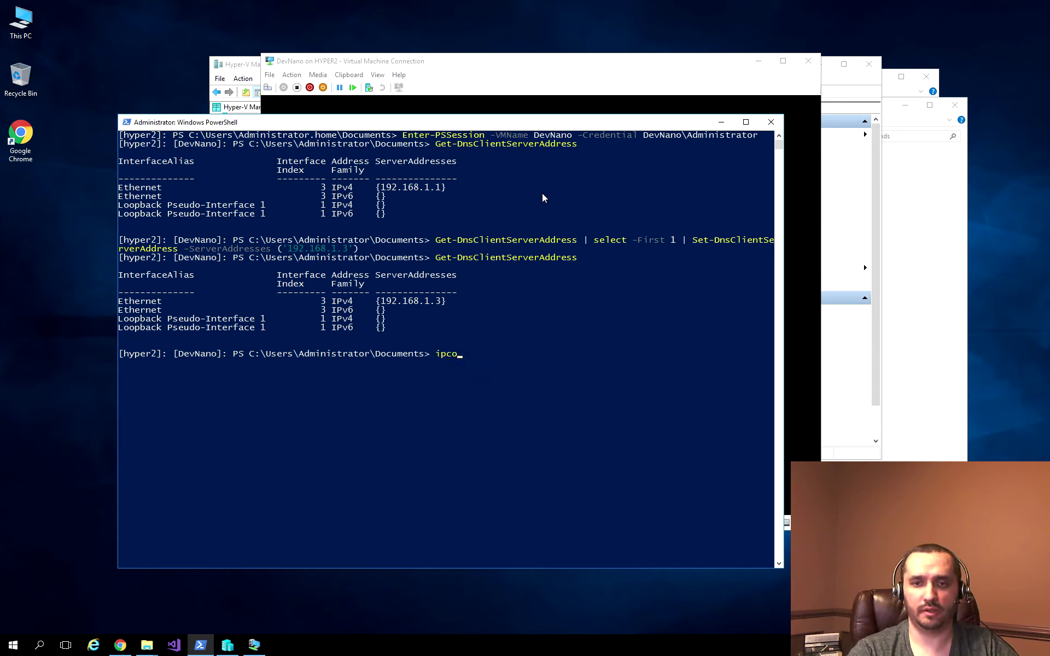
pyautogui.press('BackSpace')
pyautogui.press('BackSpace')
pyautogui.press('BackSpace')
pyautogui.write('nfig')
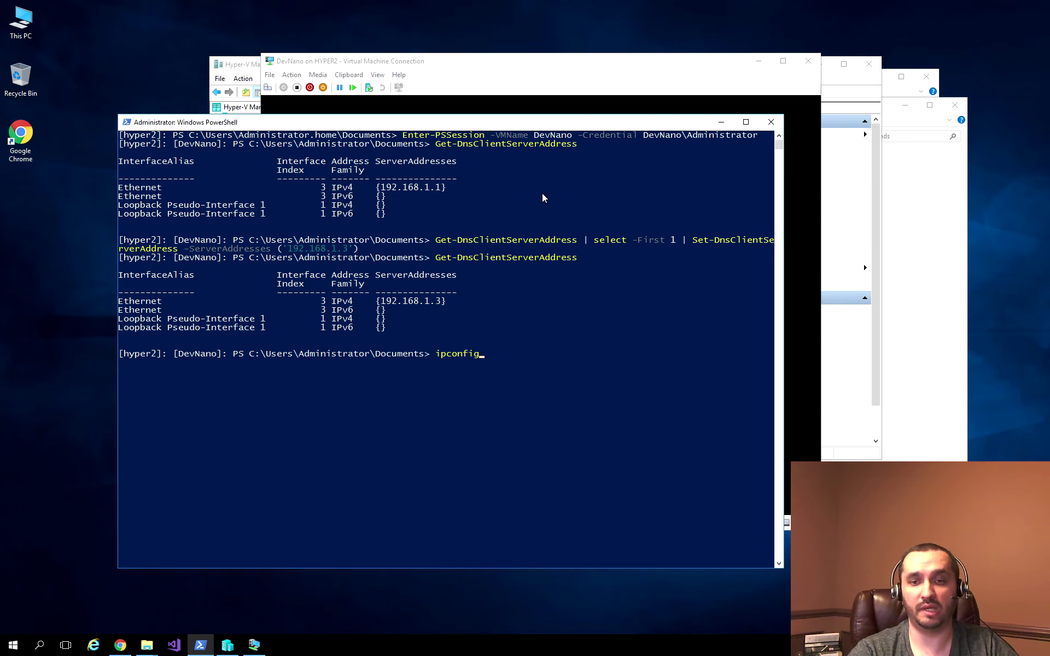
pyautogui.write(' /all')
pyautogui.press('Return')
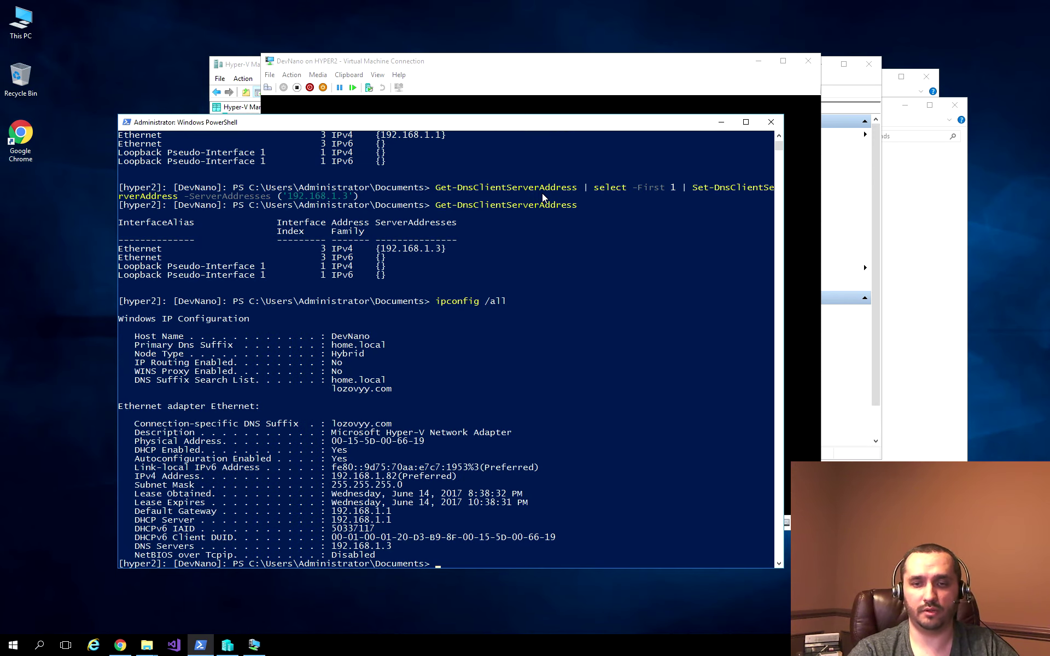
pyautogui.scroll(-3, 497, 282)
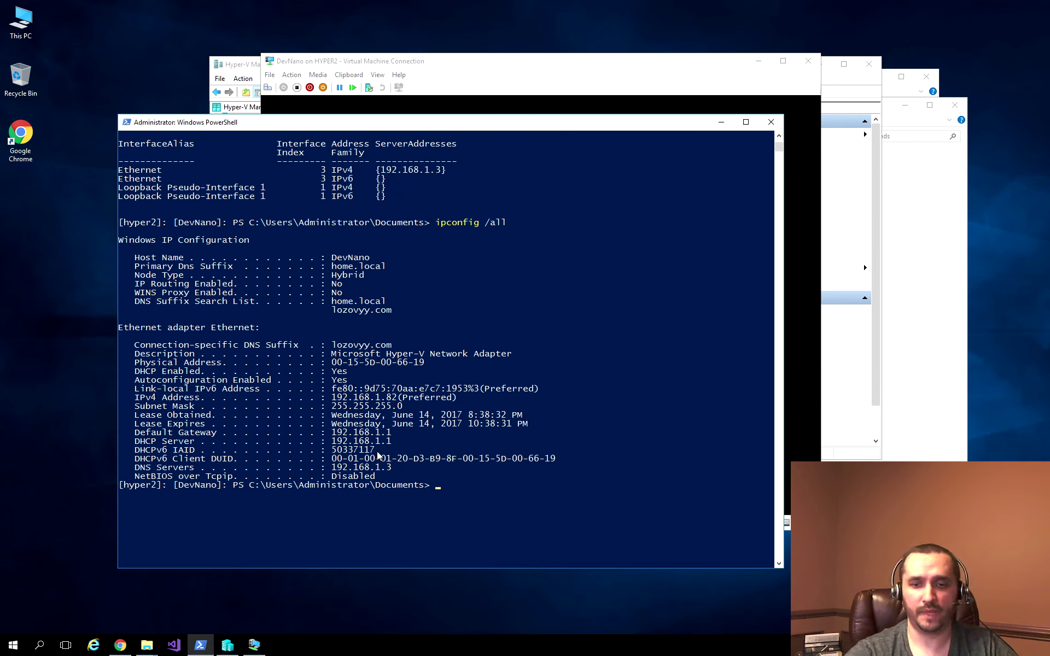
pyautogui.write('cls')
pyautogui.press('Return')
pyautogui.write('get-date')
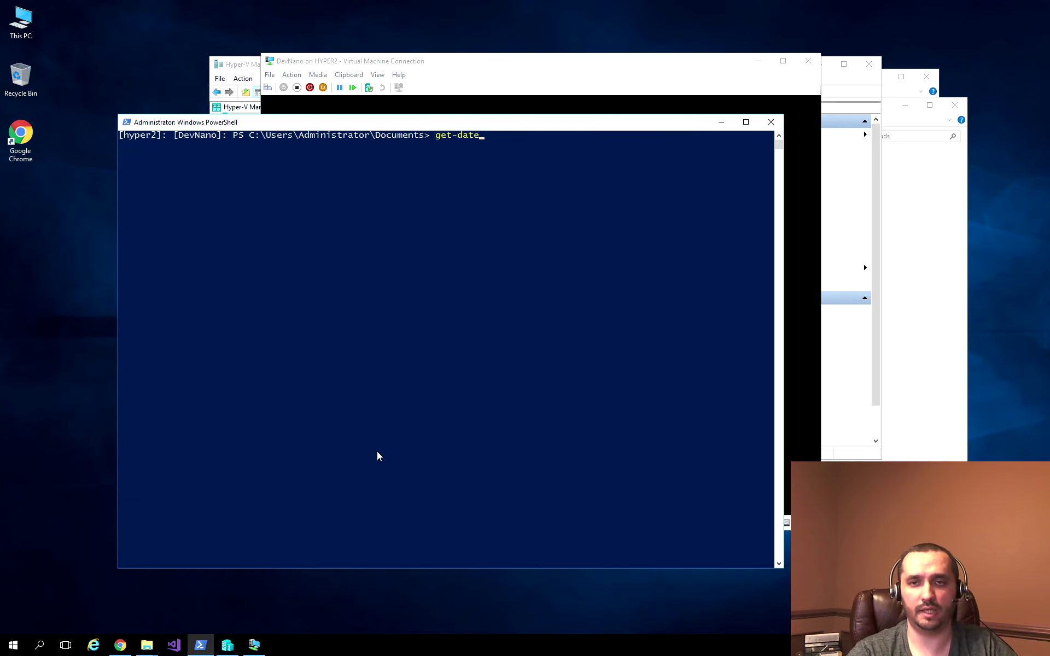
pyautogui.press('Return')
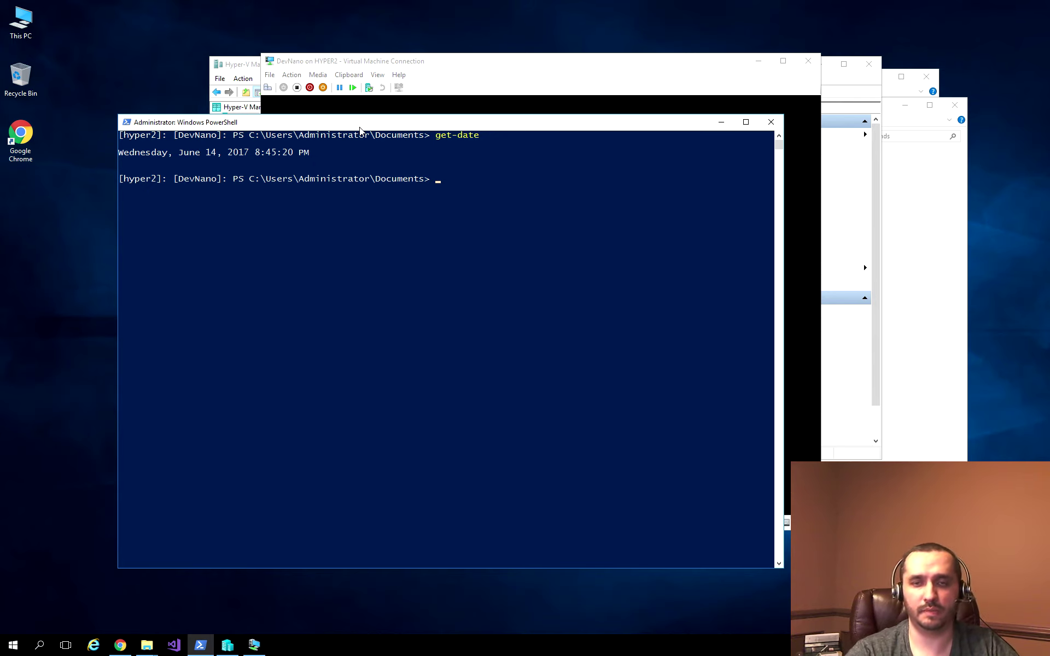
pyautogui.write('gpupdate /force')
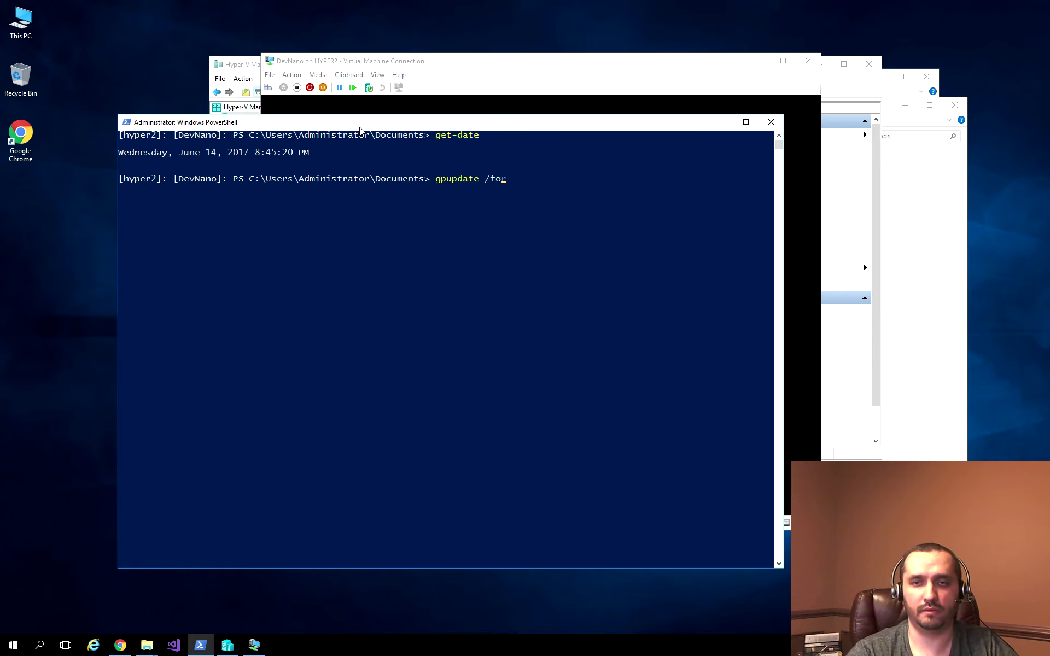
pyautogui.press('Return')
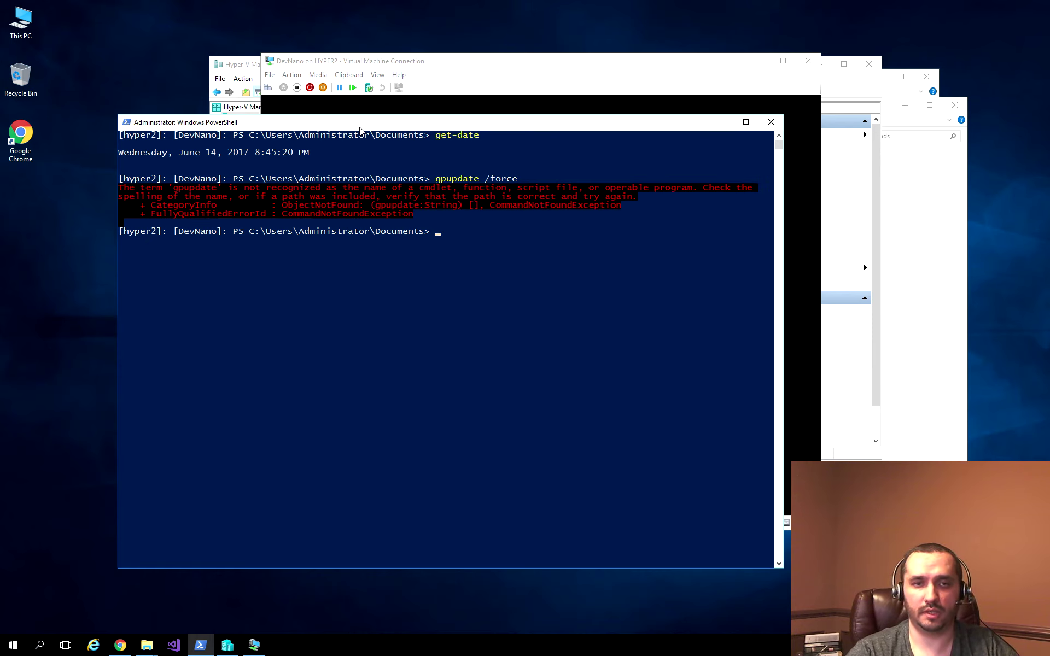
pyautogui.write('clear')
pyautogui.press('Return')
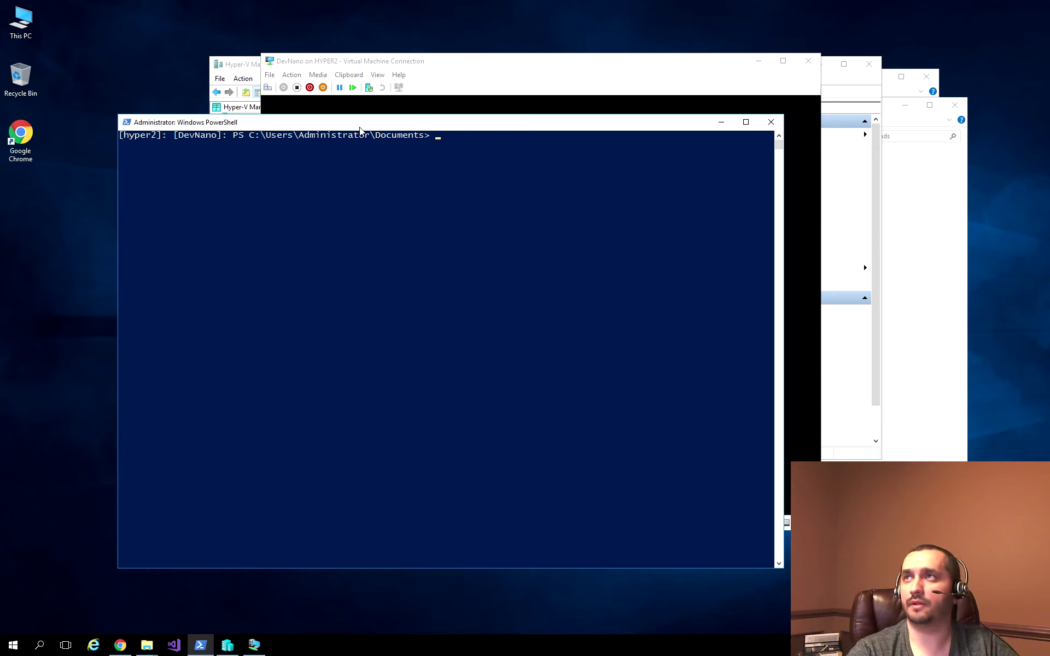
# Step: Check tzutil's usage, the current time zone with /g, and the list of valid zones
pyautogui.write('ts')
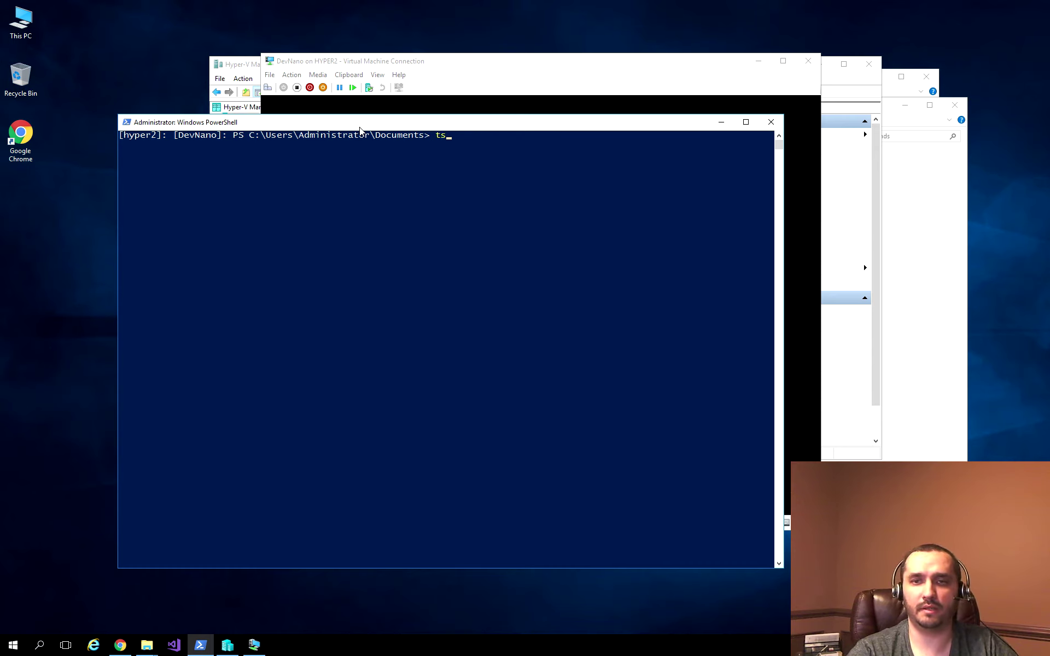
pyautogui.press('BackSpace')
pyautogui.write('zutil')
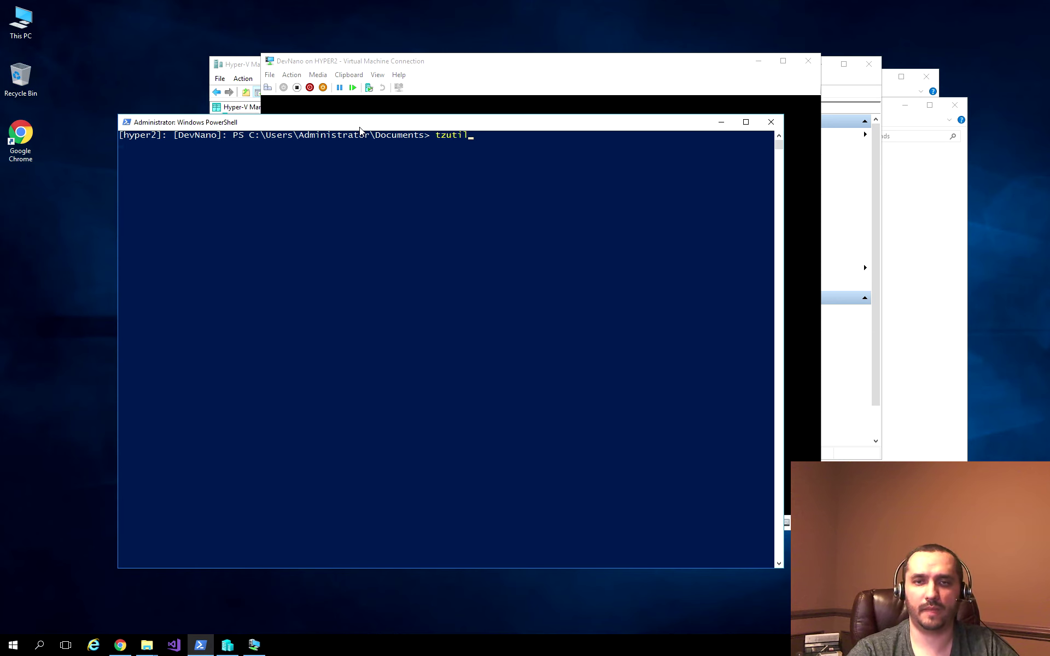
pyautogui.press('Return')
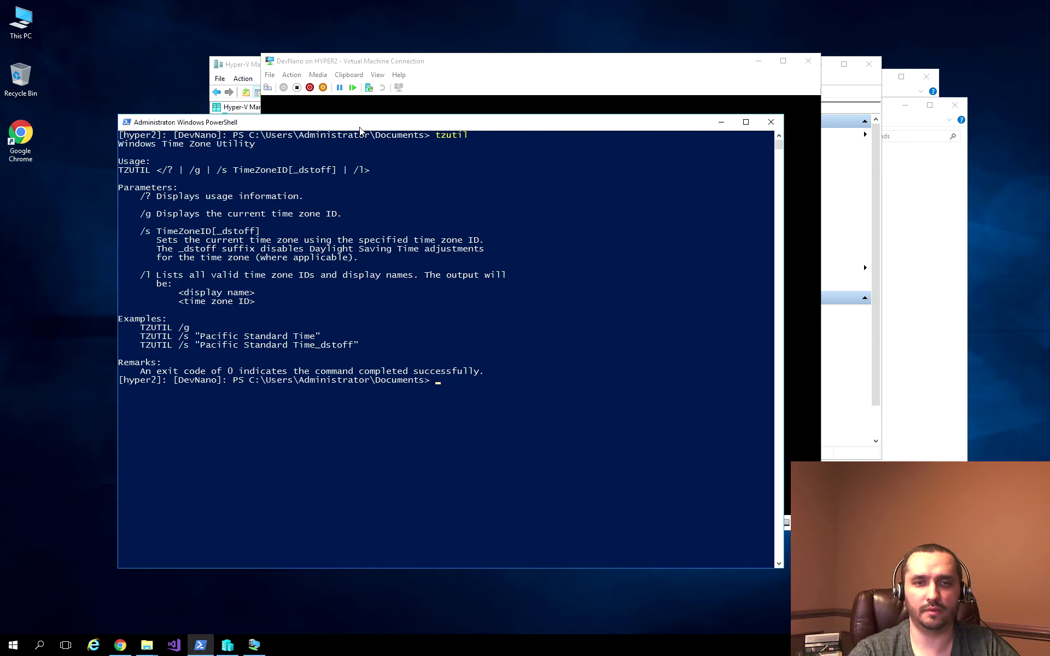
pyautogui.press('Up')
pyautogui.write('/')
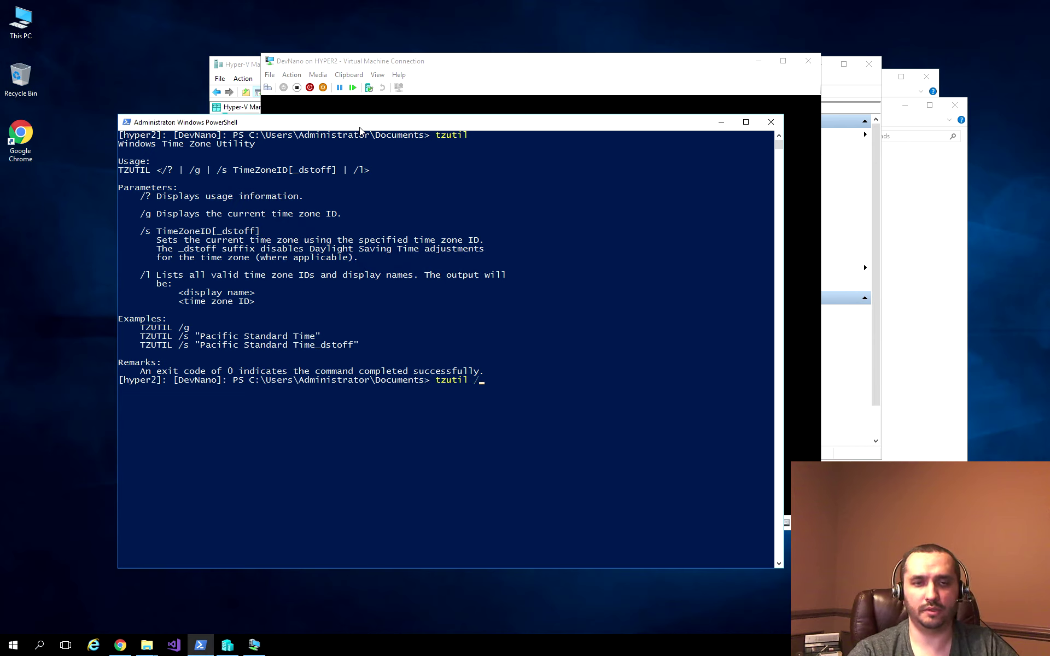
pyautogui.write('g')
pyautogui.press('Return')
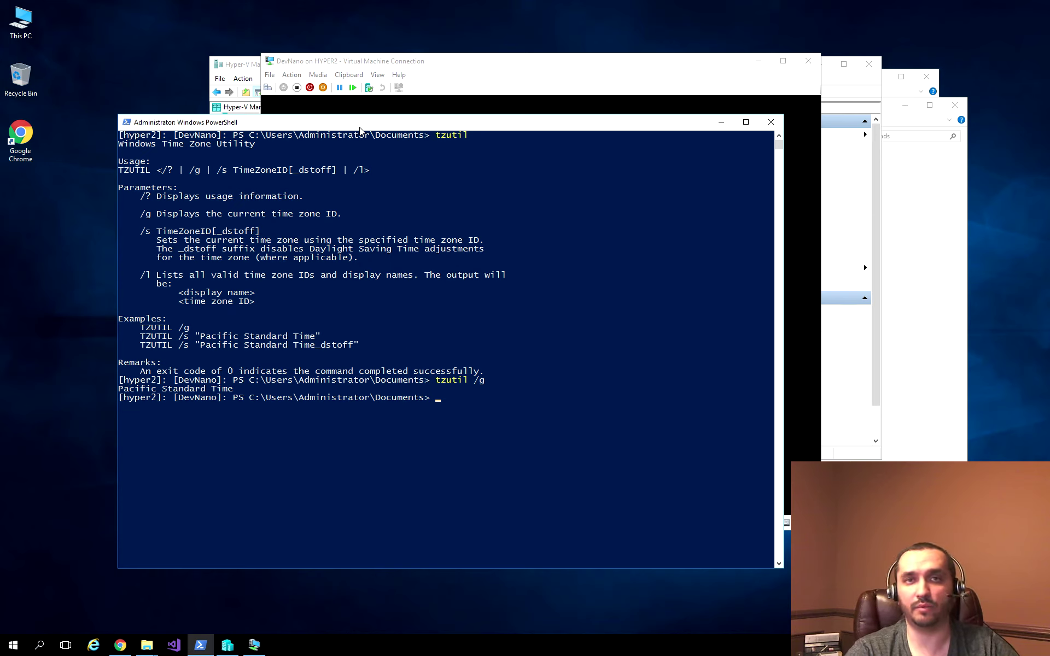
pyautogui.press('Up')
pyautogui.press('BackSpace')
pyautogui.write('s')
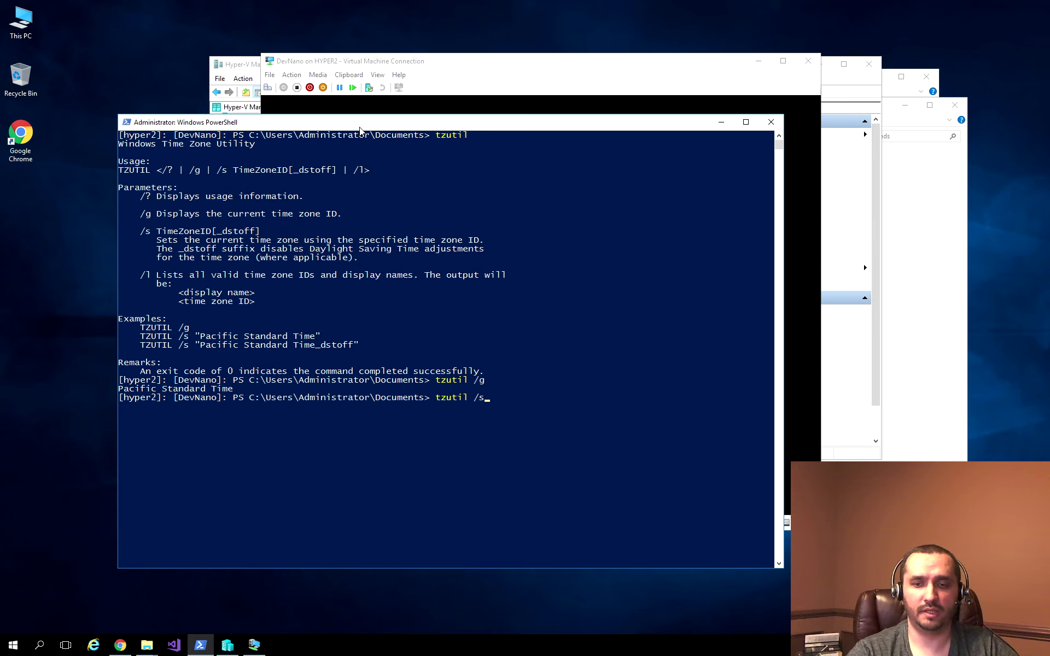
pyautogui.press('BackSpace')
pyautogui.write('l')
pyautogui.press('Return')
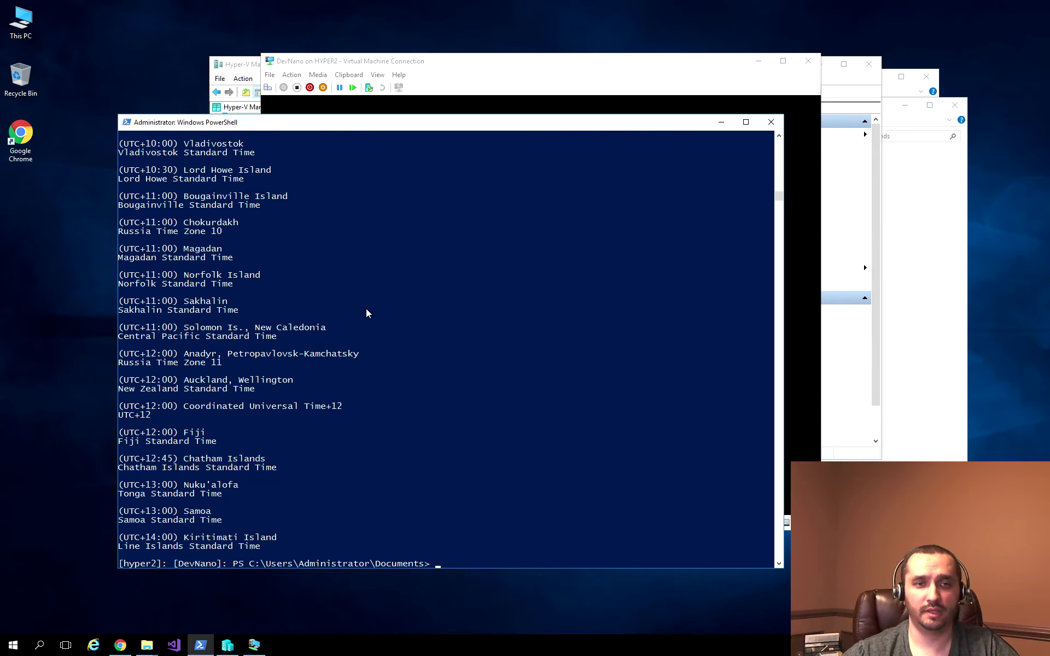
pyautogui.scroll(7, 366, 312)
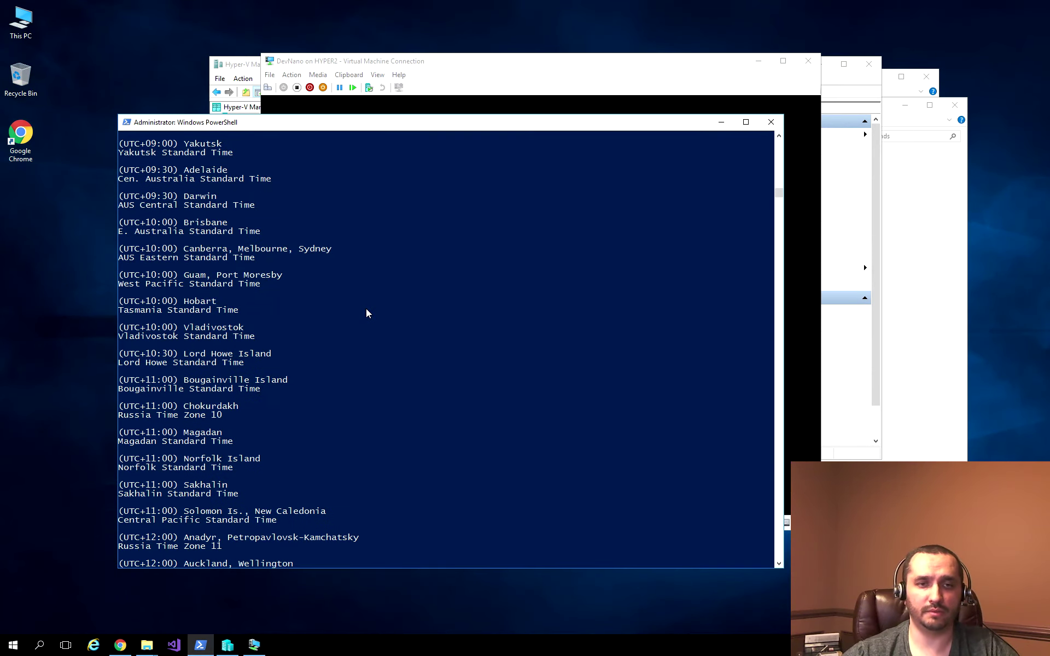
pyautogui.scroll(-9, 366, 313)
# Step: Set the time zone to "Eastern Standard Time" and confirm it with tzutil /g and get-date
pyautogui.press('Up')
pyautogui.press('BackSpace')
pyautogui.press('BackSpace')
pyautogui.write('/s "Eastern Standard Time"')
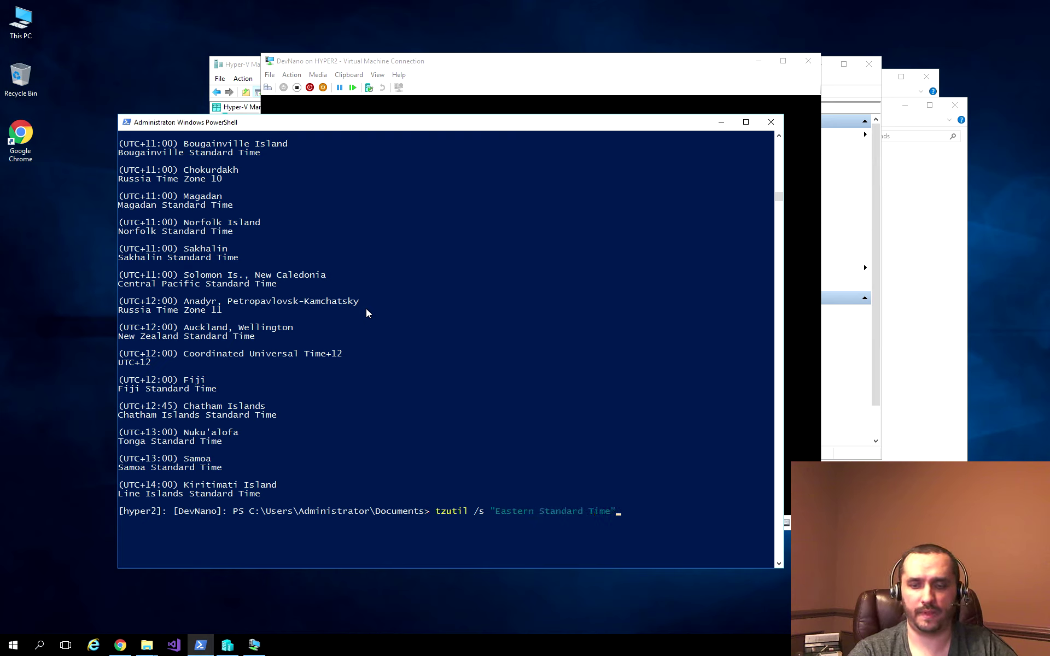
pyautogui.press('Return')
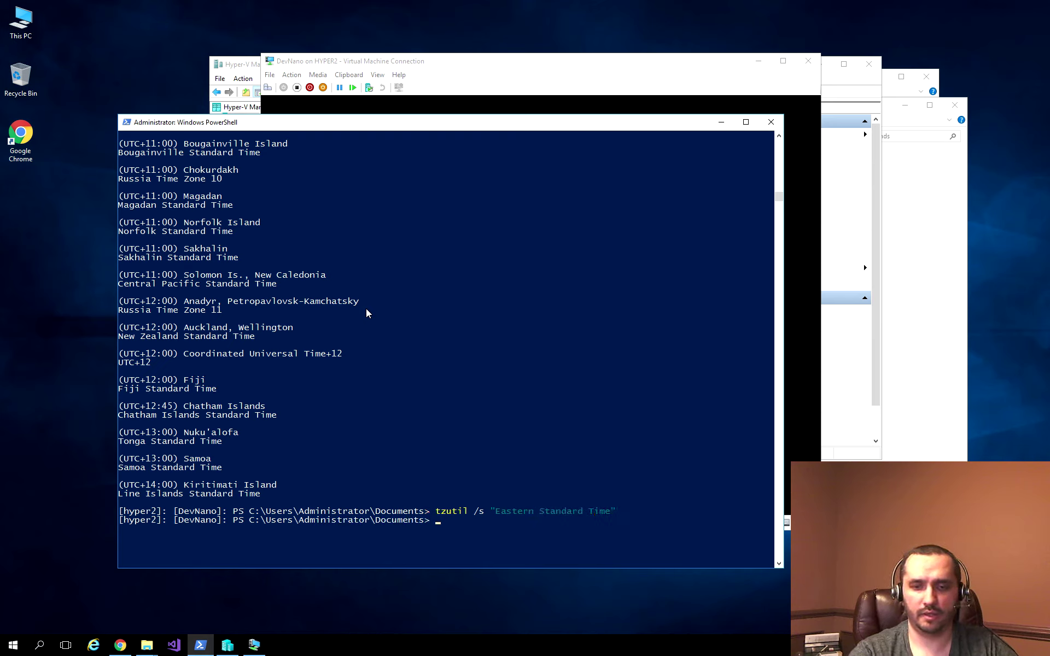
pyautogui.press('Up')
pyautogui.press('BackSpace')
pyautogui.press('BackSpace')
pyautogui.press('BackSpace')
pyautogui.press('BackSpace')
pyautogui.press('BackSpace')
pyautogui.press('BackSpace')
pyautogui.press('BackSpace')
pyautogui.press('BackSpace')
pyautogui.press('BackSpace')
pyautogui.press('BackSpace')
pyautogui.press('BackSpace')
pyautogui.press('BackSpace')
pyautogui.press('BackSpace')
pyautogui.press('BackSpace')
pyautogui.press('BackSpace')
pyautogui.press('BackSpace')
pyautogui.press('BackSpace')
pyautogui.press('BackSpace')
pyautogui.press('BackSpace')
pyautogui.press('BackSpace')
pyautogui.write('g')
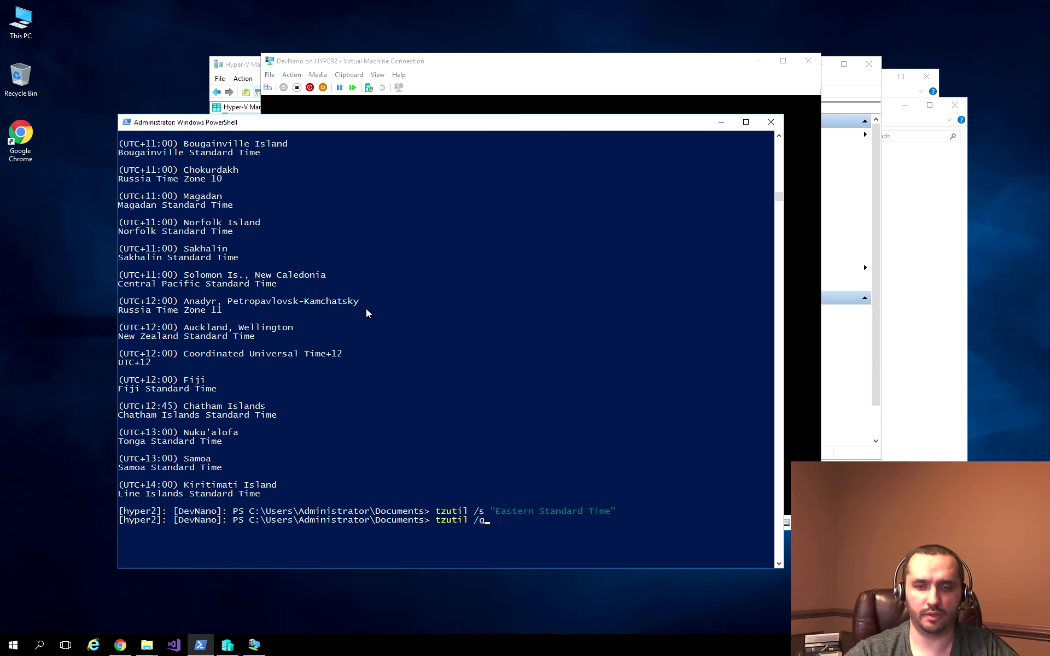
pyautogui.press('Return')
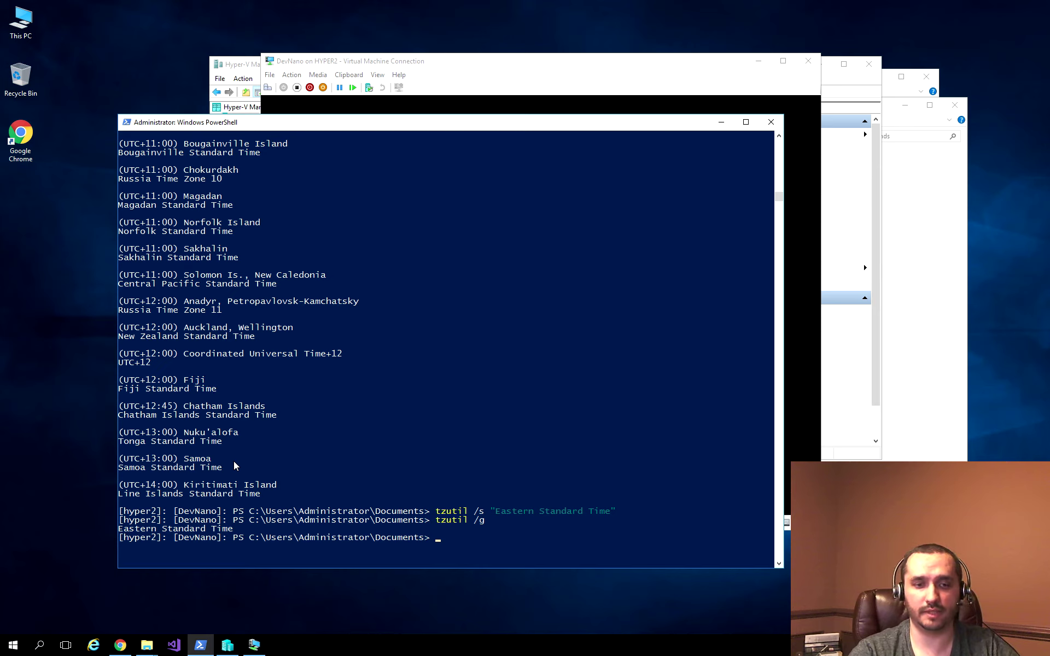
pyautogui.write('get-date')
pyautogui.press('Return')
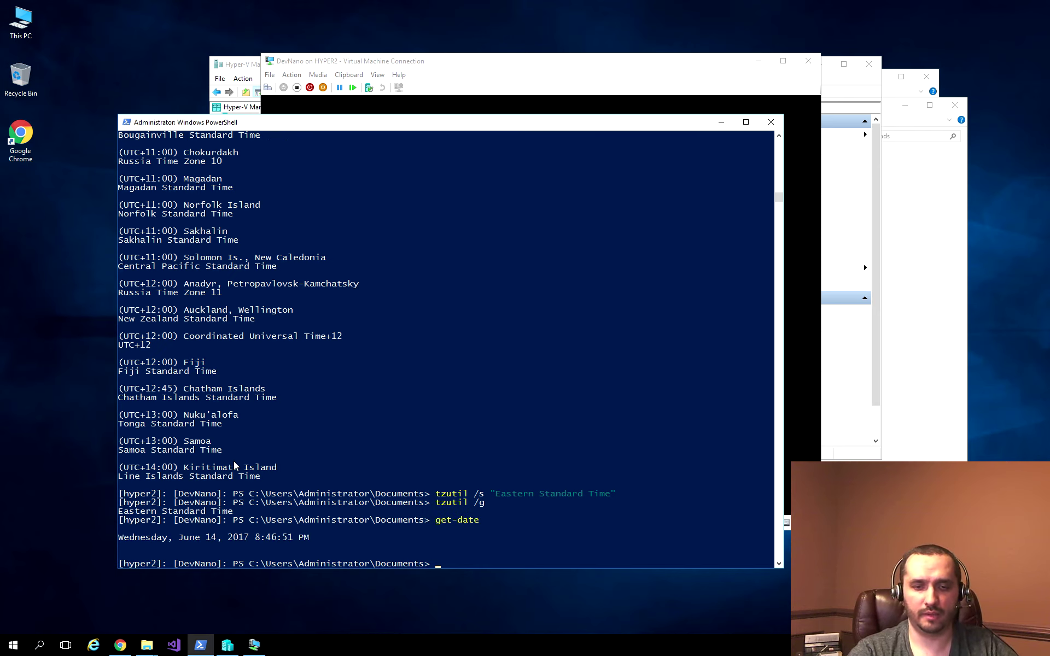
# Step: Restart the DevNano server with Restart-Computer
pyautogui.write('res')
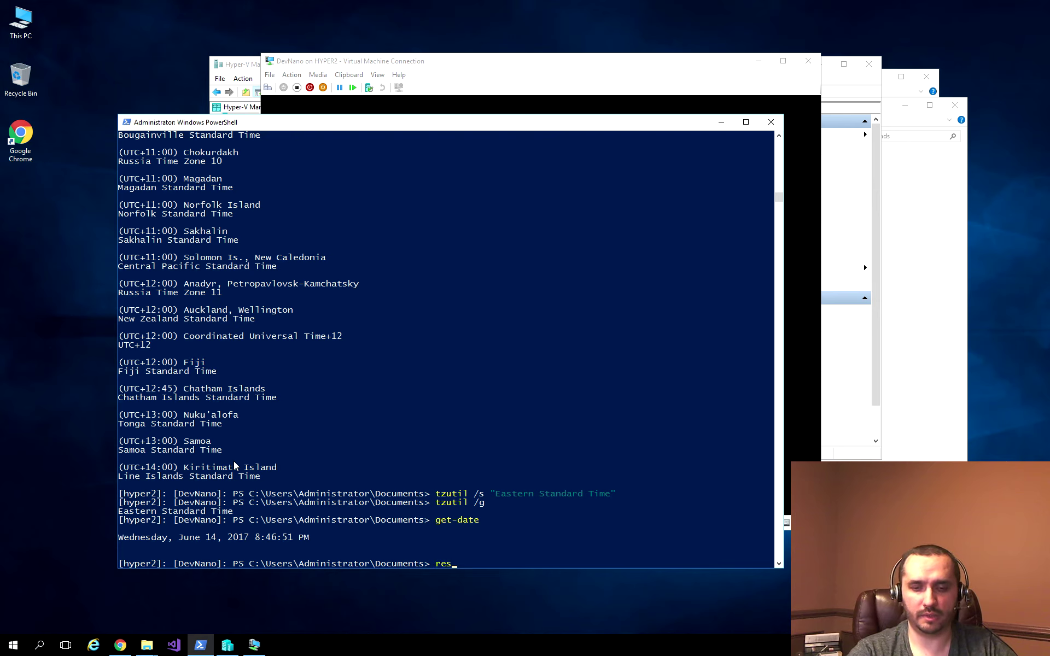
pyautogui.write('tart-comp')
pyautogui.press('Tab')
pyautogui.press('Return')
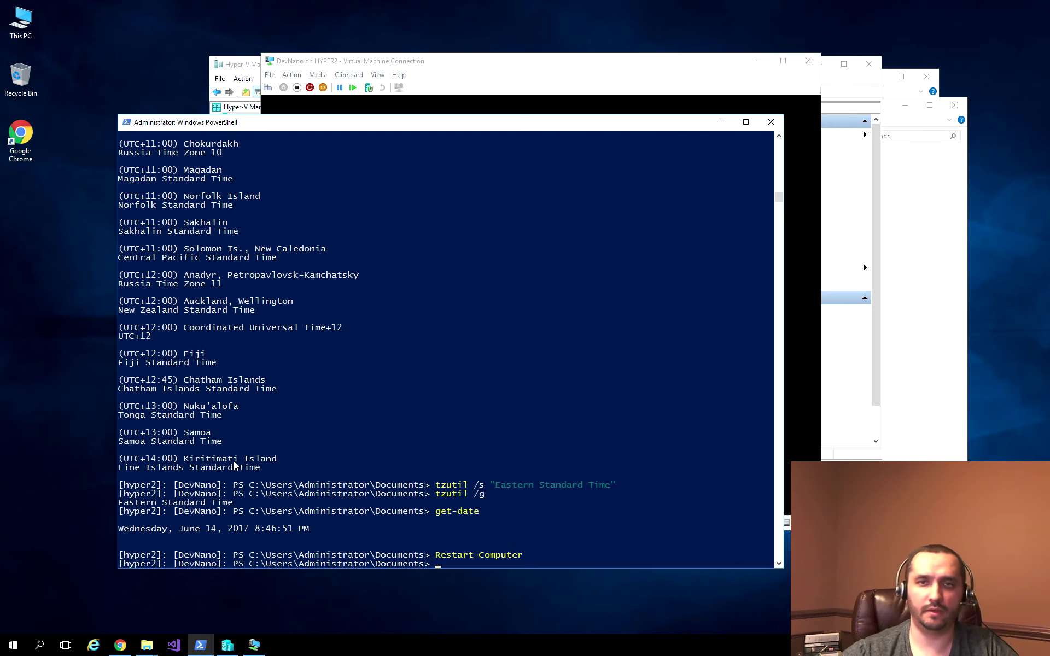
# Step: Sign in to DevNano's recovery console as administrator in the VM Connection window
pyautogui.click(550, 68)
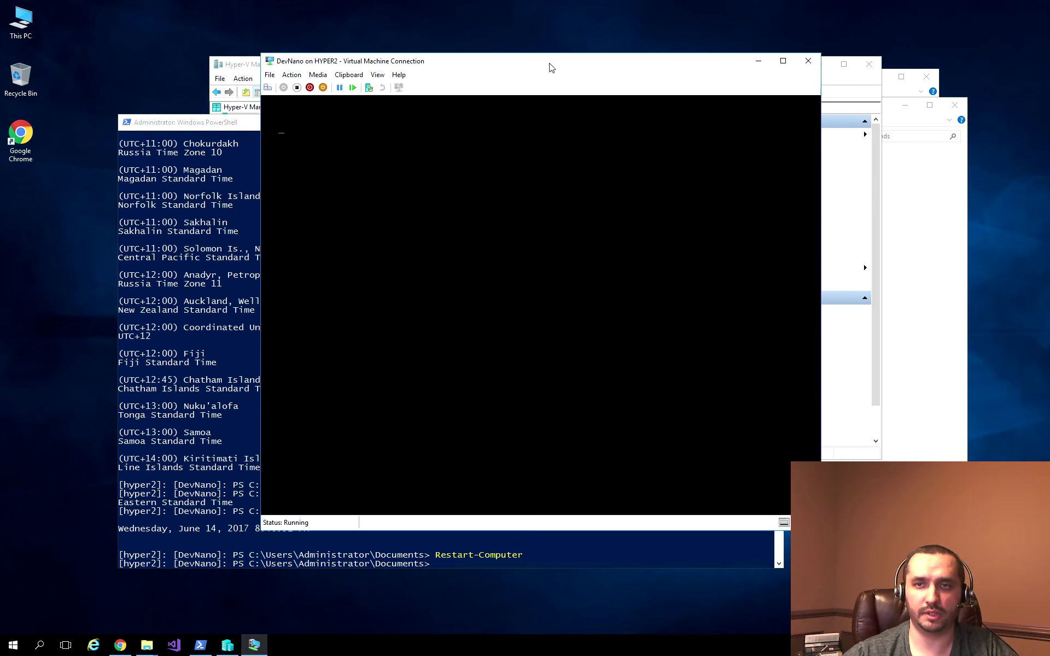
pyautogui.moveTo(550, 68); pyautogui.dragTo(649, 49)
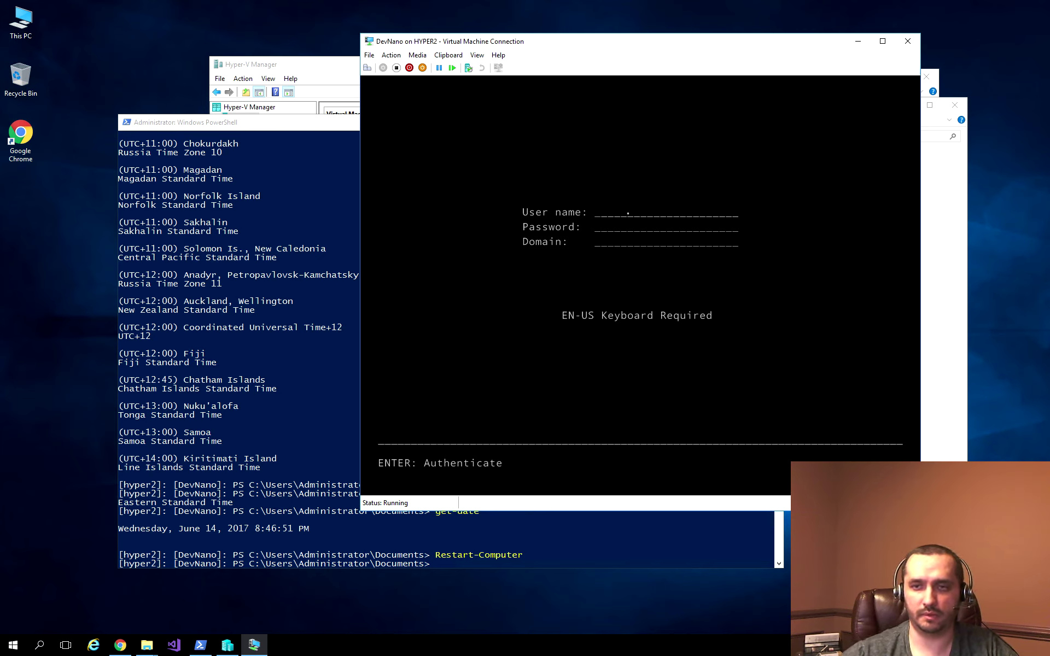
pyautogui.write('administrator')
pyautogui.press('Tab')
pyautogui.write('P*********')
pyautogui.press('Return')
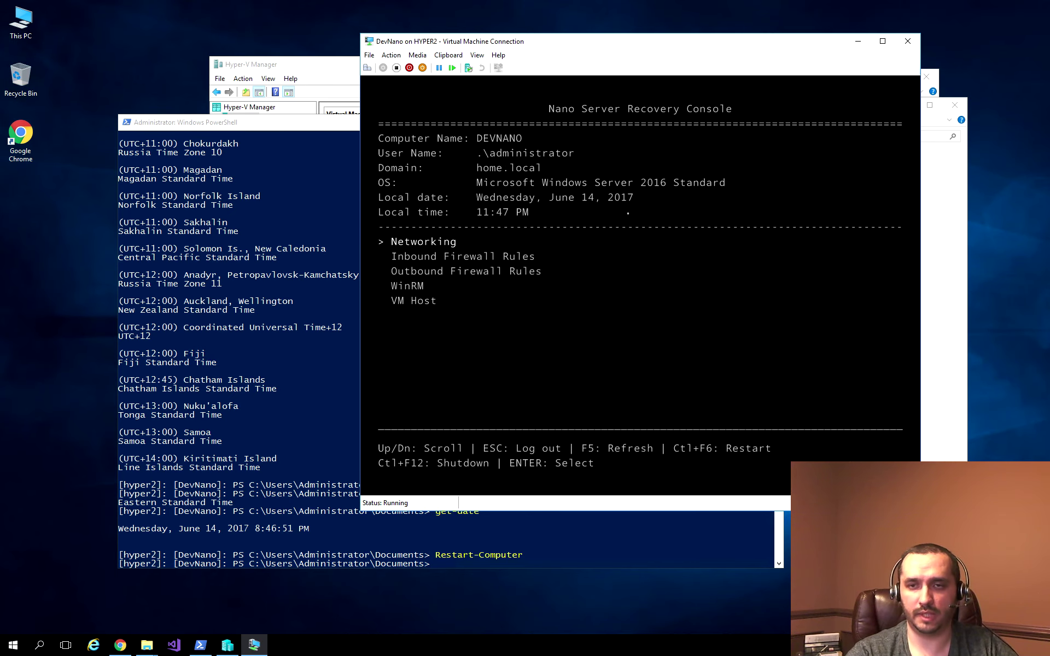
# Step: Rerun Enter-PSSession -VMName DevNano from history and supply the administrator password
pyautogui.click(313, 129)
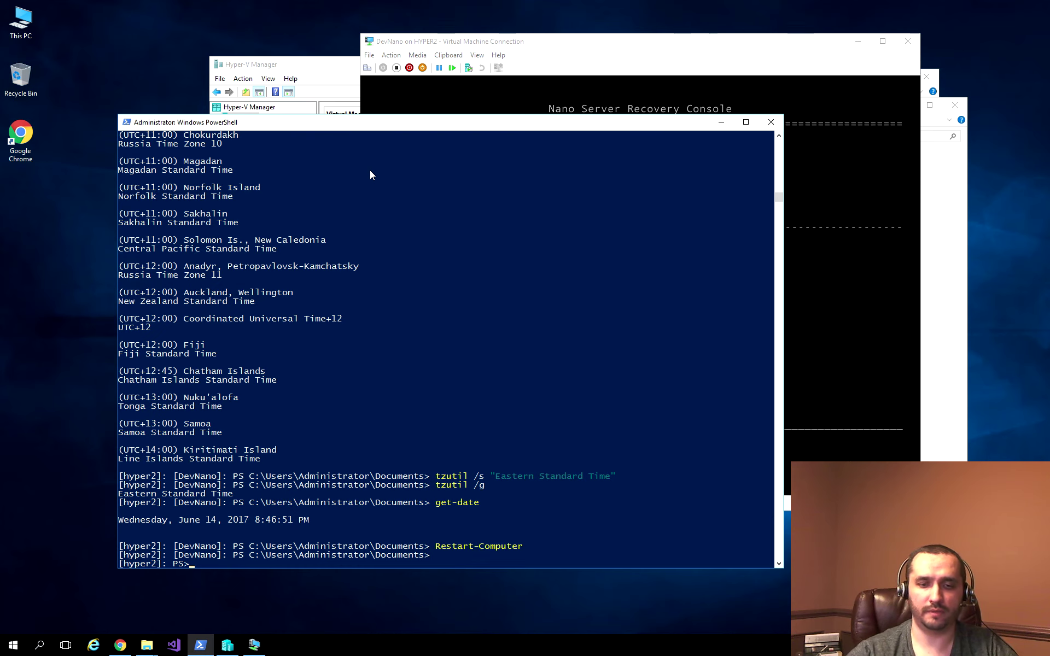
pyautogui.press('Up')
pyautogui.press('Up')
pyautogui.press('Up')
pyautogui.press('Up')
pyautogui.press('Up')
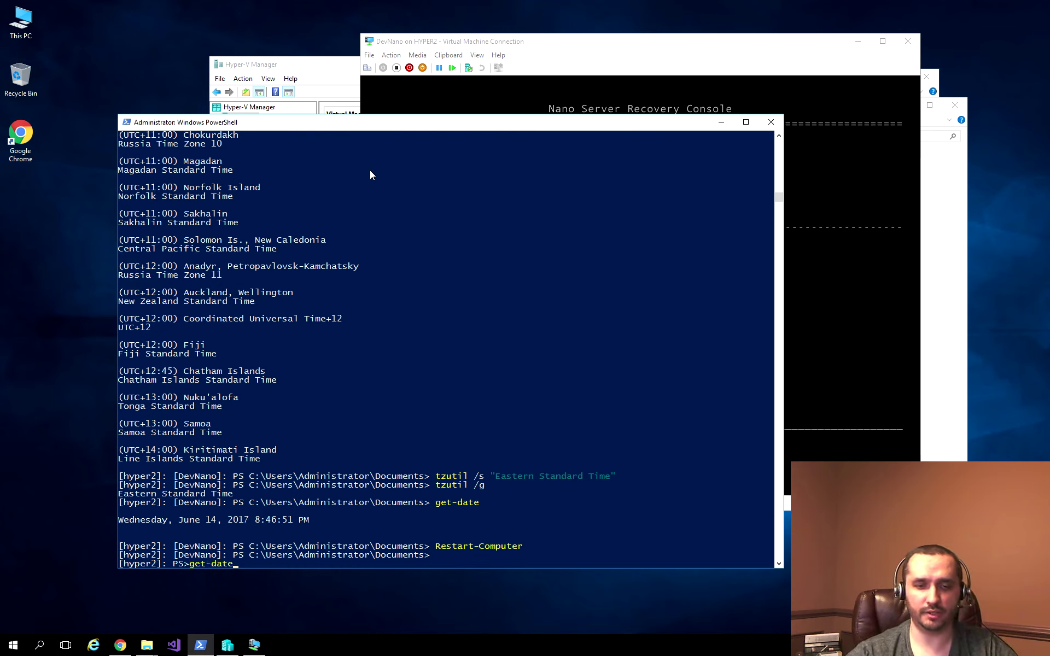
pyautogui.press('Up')
pyautogui.press('Up')
pyautogui.press('Up')
pyautogui.press('Up')
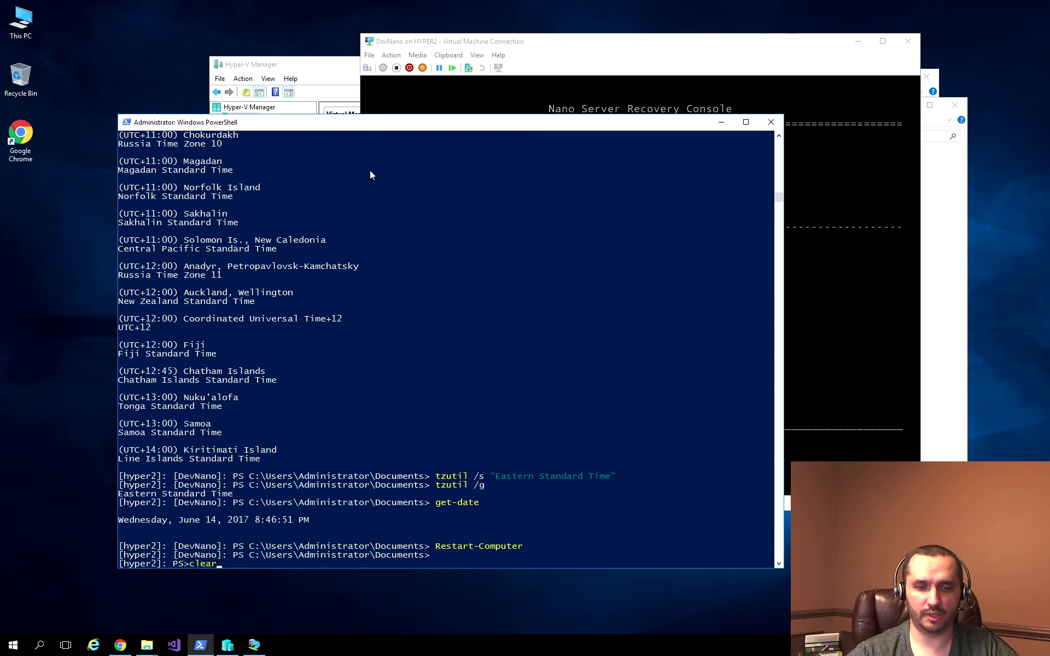
pyautogui.press('Up')
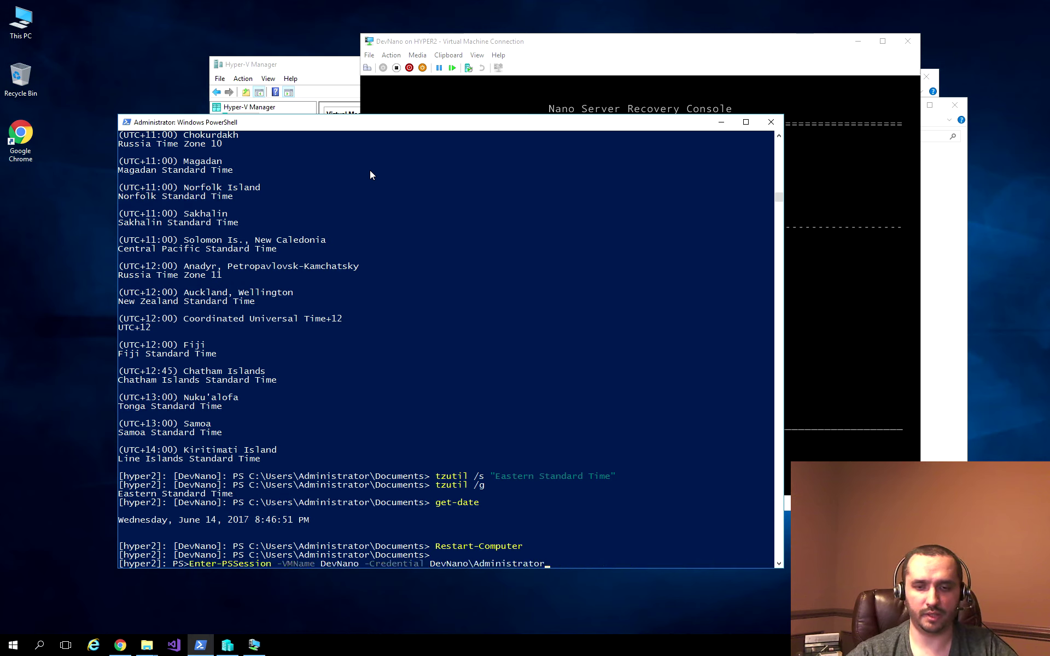
pyautogui.press('Return')
pyautogui.write('********')
pyautogui.press('Return')
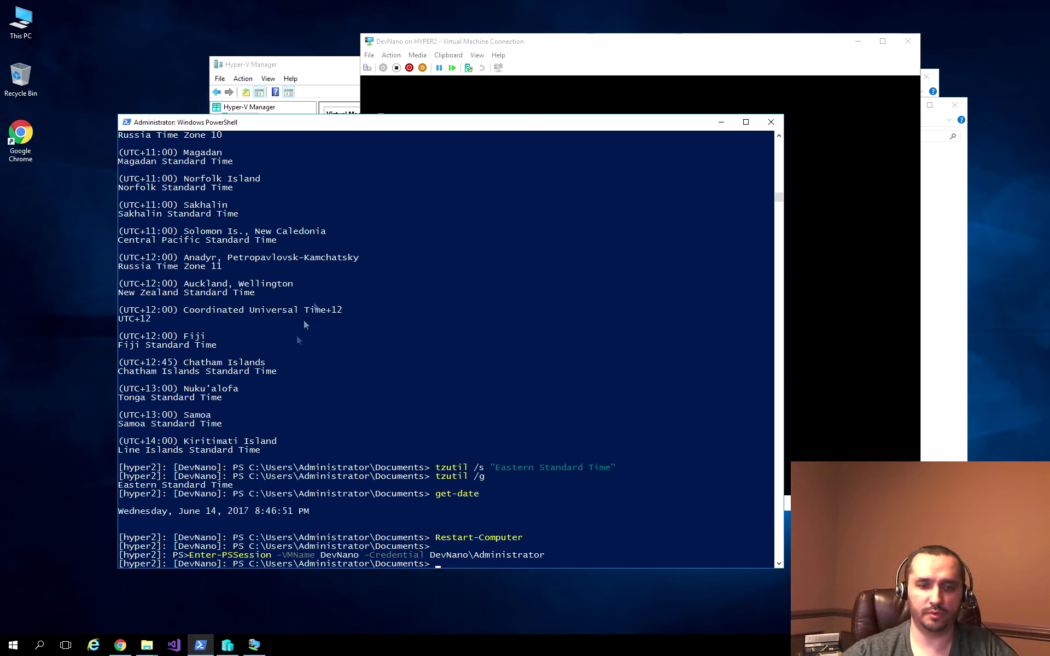
# Step: Open a new local console and resolve DevNano via nslookup to DevNano.home.local at 192.168.1.82
pyautogui.middleClick(200, 645)
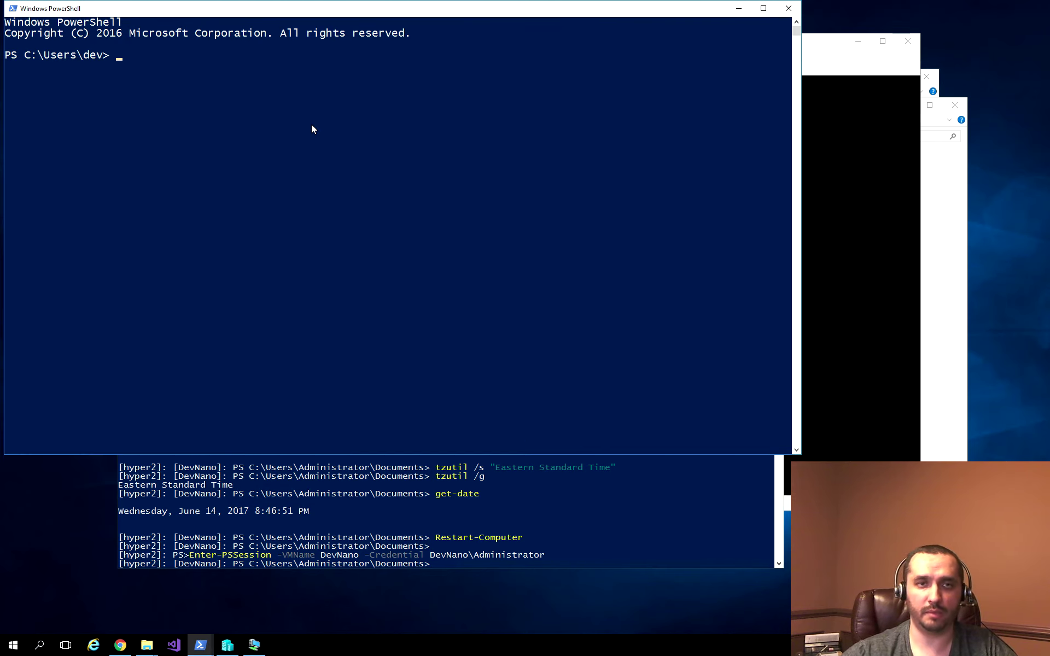
pyautogui.write('nslookup DevNano')
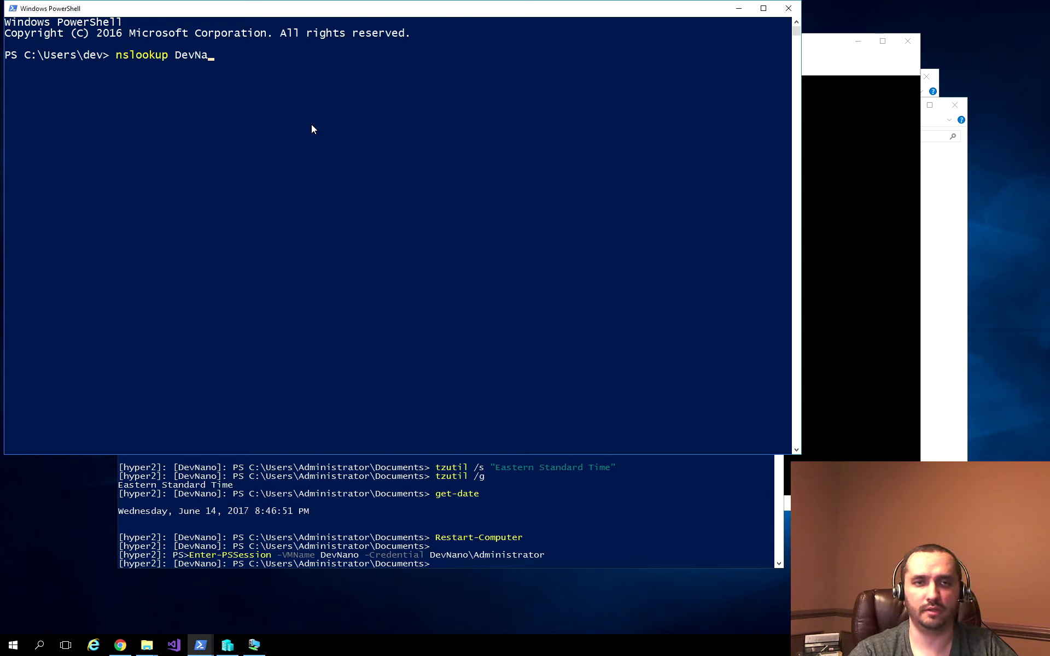
pyautogui.press('Return')
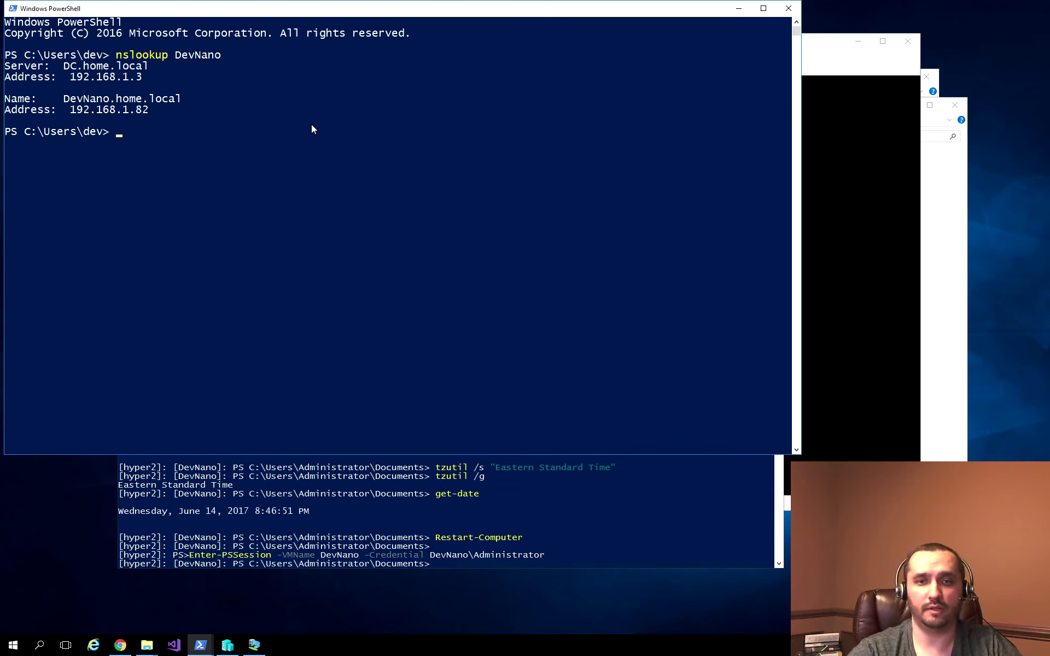
pyautogui.hotkey('alt', 'Tab')
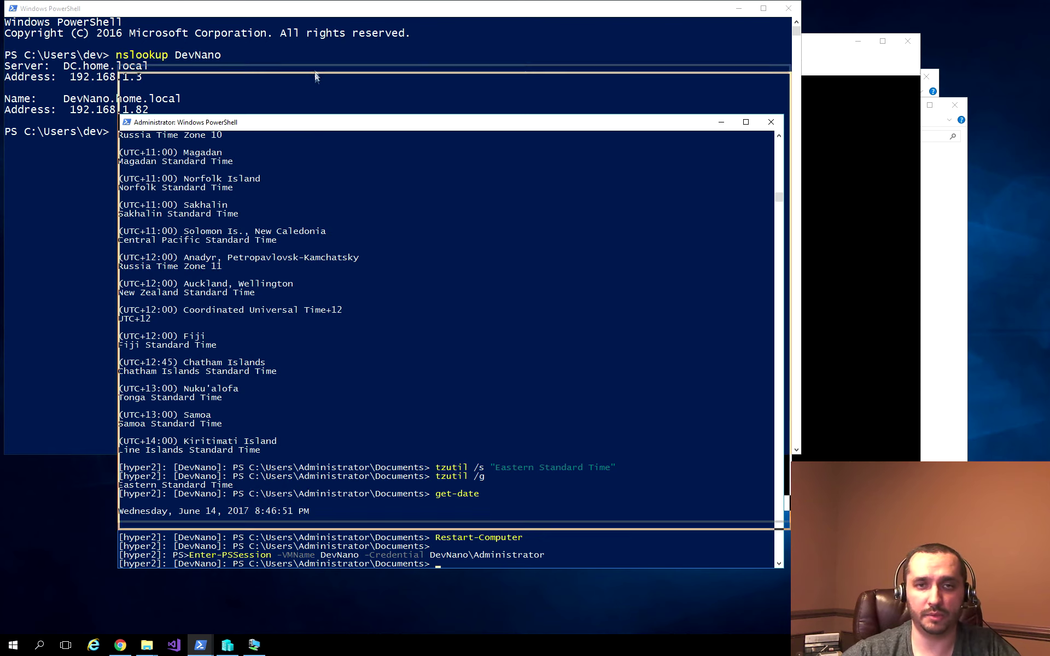
# Step: Run ipconfig /registerdns in the DevNano remote session, then return to the local console
pyautogui.moveTo(311, 123); pyautogui.dragTo(309, 48)
pyautogui.write('ipconf')
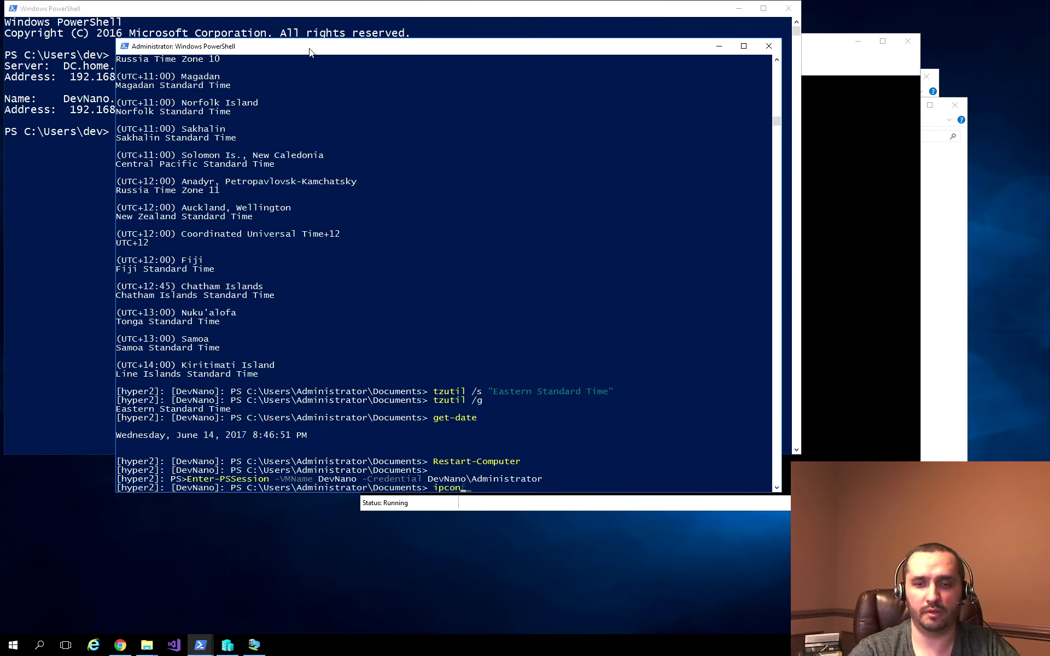
pyautogui.write('ig /registerdns')
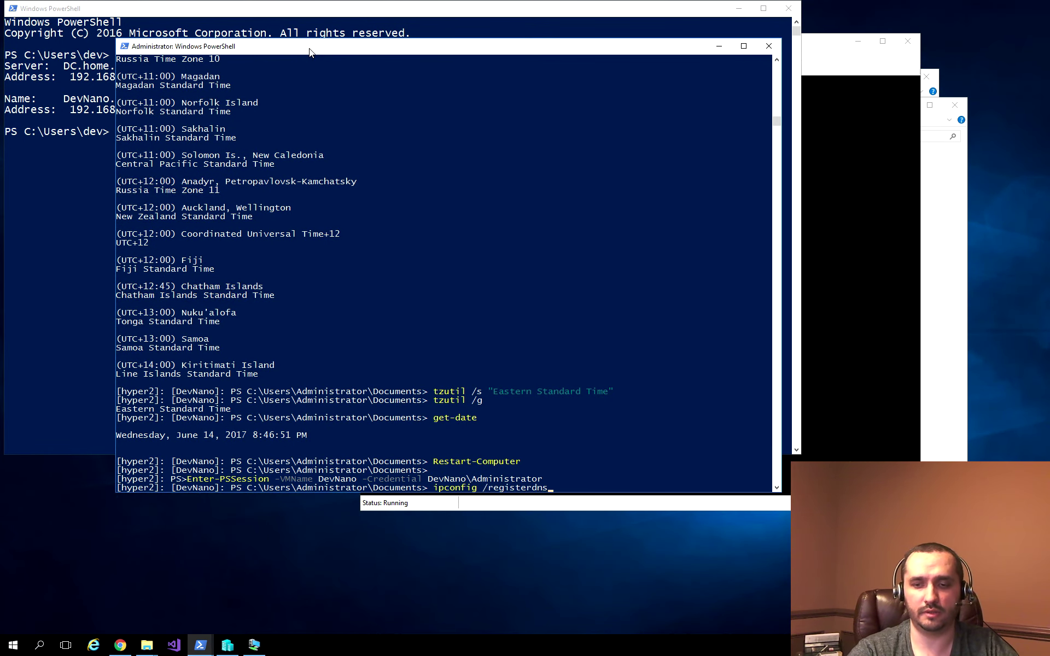
pyautogui.press('Return')
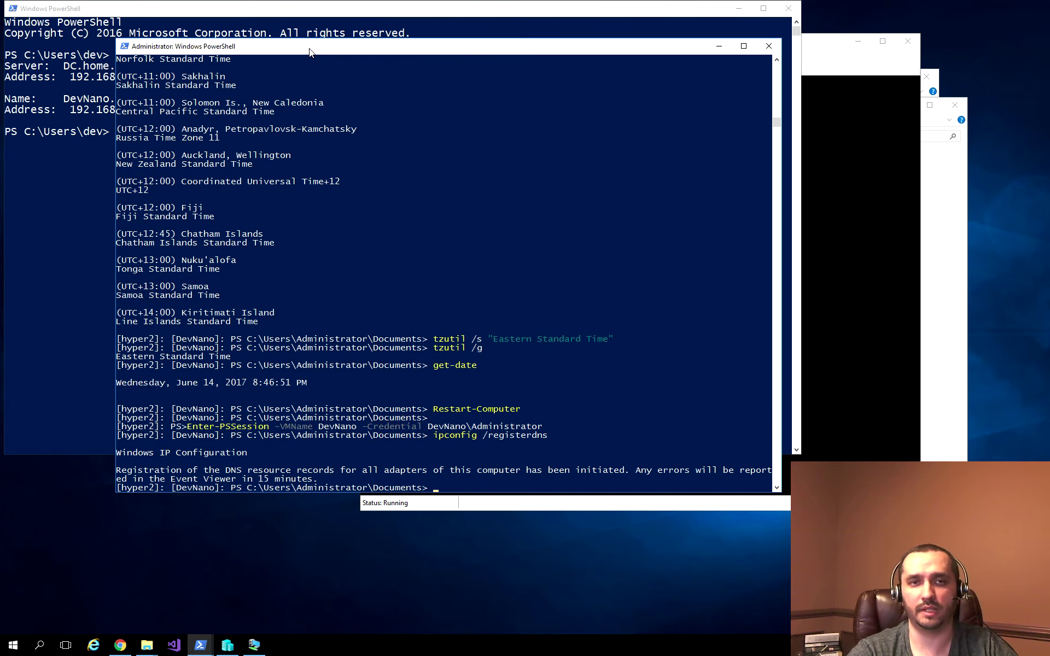
pyautogui.hotkey('alt', 'Tab')
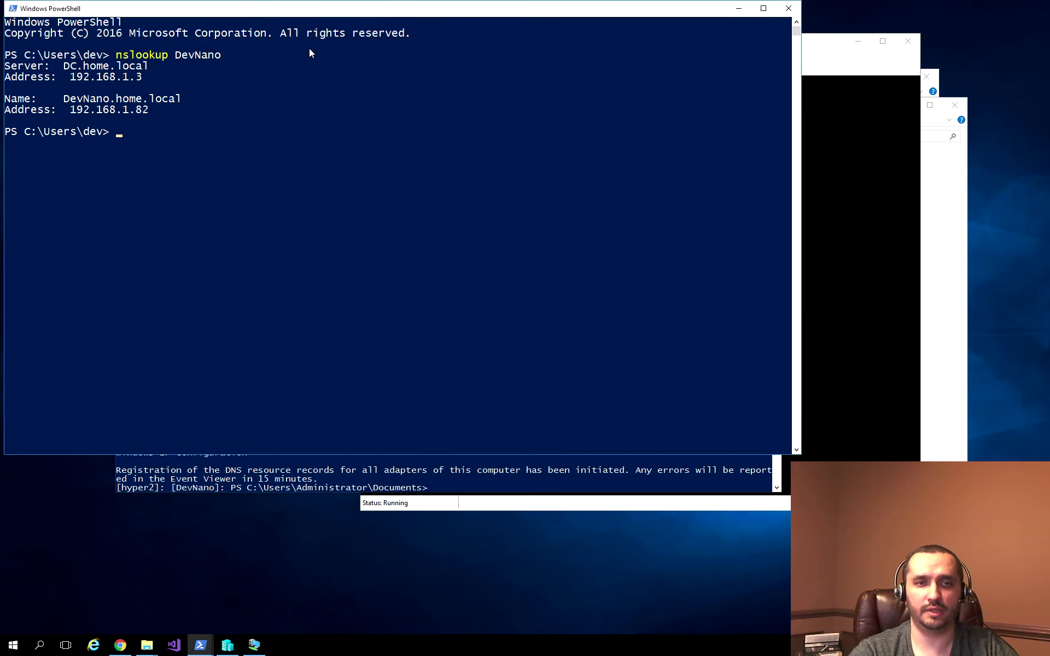
pyautogui.press('Up')
# Step: Rerun nslookup DevNano, discard a half-typed Enter-PSSession command, and switch to the DevNano session
pyautogui.press('Return')
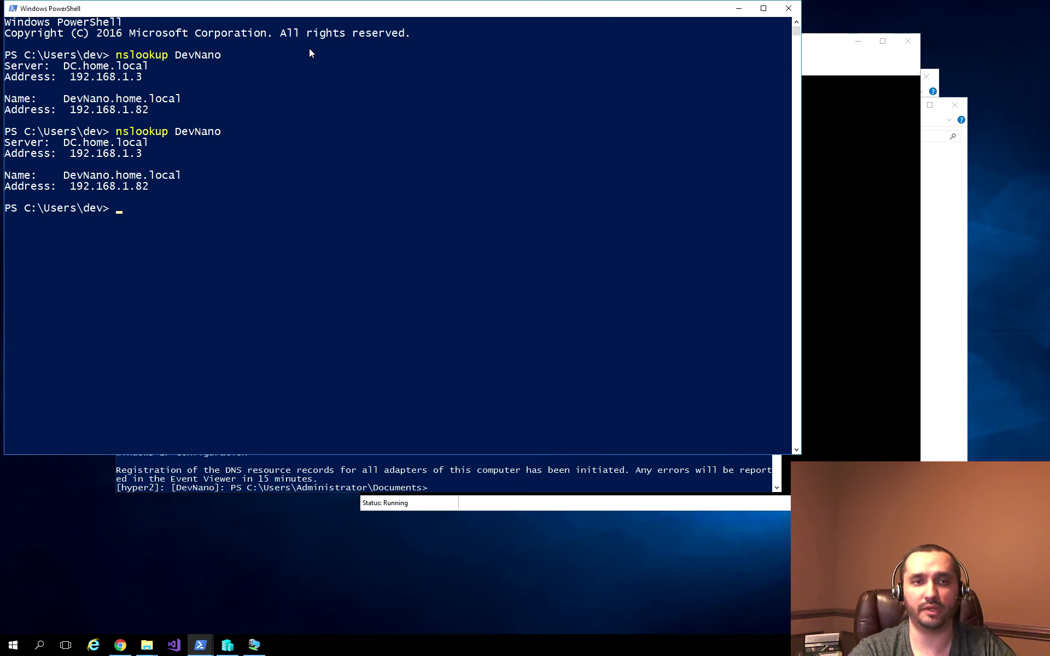
pyautogui.write('enter-')
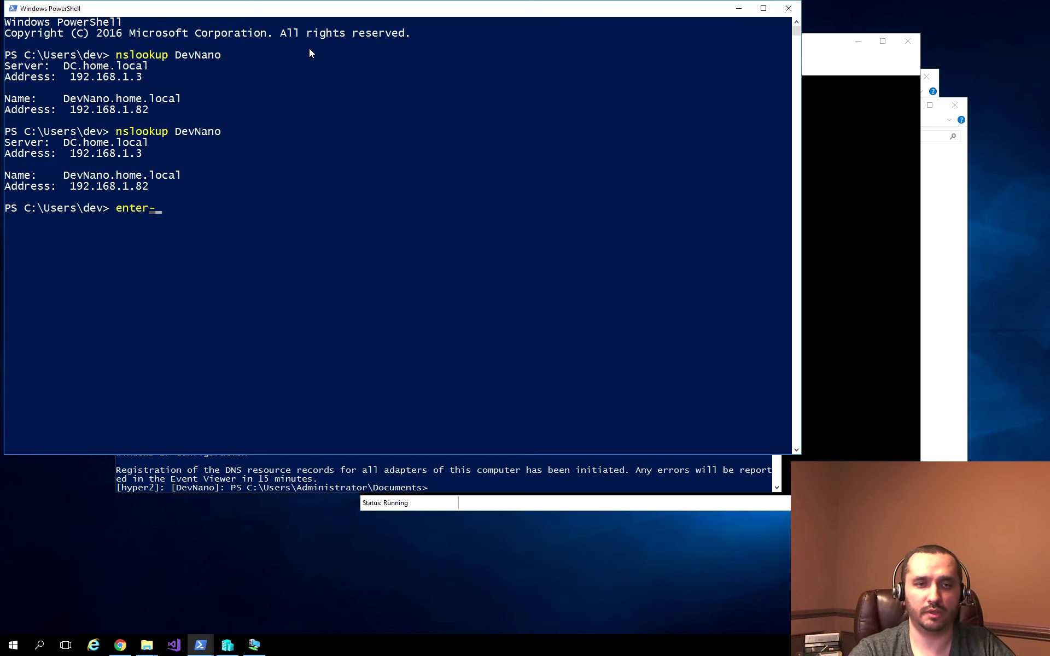
pyautogui.write('pssess')
pyautogui.press('Tab')
pyautogui.write('-com')
pyautogui.press('Tab')
pyautogui.write('D')
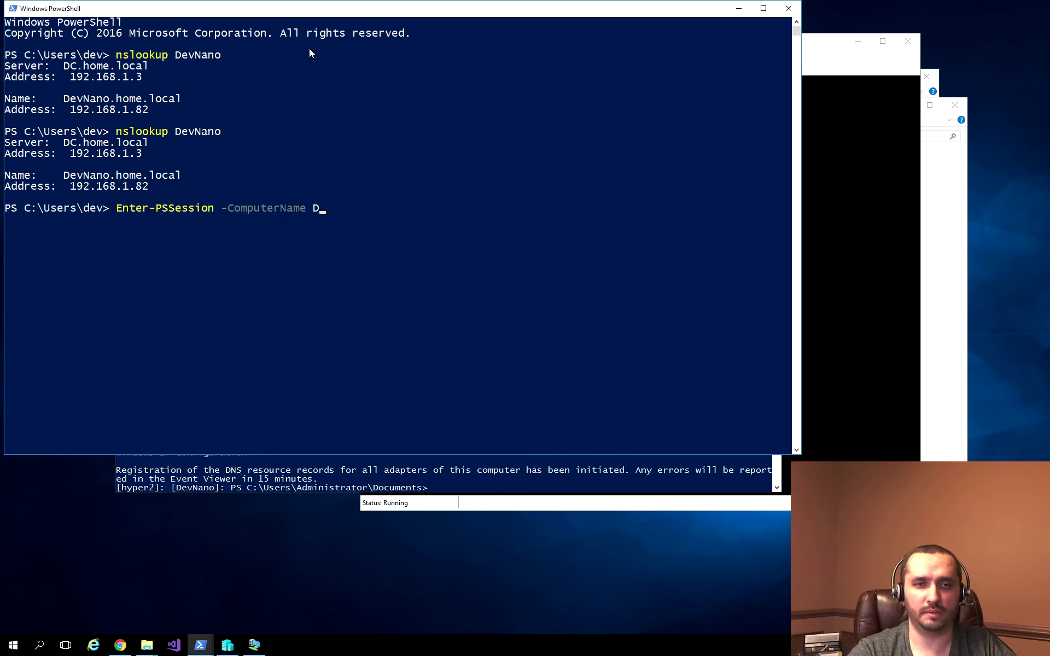
pyautogui.write('evNano -cre')
pyautogui.press('Tab')
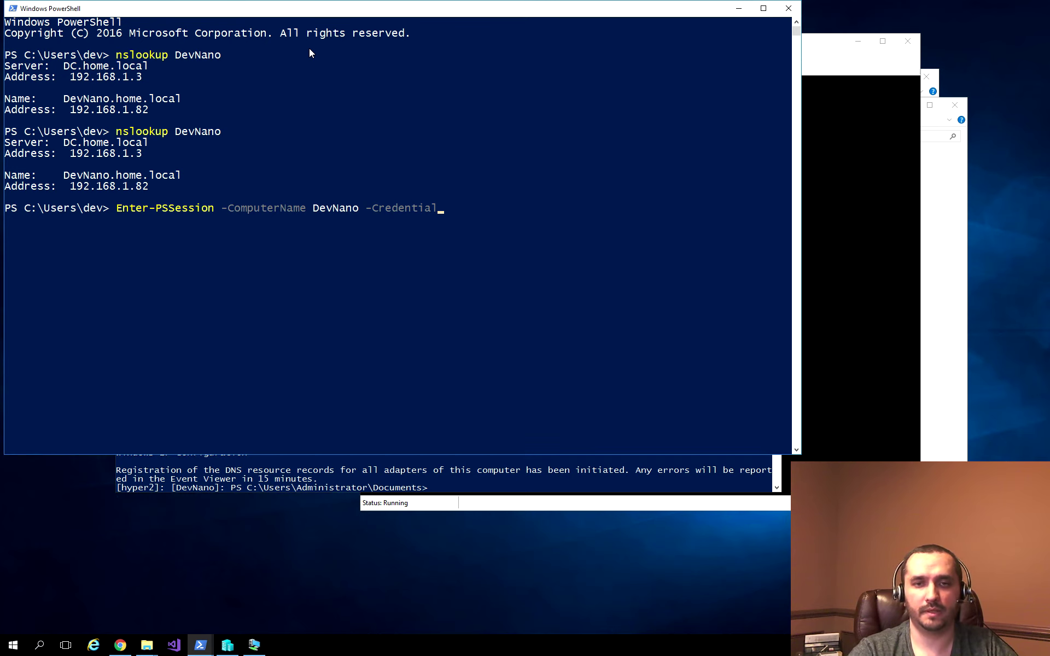
pyautogui.press('Escape')
pyautogui.hotkey('alt', 'Tab')
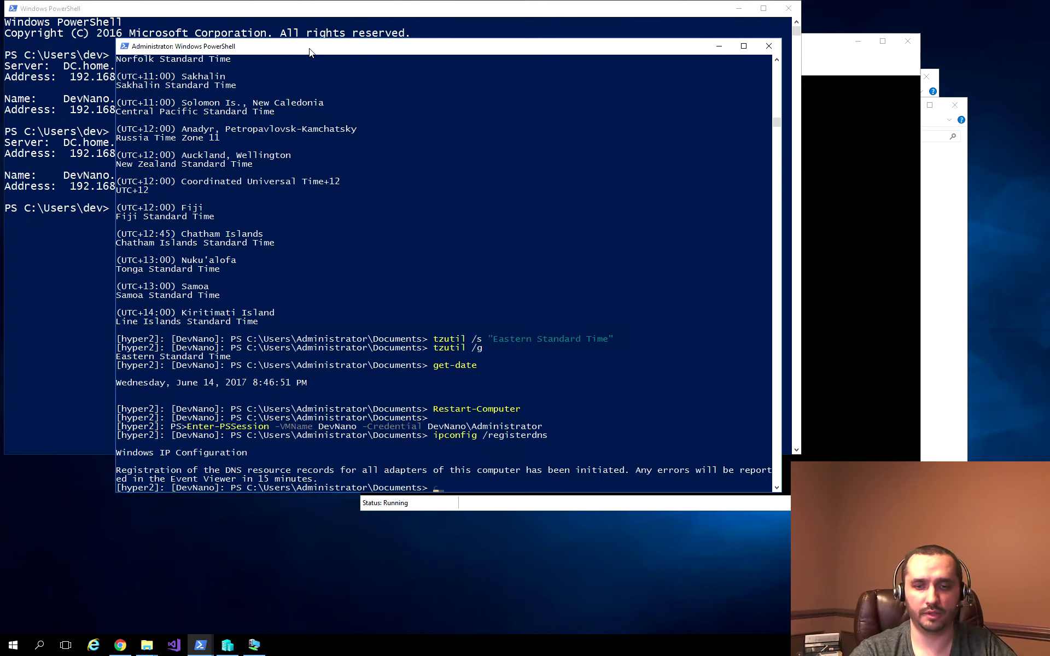
# Step: Run 'net localgroup Administrators home\dev /add' on DevNano, then return to the local console
pyautogui.write('cls')
pyautogui.press('Return')
pyautogui.write('net ')
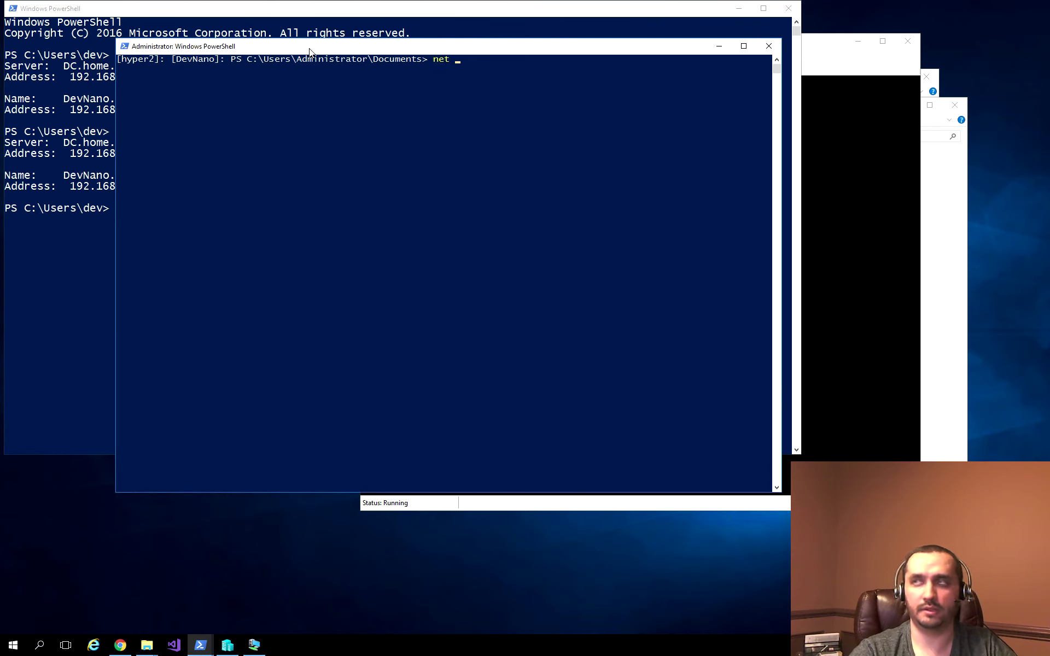
pyautogui.write('localgroup')
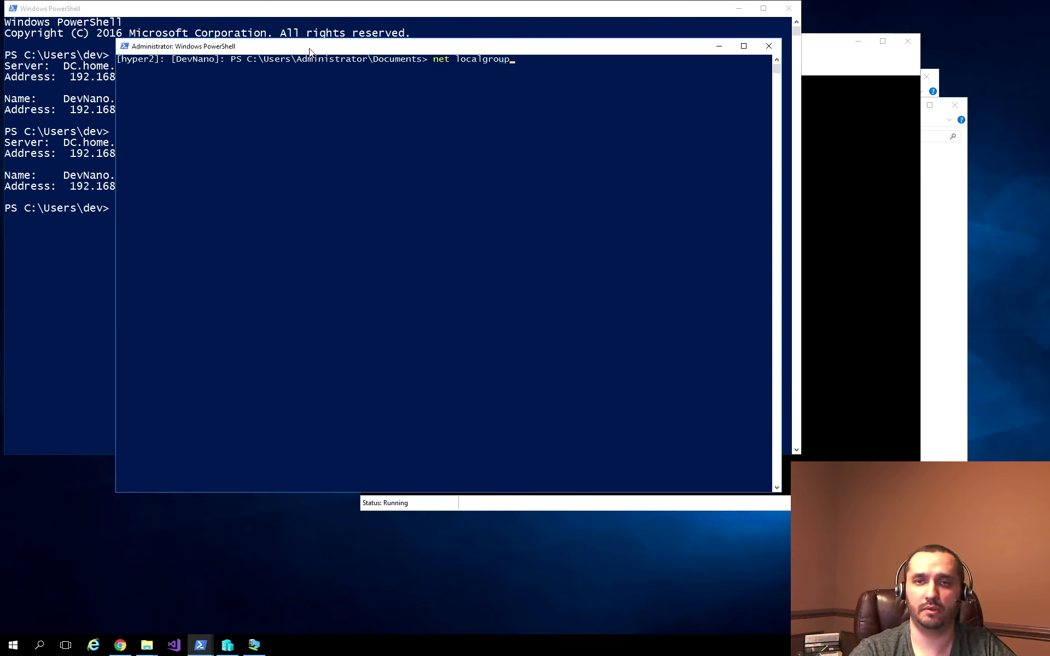
pyautogui.write(' Administrato')
pyautogui.hotkey('ctrl', 'BackSpace')
pyautogui.write('Adm')
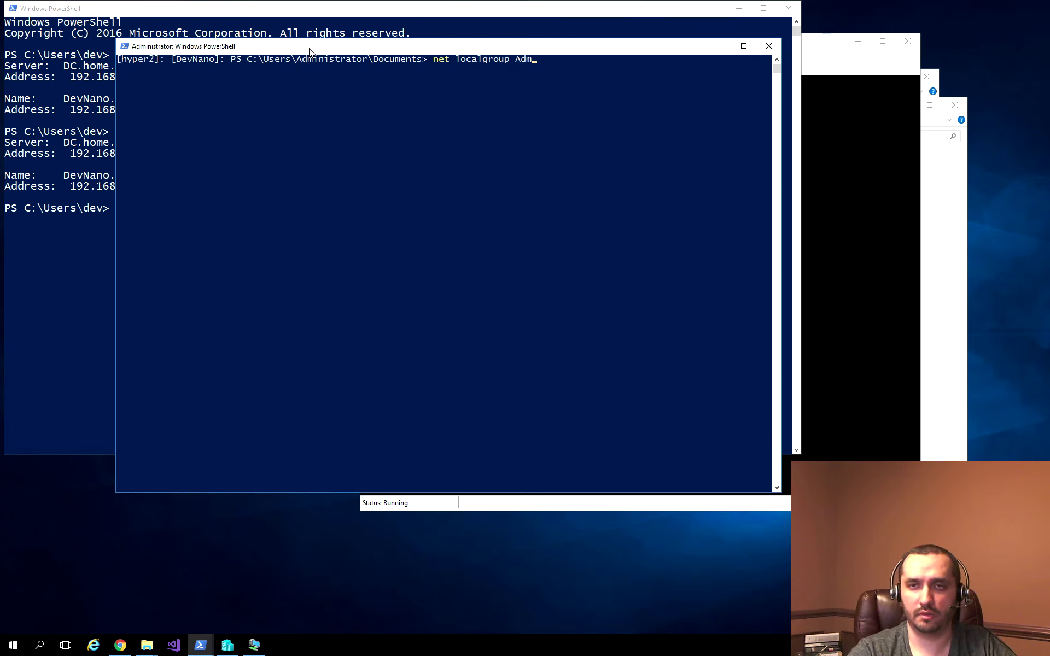
pyautogui.write('inistrators home\\dev')
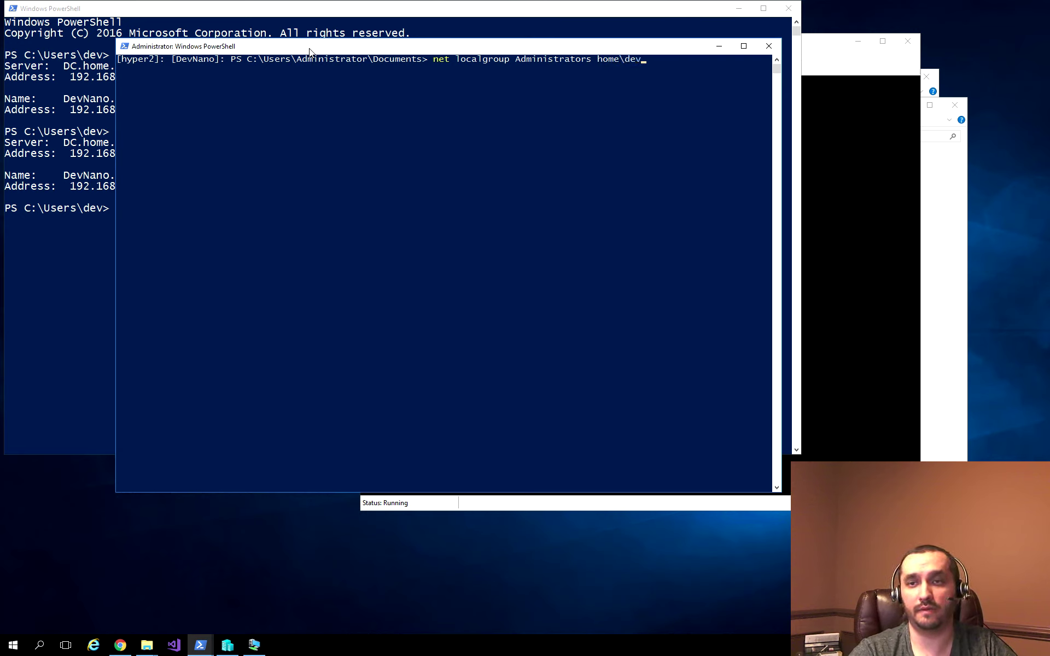
pyautogui.write(' /add')
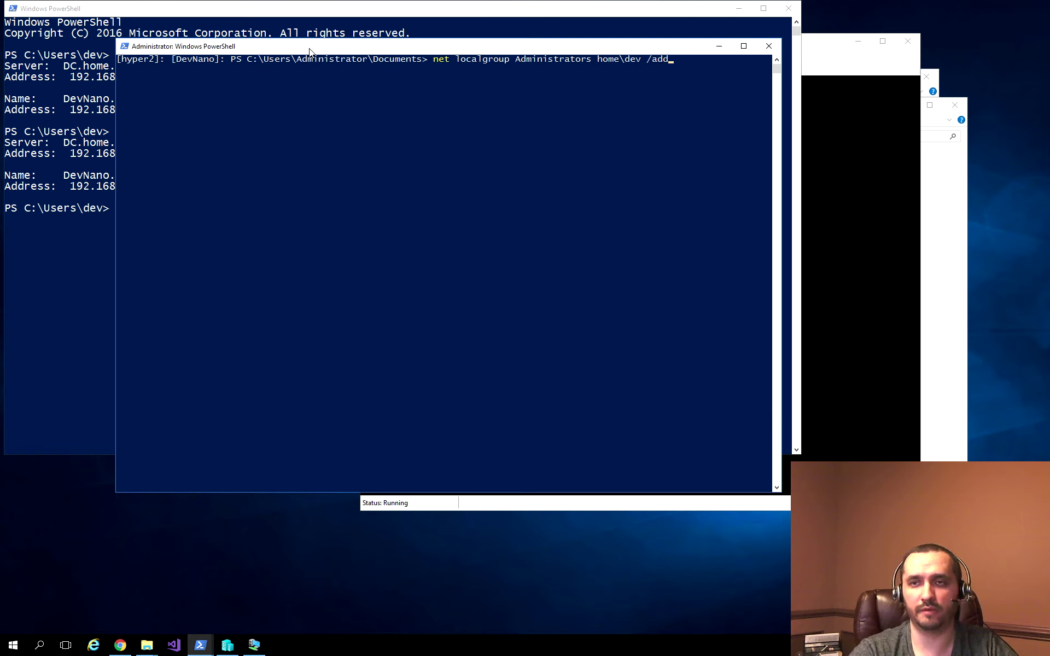
pyautogui.press('Return')
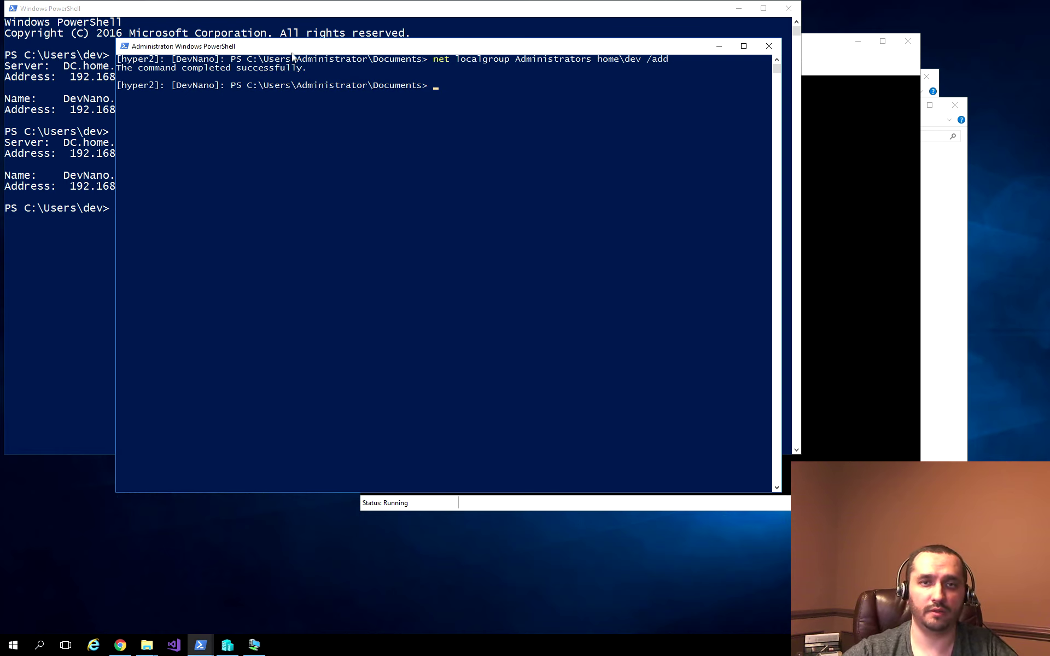
pyautogui.click(285, 24)
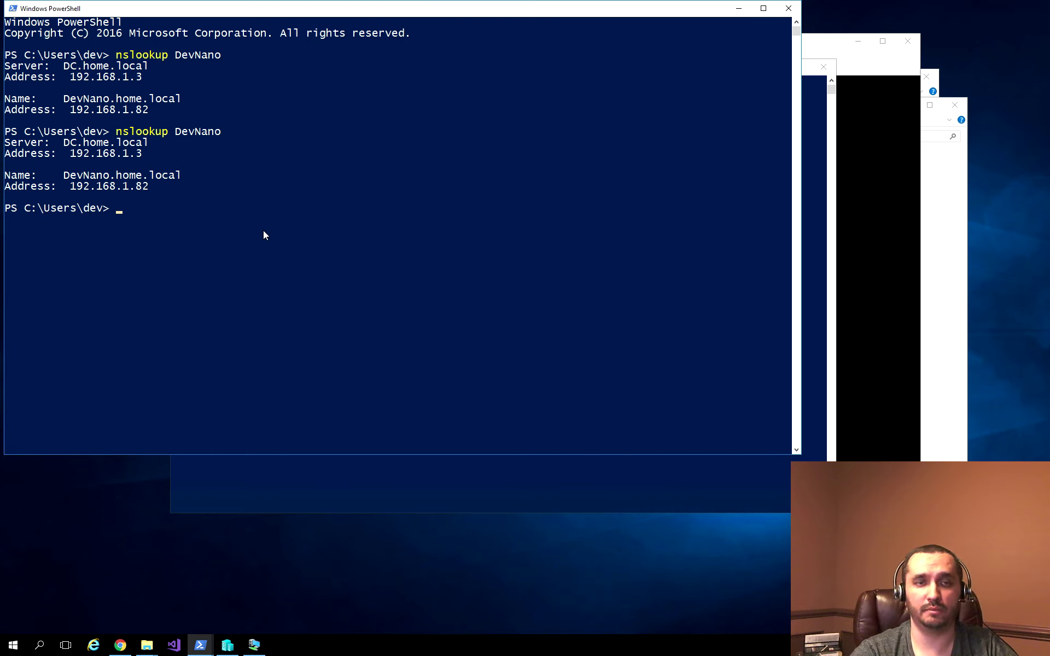
# Step: Start a remote session with Enter-PSSession -ComputerName DevNano
pyautogui.write('enter-p')
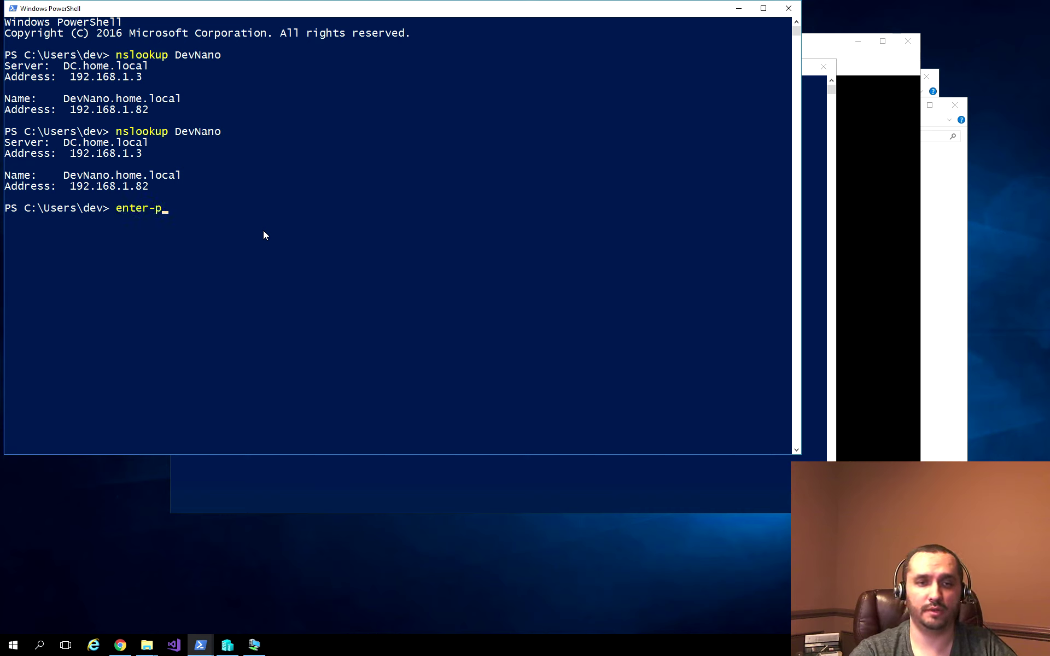
pyautogui.write('sse')
pyautogui.press('Tab')
pyautogui.write('-com')
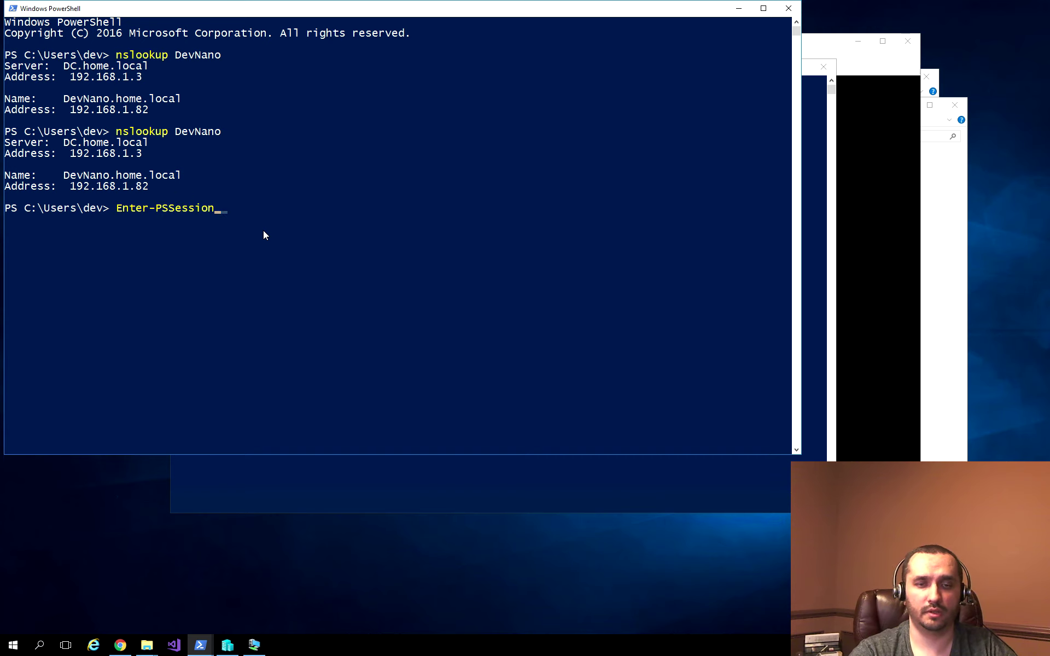
pyautogui.press('Tab')
pyautogui.write('De')
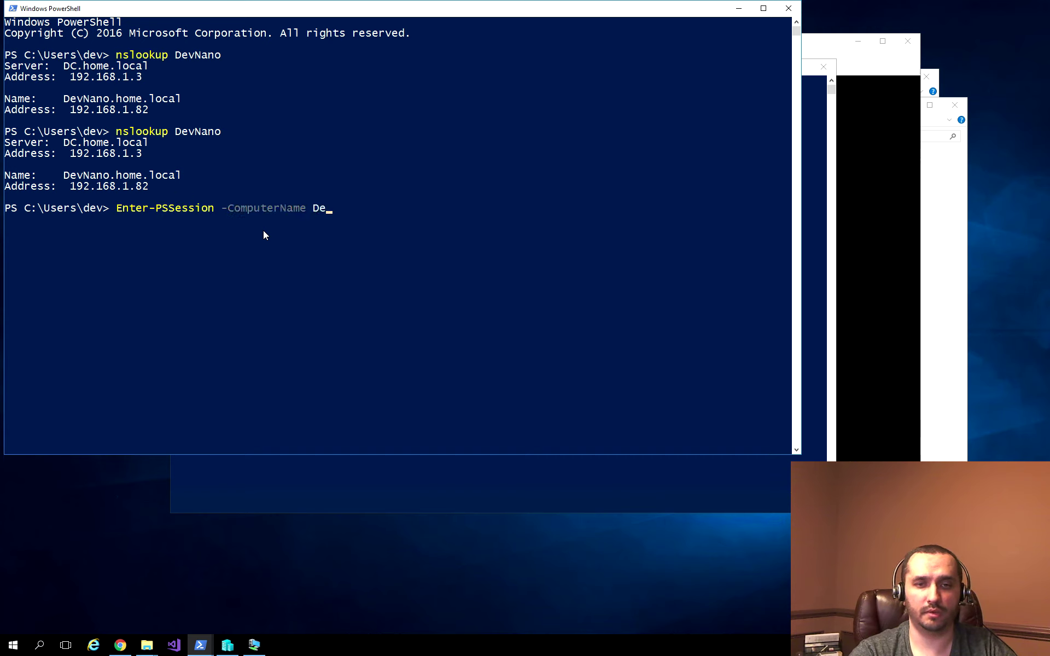
pyautogui.write('vNano')
pyautogui.press('Return')
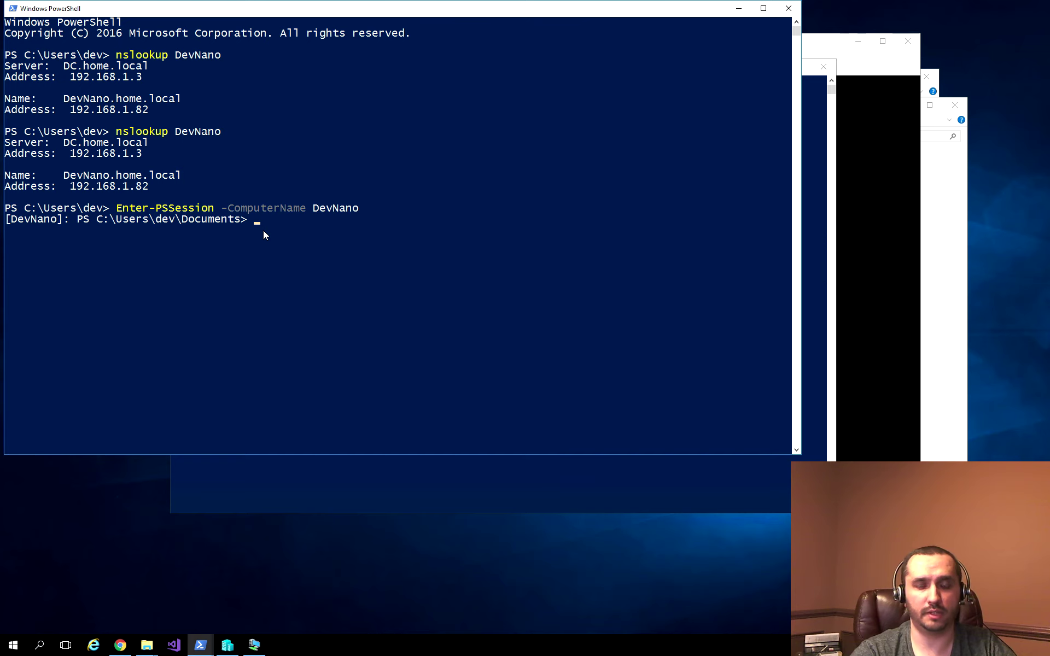
# Step: List DevNano's services and processes with Get-Service and Get-Process
pyautogui.write('get-')
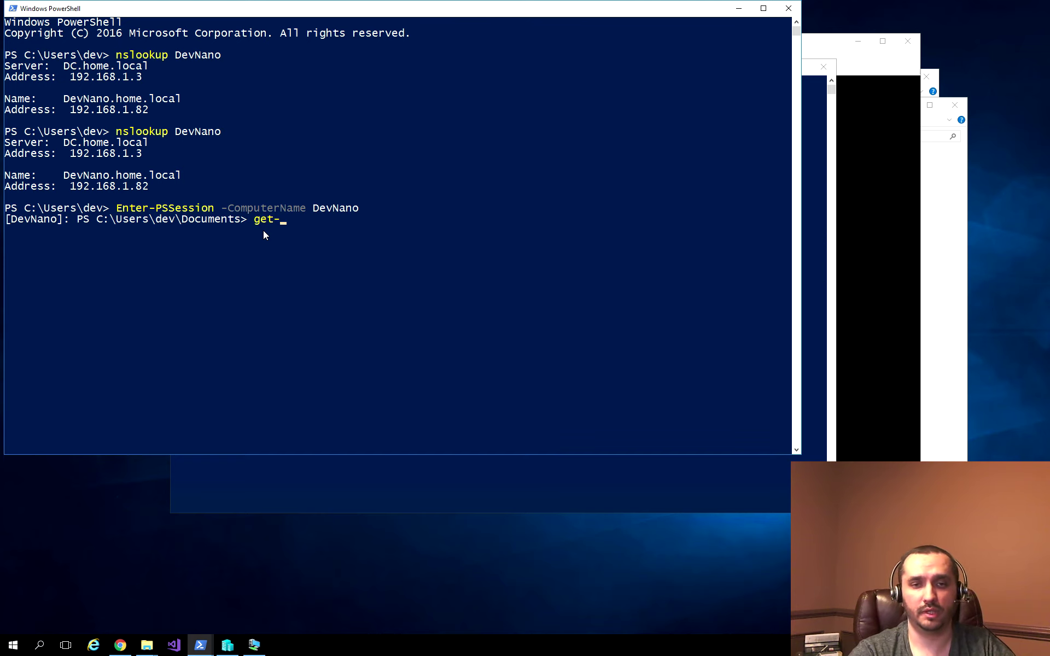
pyautogui.write('cser')
pyautogui.press('Tab')
pyautogui.press('Return')
pyautogui.write('get-proce')
pyautogui.press('Tab')
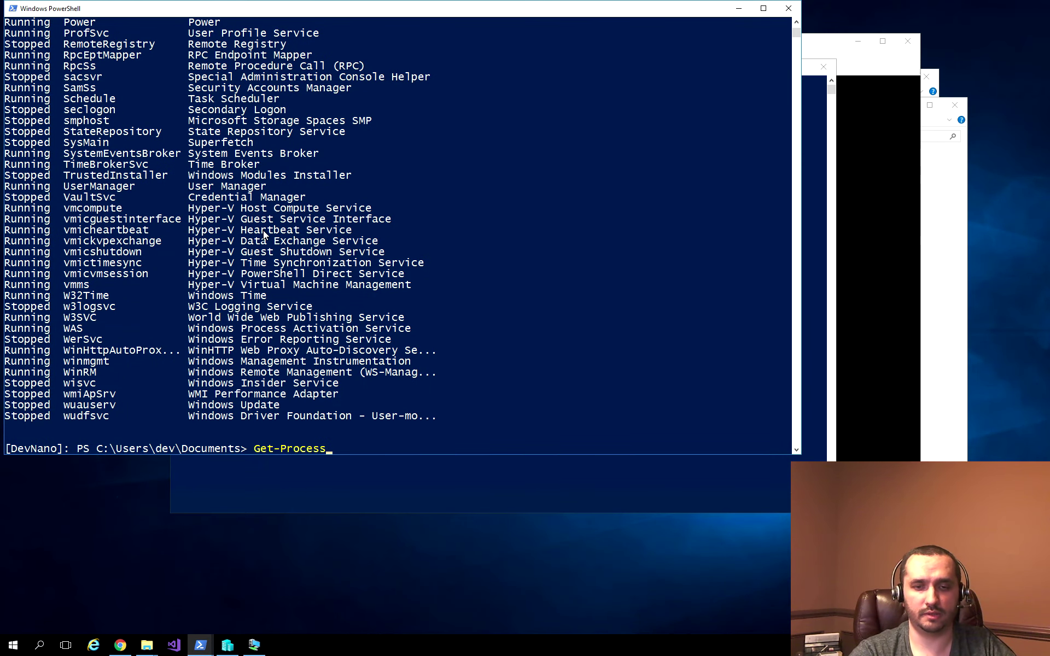
pyautogui.press('Return')
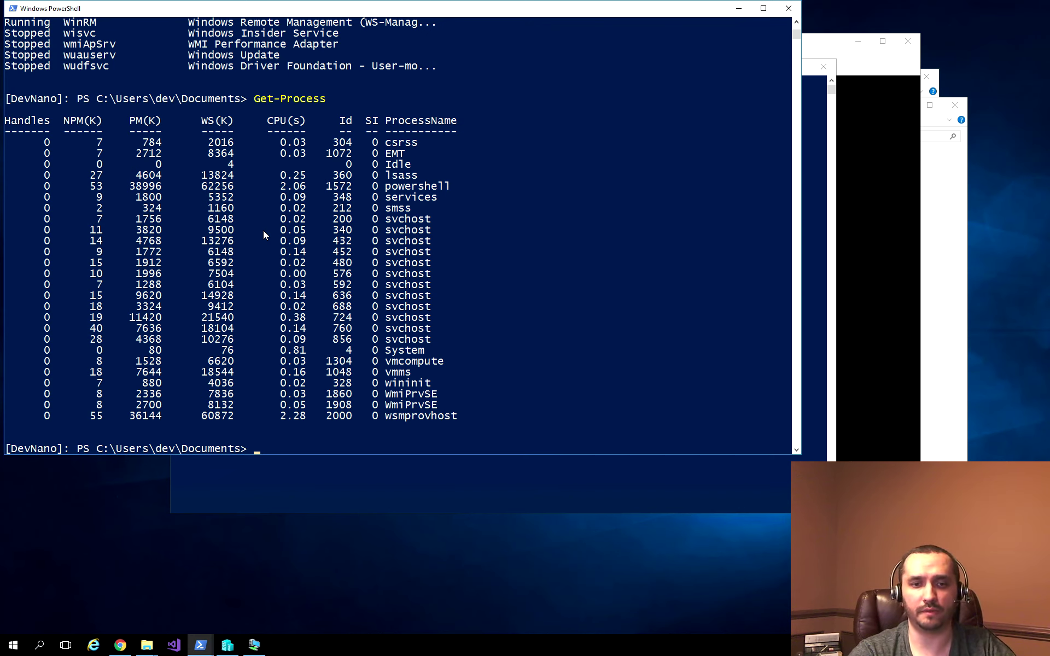
# Step: Exit the DevNano session and close the local PowerShell console
pyautogui.write('exit')
pyautogui.press('Return')
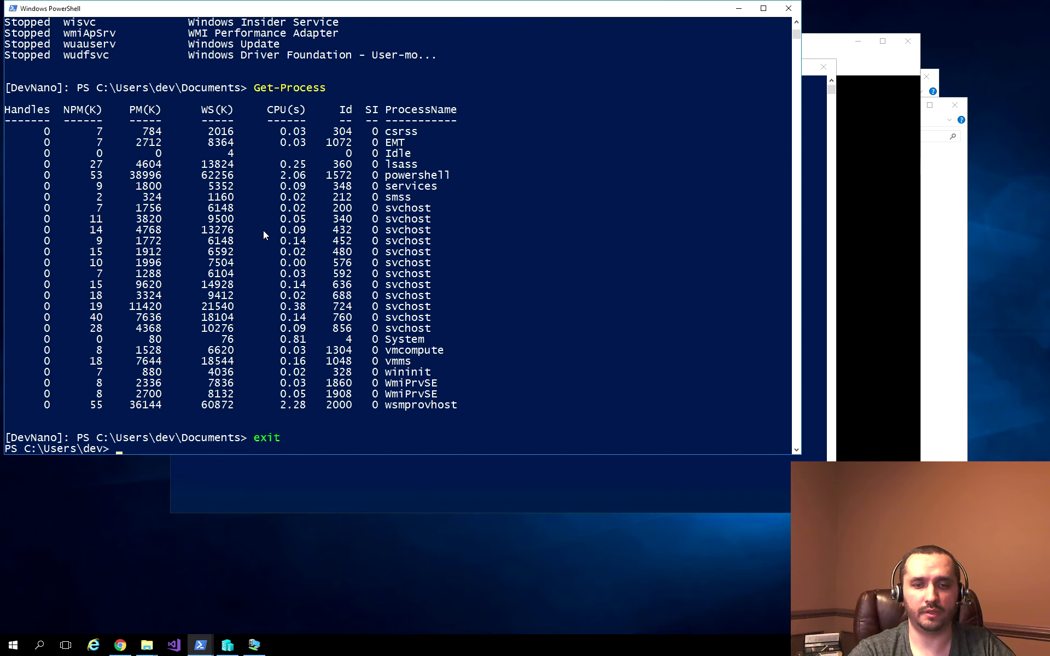
pyautogui.write('exit')
pyautogui.press('Return')
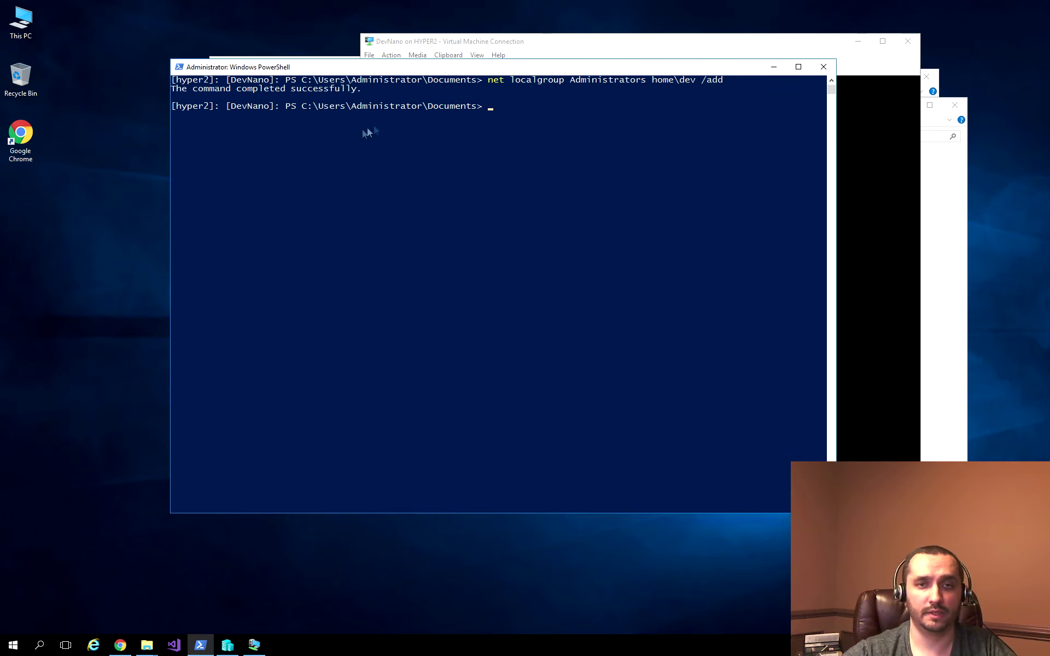
pyautogui.doubleClick(32, 122)
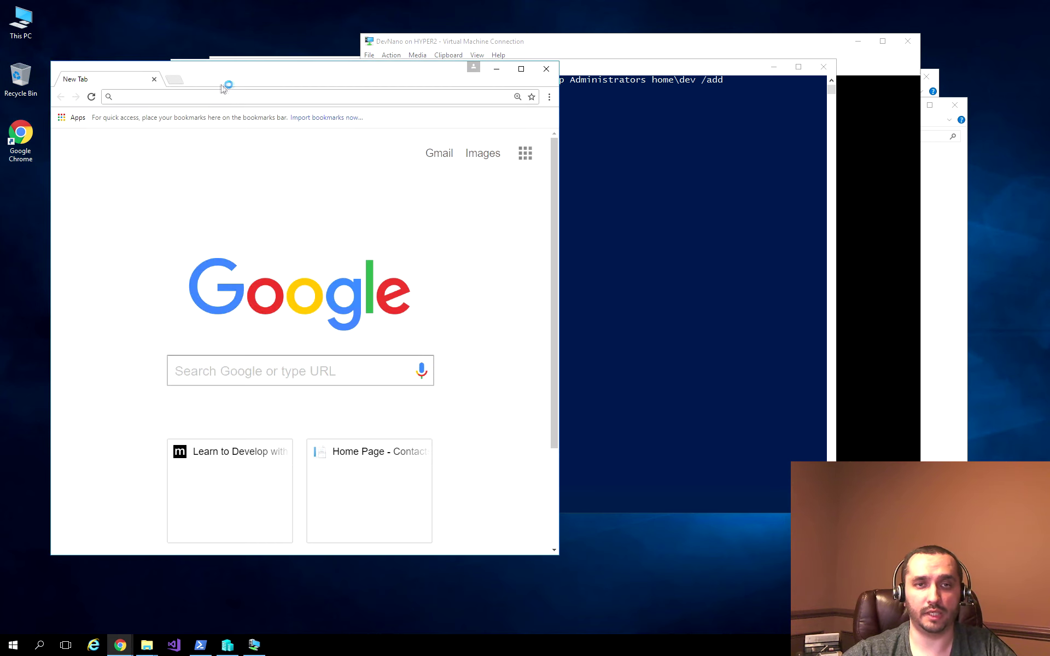
pyautogui.write('http')
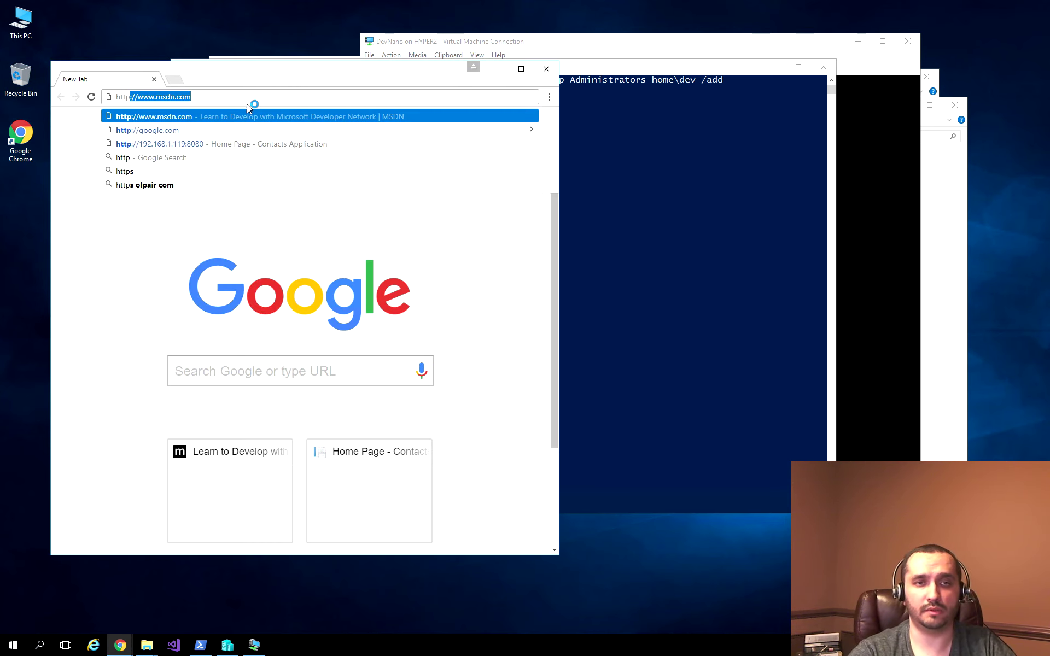
pyautogui.write('://')
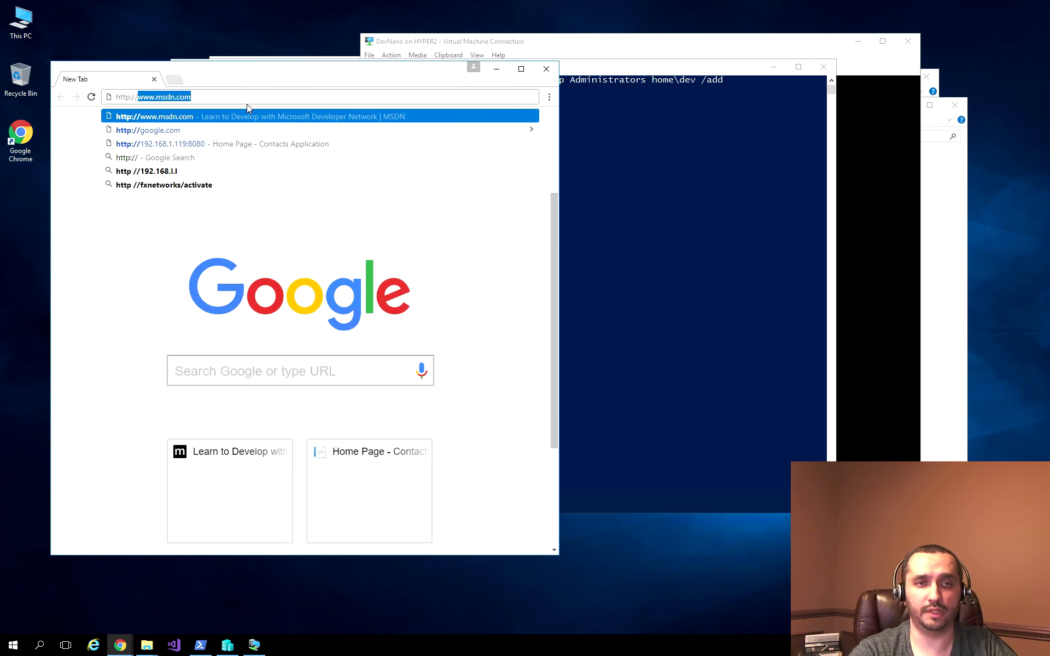
pyautogui.write('devnano/')
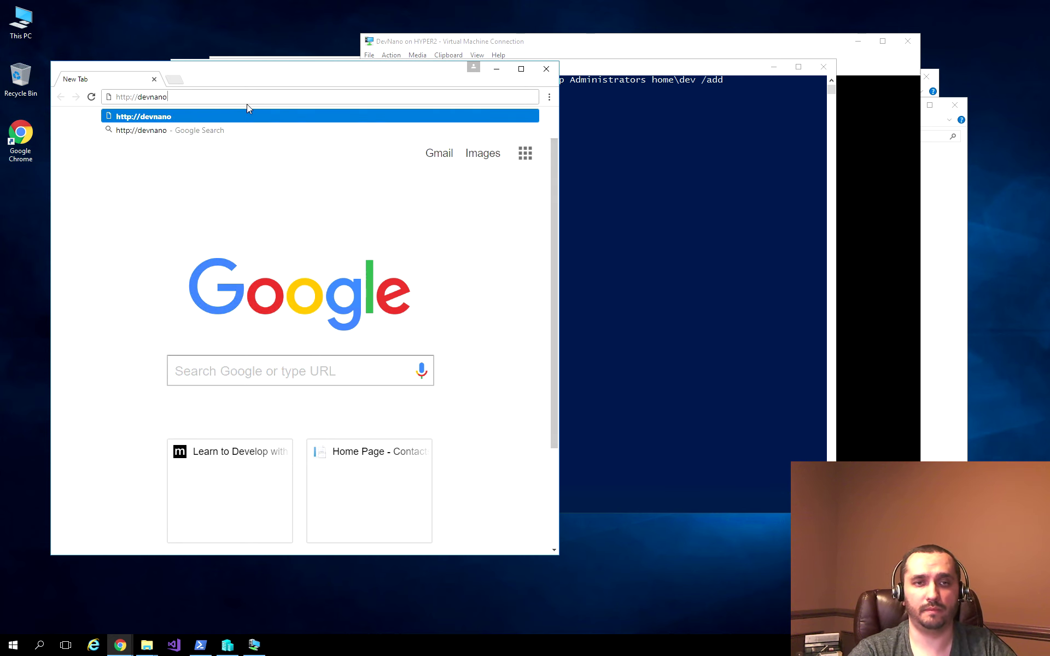
pyautogui.press('Return')
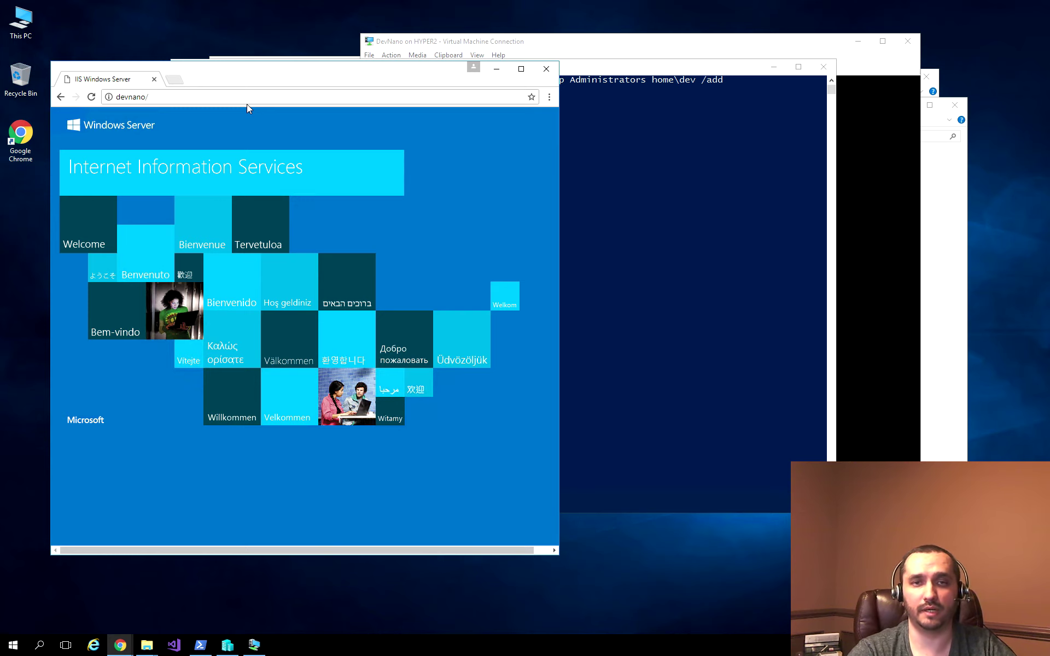
pyautogui.hotkey('ctrl', 'w')
# Step: Open the \\devnano network location from the Run prompt and edit its address
pyautogui.press('super+r')
pyautogui.write('\\\\devna')
pyautogui.write('no')
pyautogui.press('Return')
pyautogui.hotkey('alt', 'd')
pyautogui.press('End')
# Step: Open \\devnano\c$ to show inetpub, Program Files, Program Files (x86), Users and Windows
pyautogui.write('\\c$')
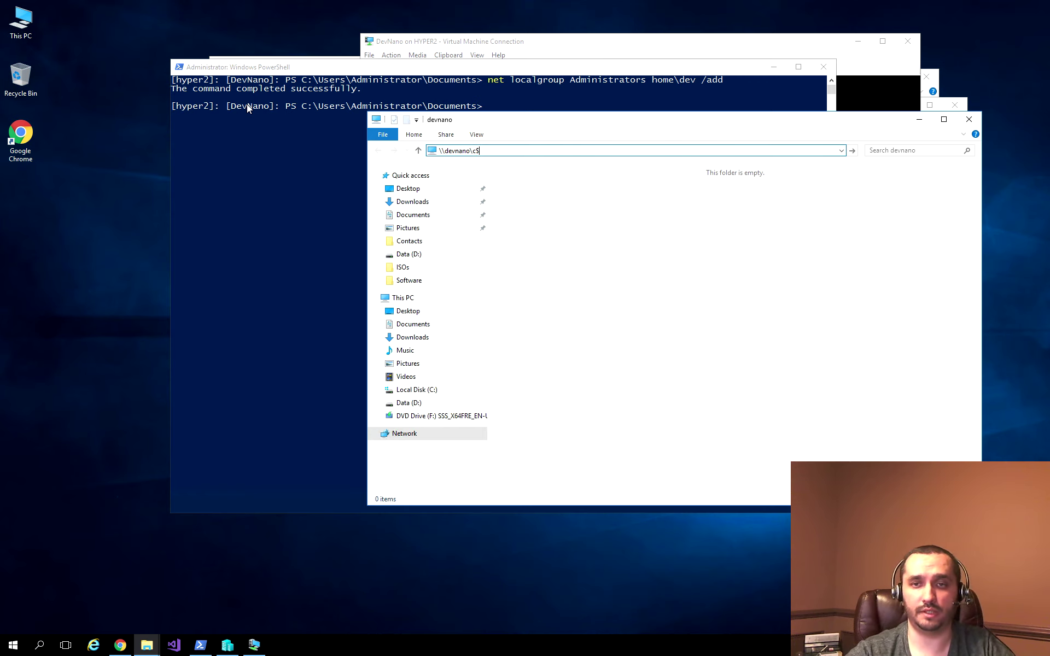
pyautogui.press('Return')
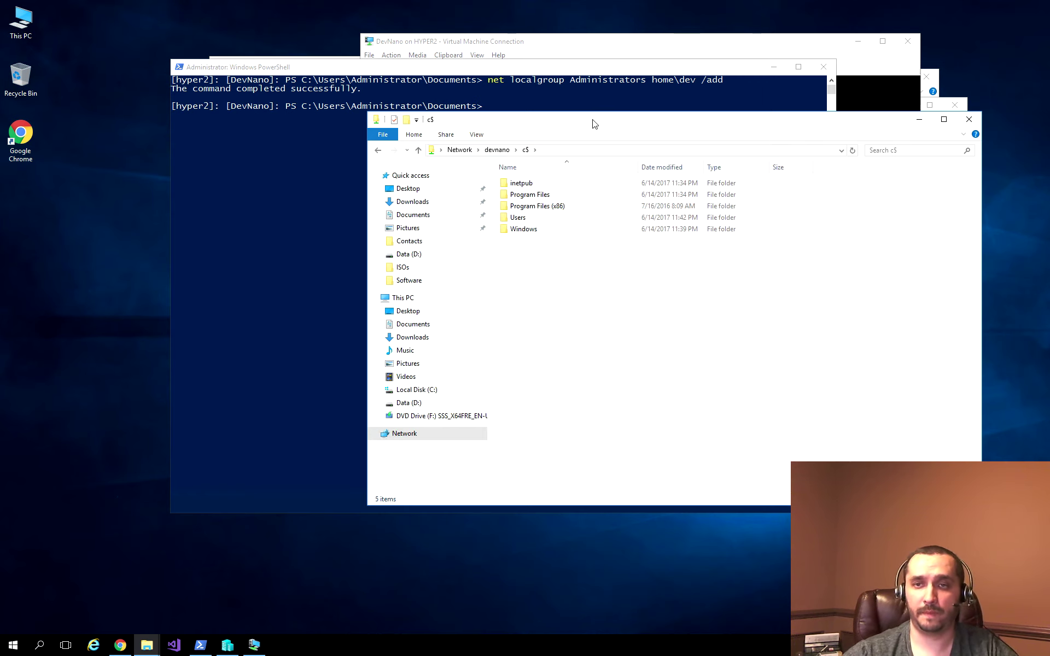
pyautogui.moveTo(594, 120); pyautogui.dragTo(388, 96)
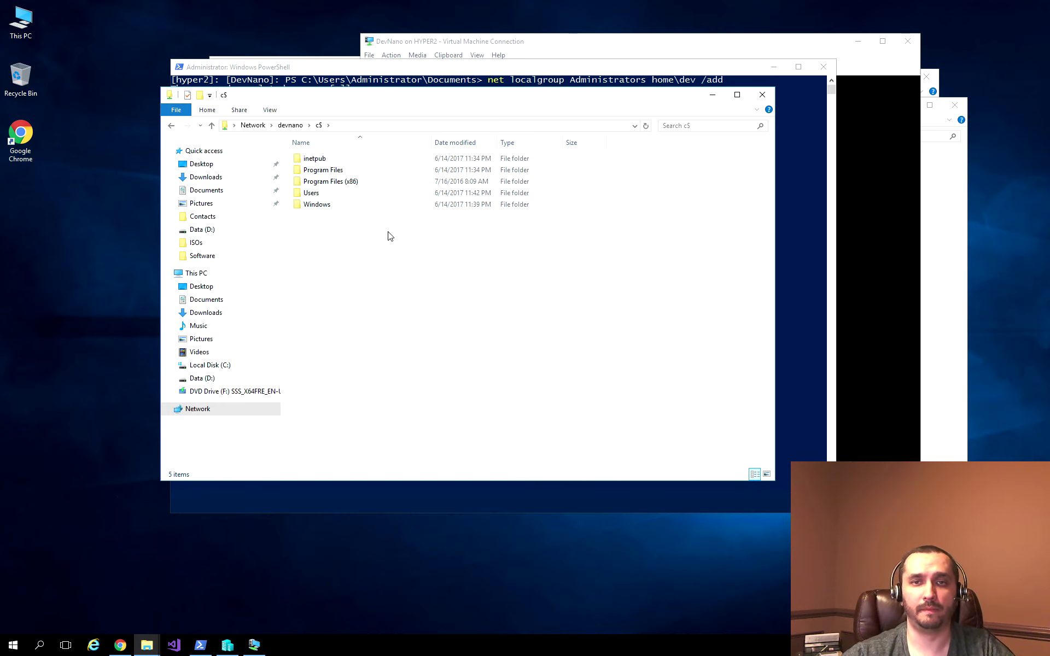
pyautogui.hotkey('alt', 'Tab')
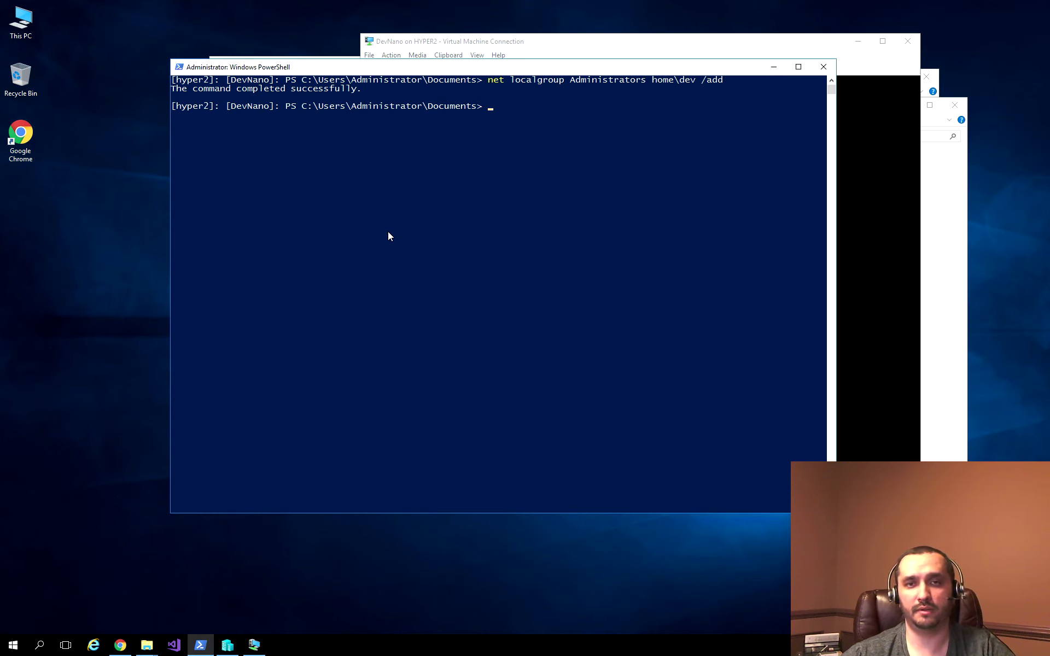
# Step: Close the DevNano Virtual Machine Connection window and bring Hyper-V Manager forward
pyautogui.click(524, 44)
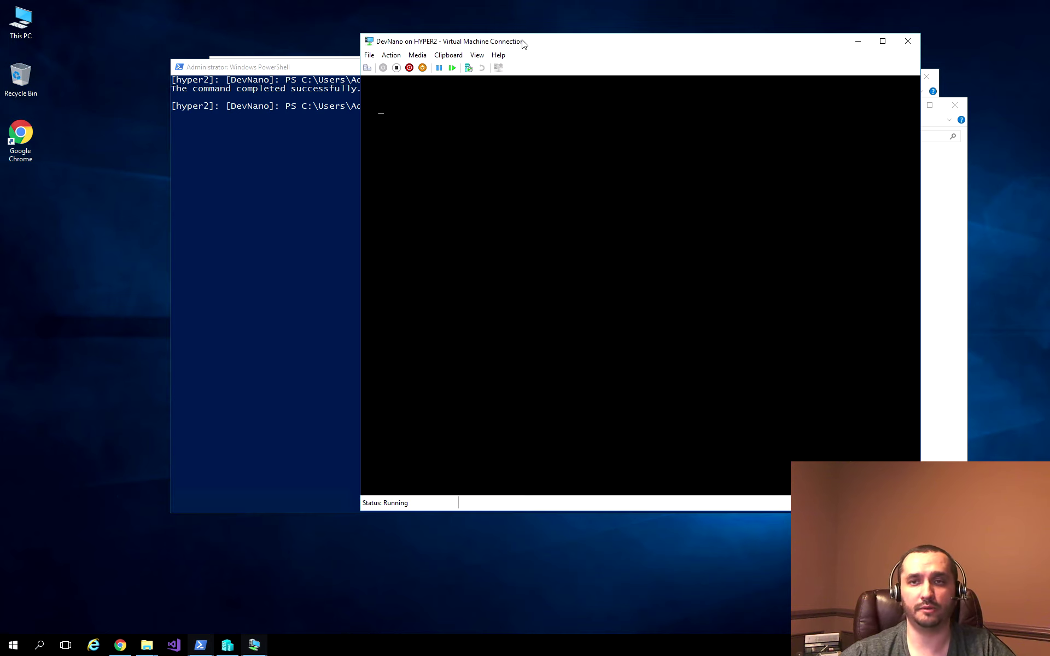
pyautogui.click(919, 44)
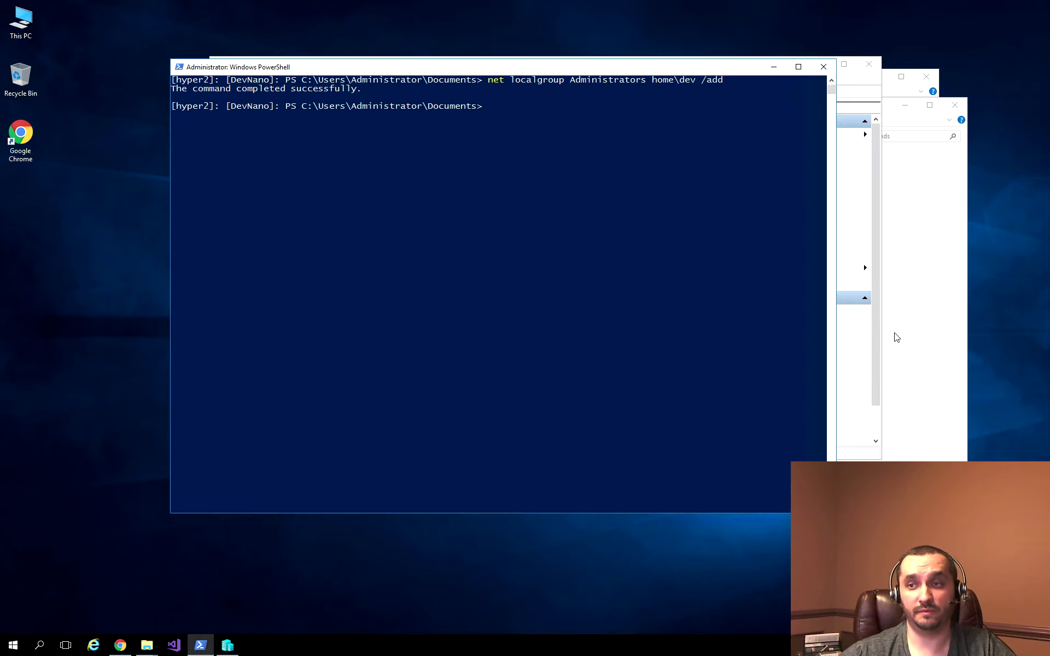
pyautogui.click(881, 308)
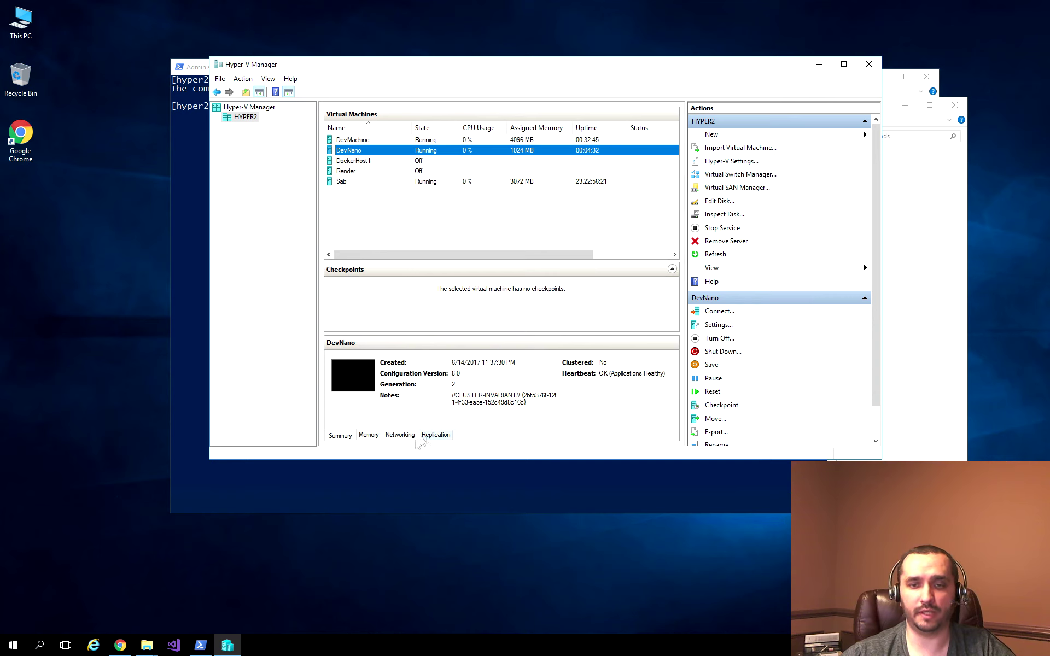
# Step: Select DevNano and view its Memory tab: 1024 MB assigned, 235 MB demand
pyautogui.click(369, 435)
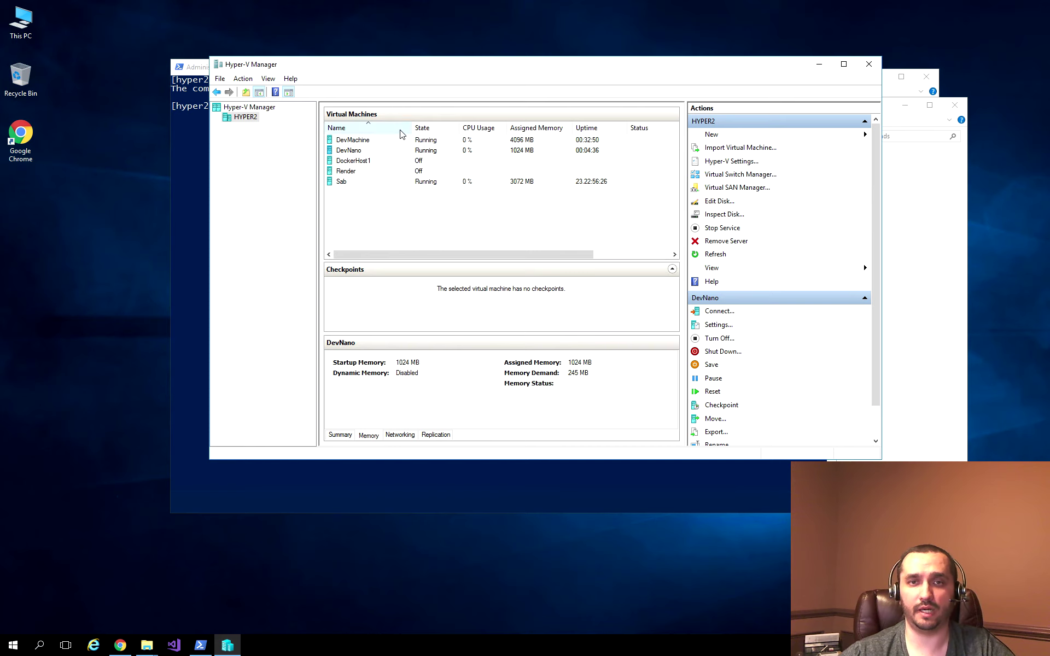
pyautogui.click(387, 156)
pyautogui.click(387, 157)
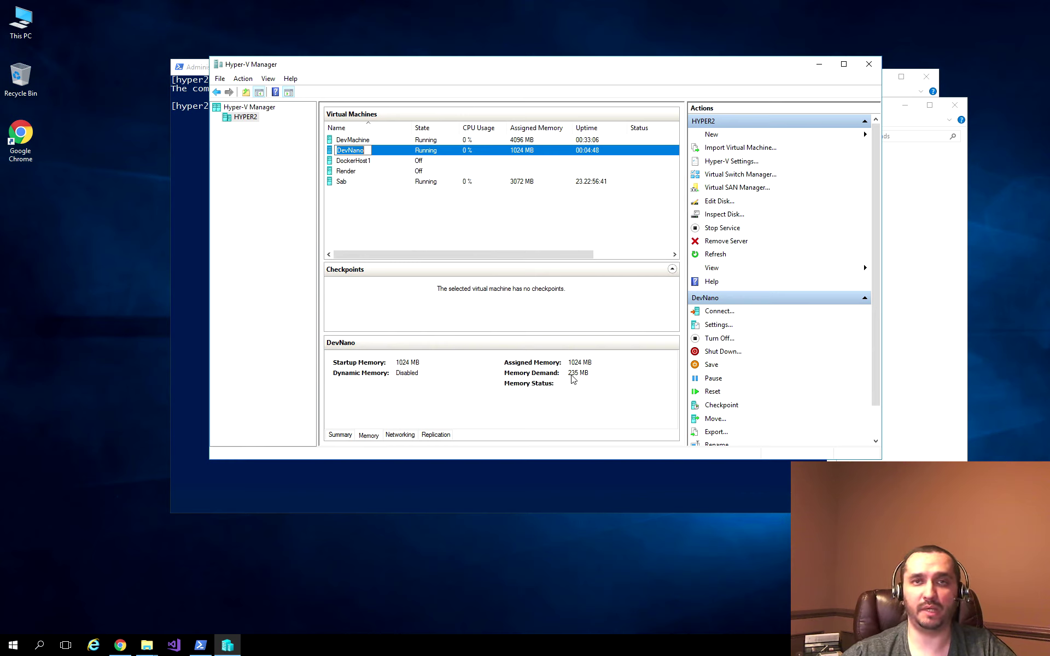
pyautogui.click(517, 155)
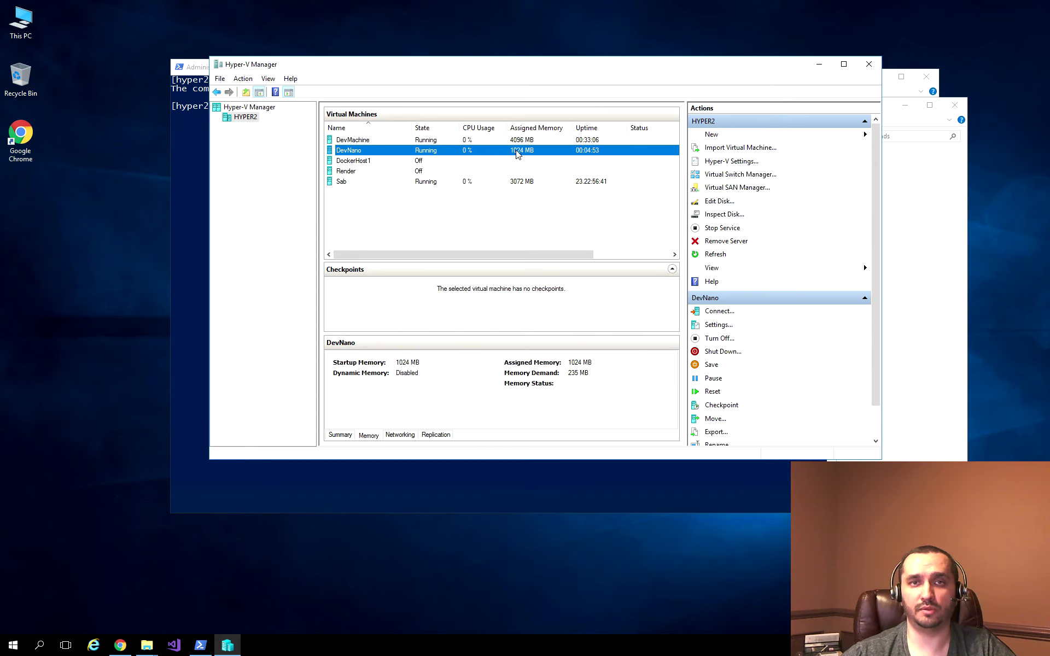